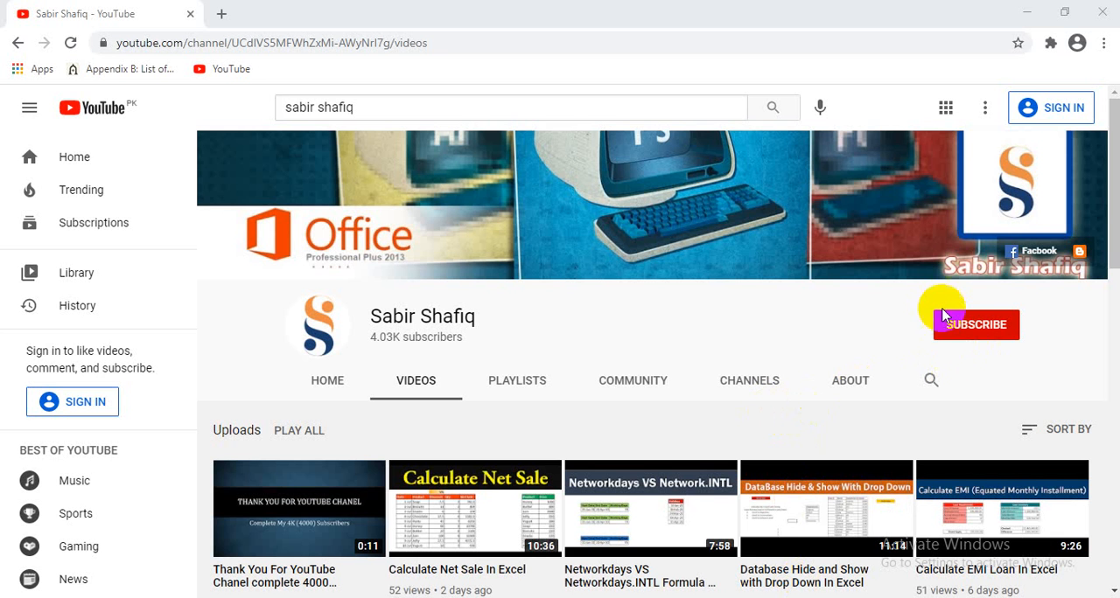
click(972, 337)
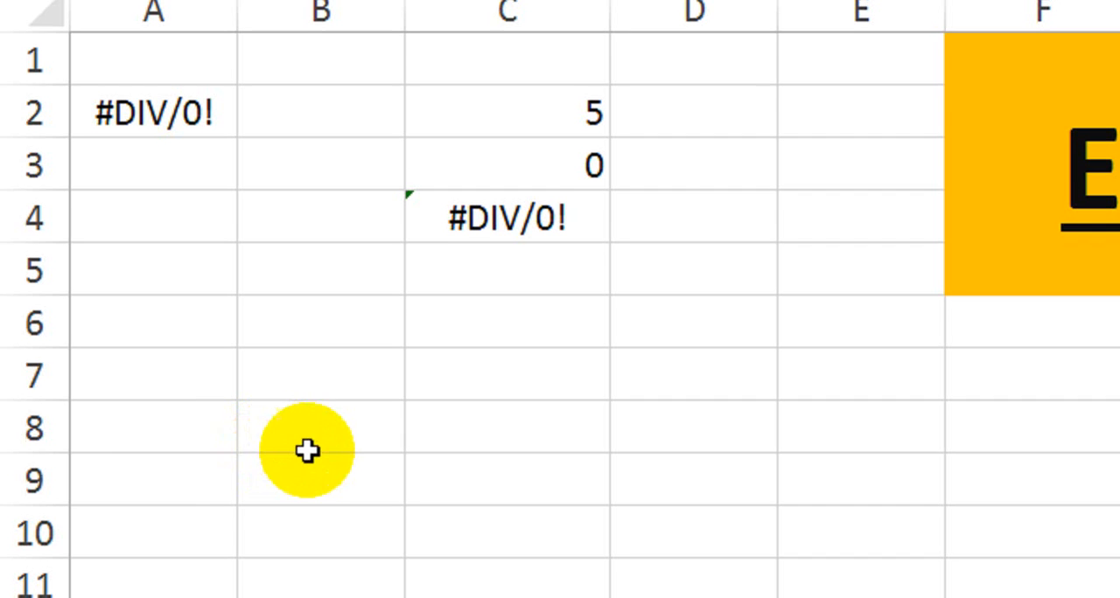
Look through the example sheets Sheet2 to Sheet4, return to Sheet1 and inspect the division error example in cell C4.
click(328, 347)
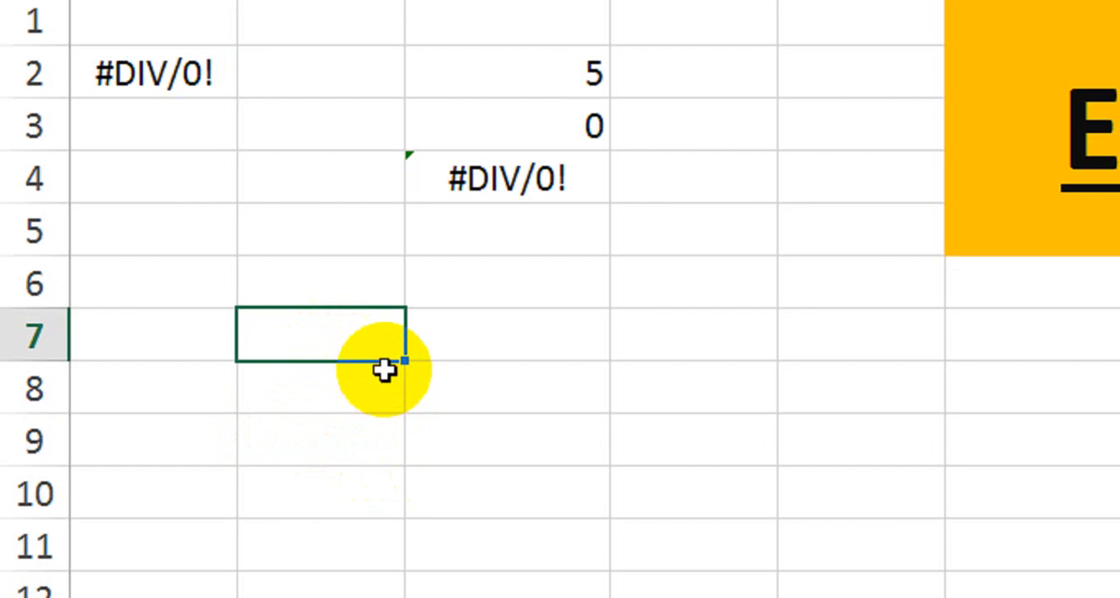
click(528, 328)
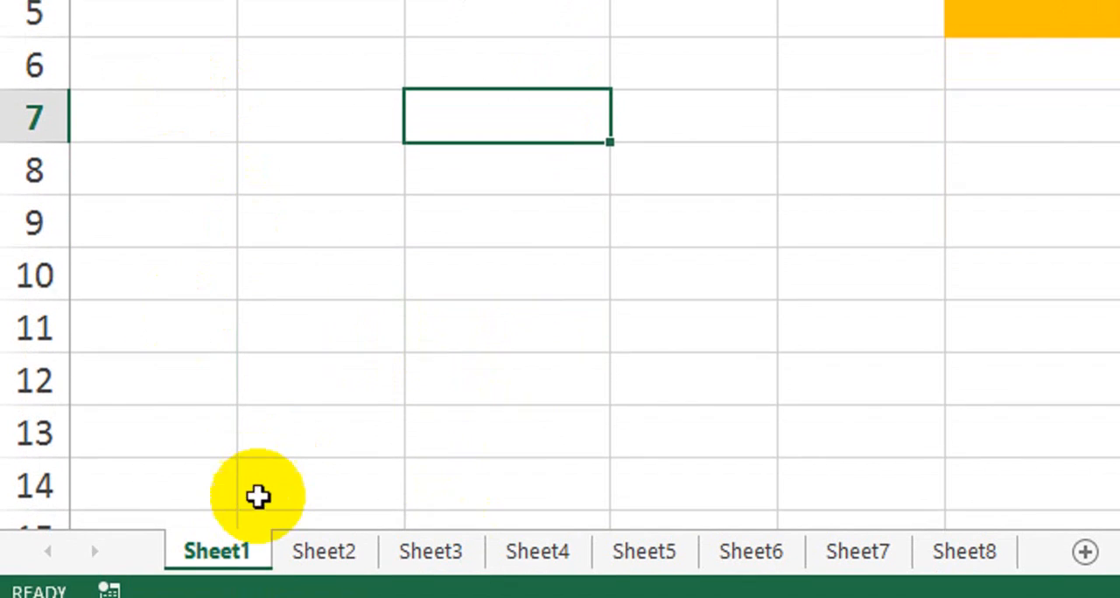
click(285, 562)
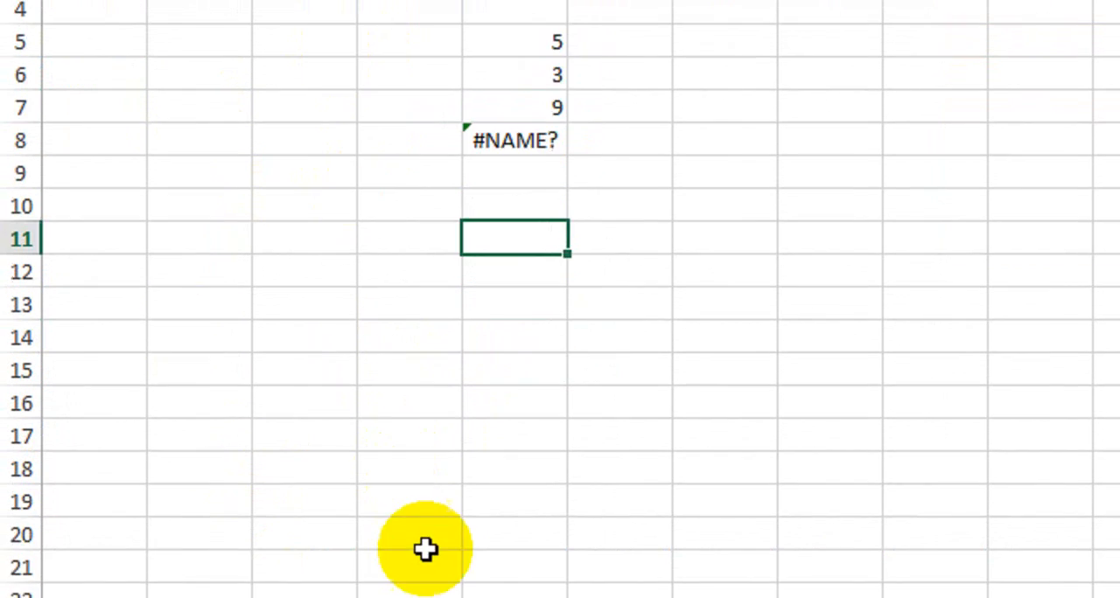
click(455, 561)
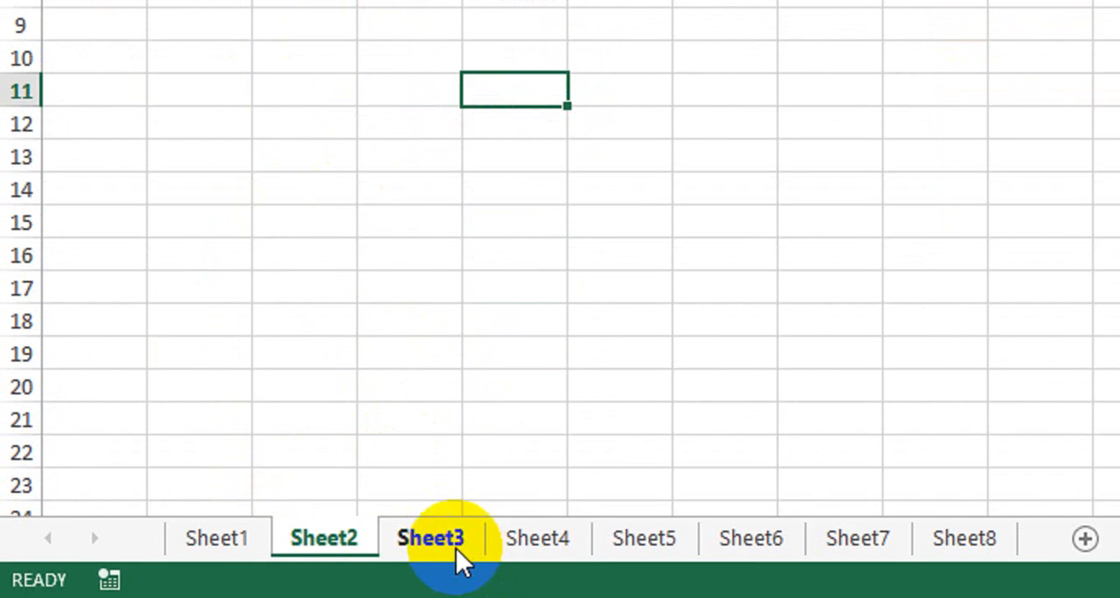
click(565, 538)
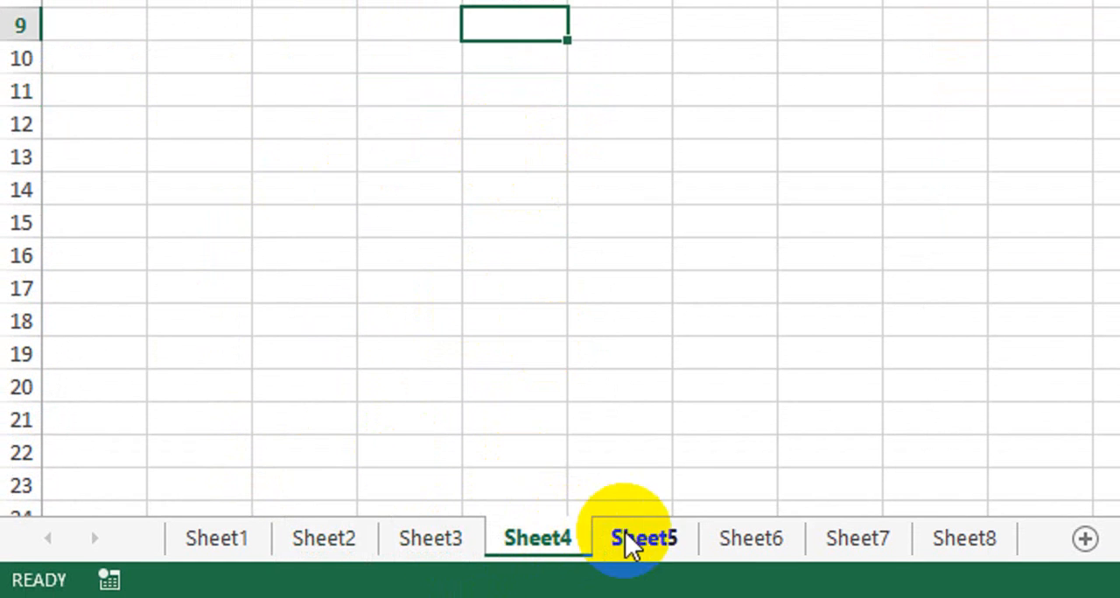
click(243, 552)
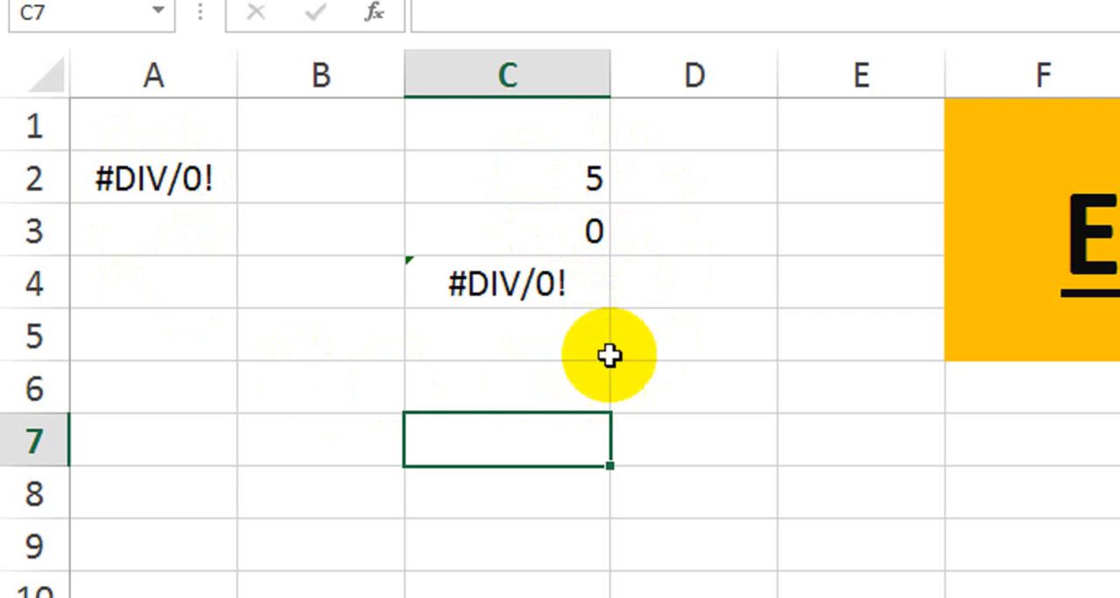
click(540, 300)
click(549, 450)
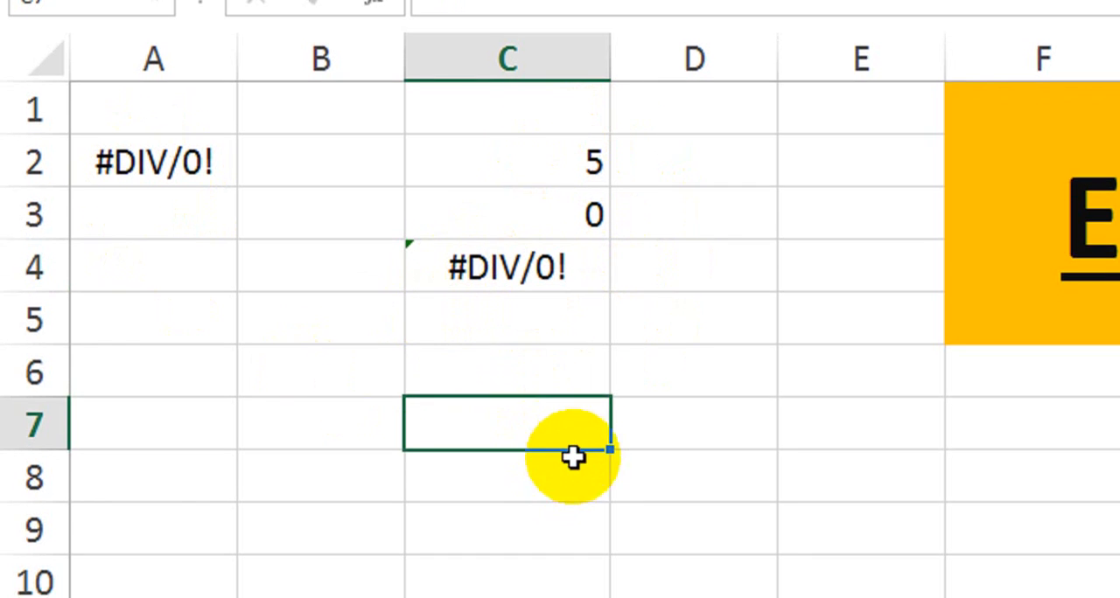
click(538, 150)
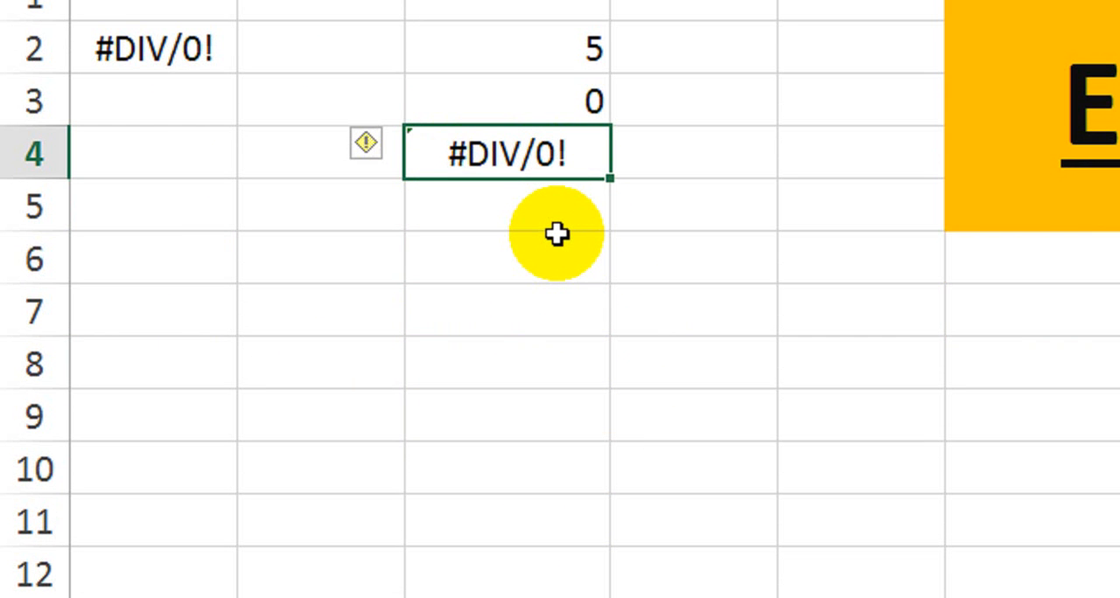
Enter 8 in cell D5 and 0 in cell D6 as numbers for a division example.
click(719, 220)
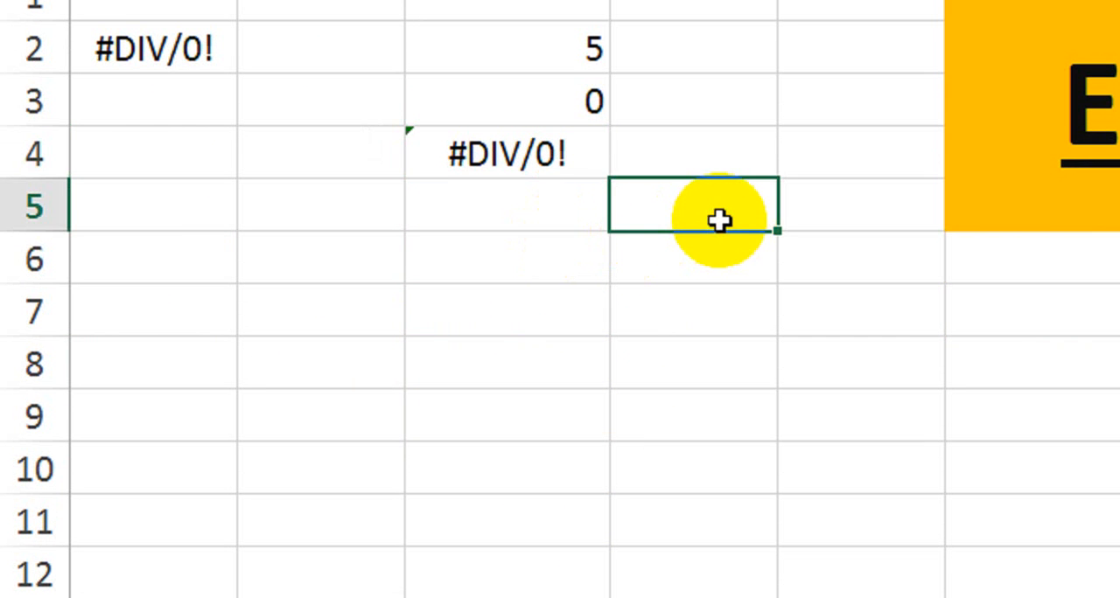
text(8)
key(Return)
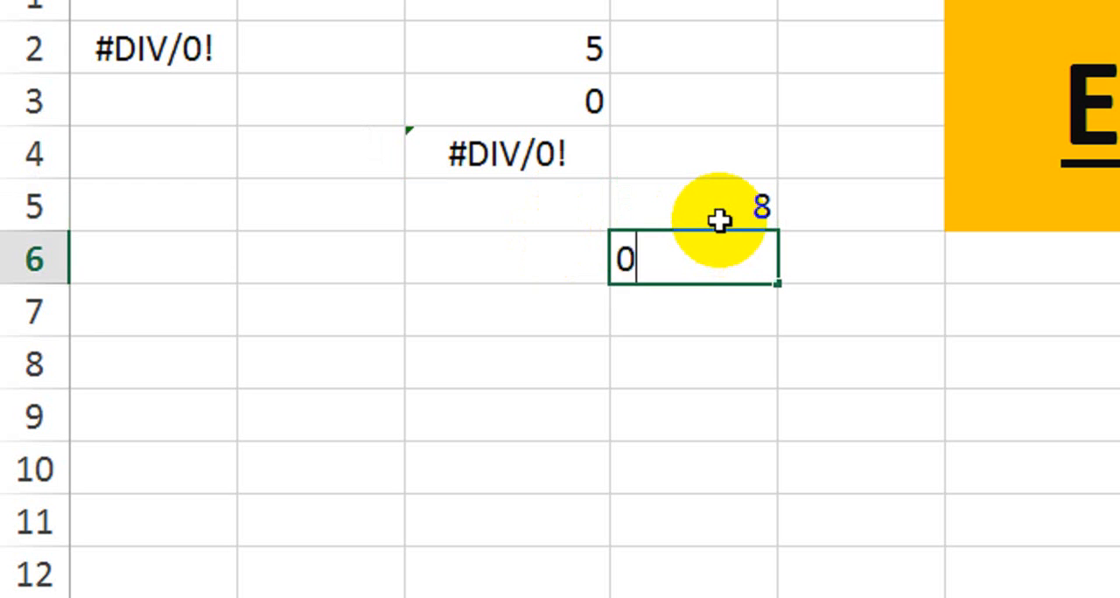
key(Return)
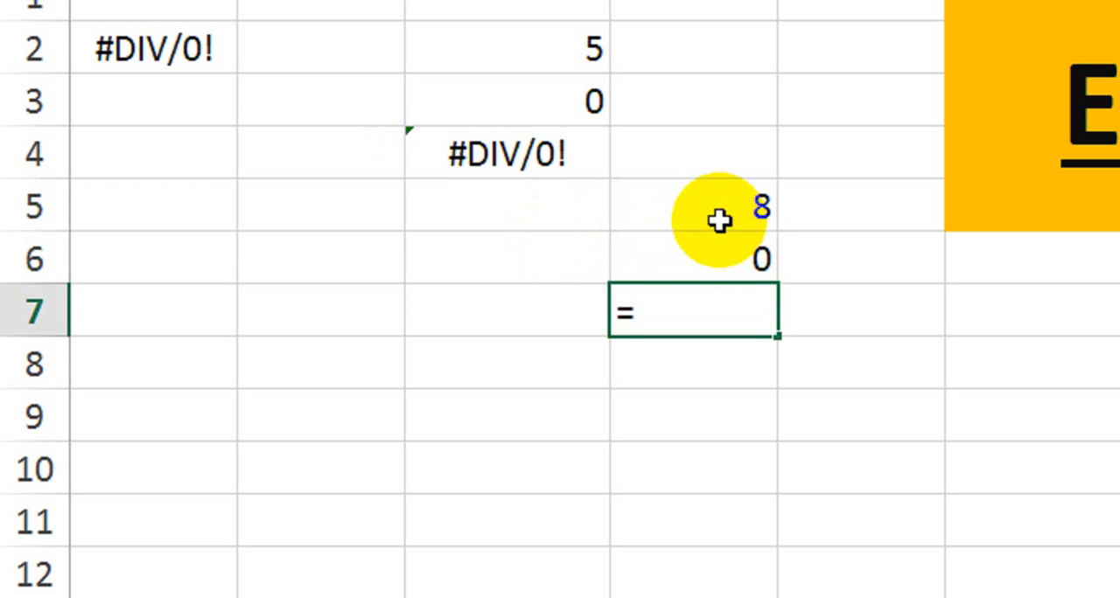
Enter the formula =D5/D6 in cell D7 to divide the upper number by the lower one.
click(721, 217)
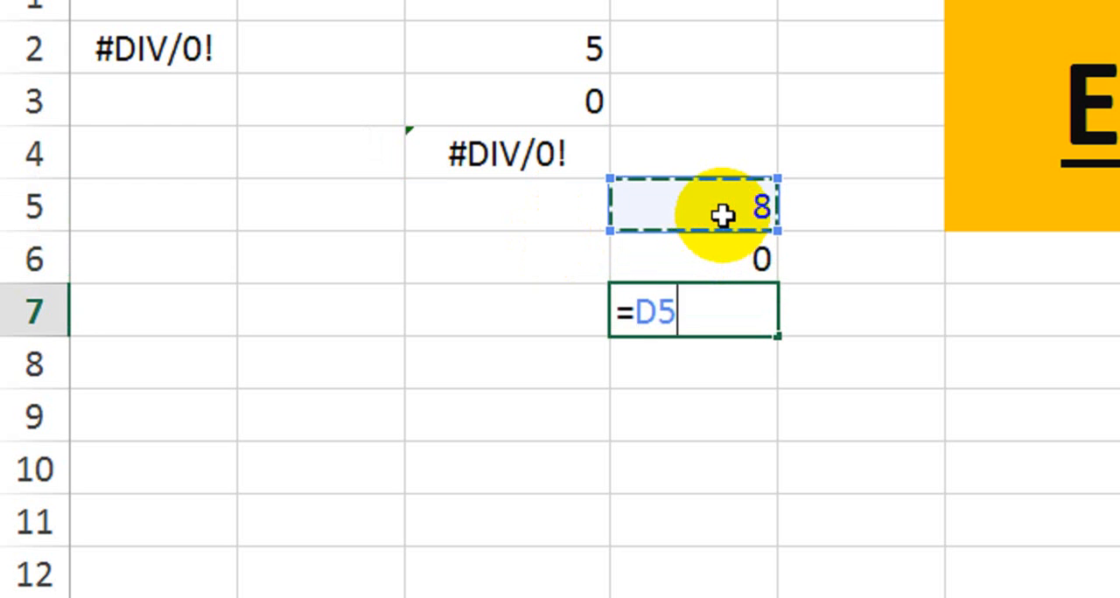
text(/)
click(735, 256)
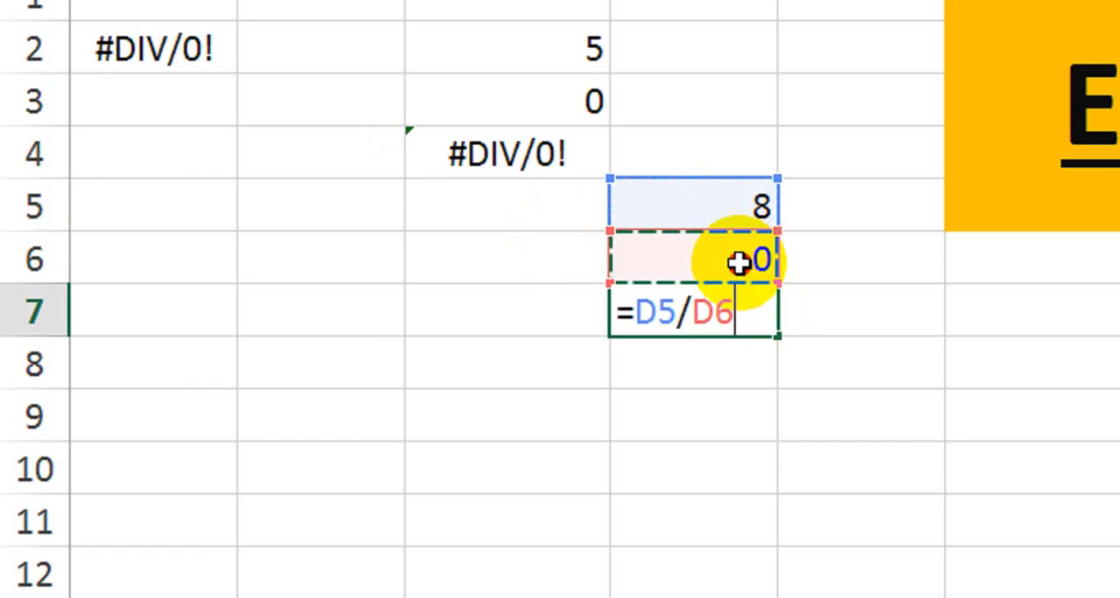
key(Return)
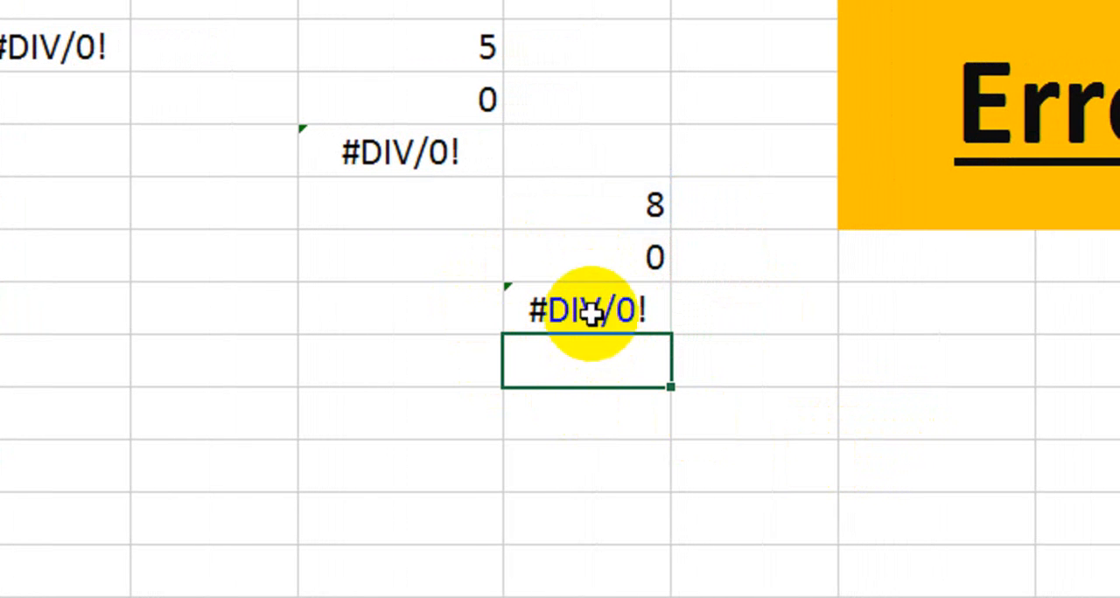
Clear the divisor in cell D6 and select the division formula cell D7 to check its result.
click(582, 256)
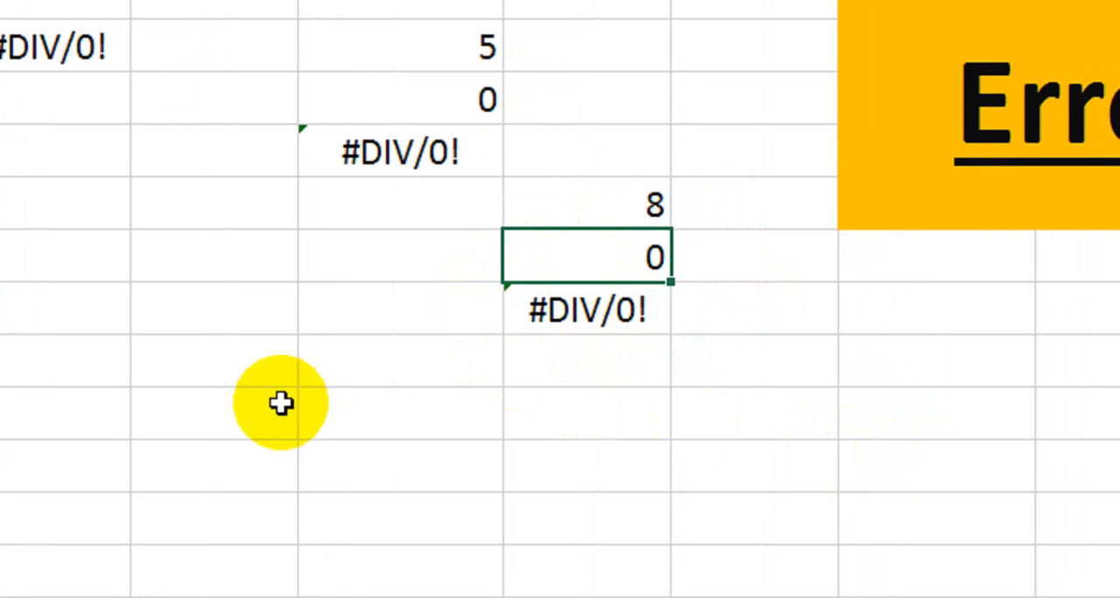
click(565, 312)
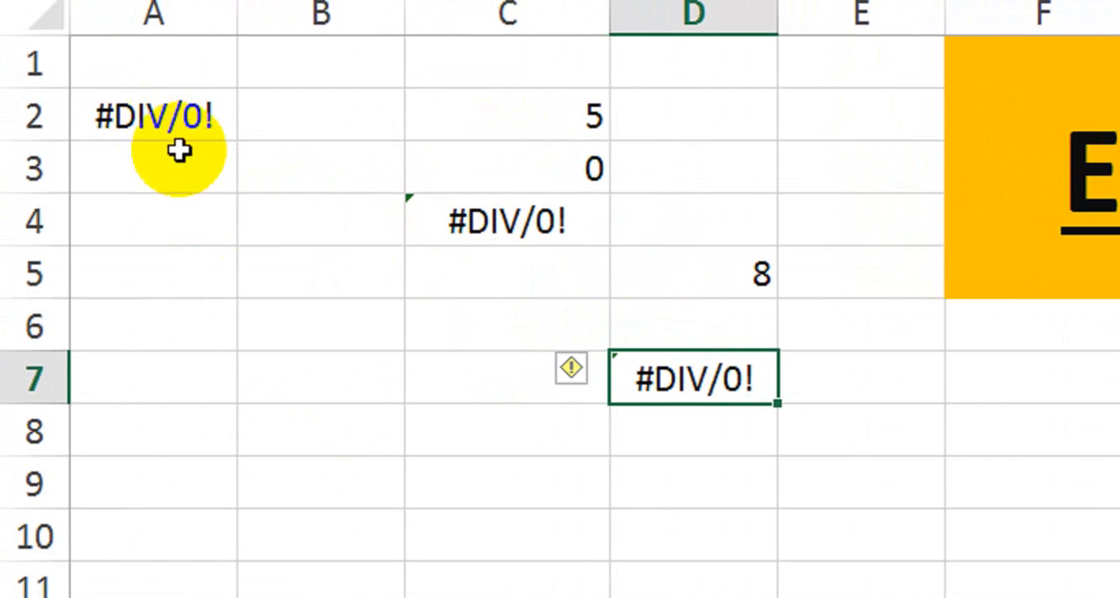
On Sheet2, enter the numbers 5, 6, 7 and 8 in cells G6 to G9.
click(325, 535)
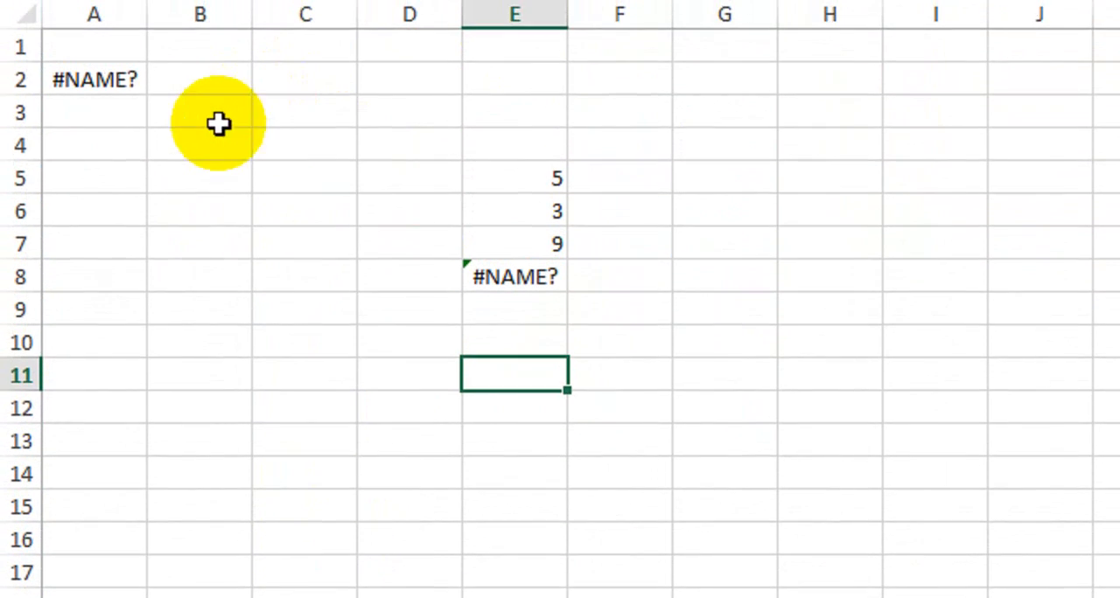
click(113, 140)
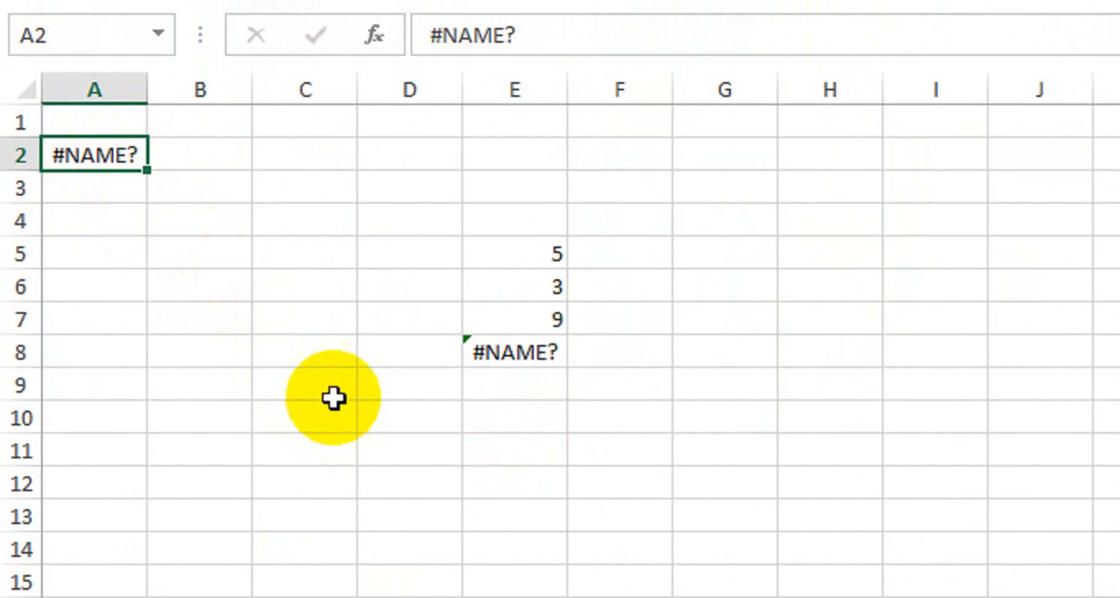
click(734, 327)
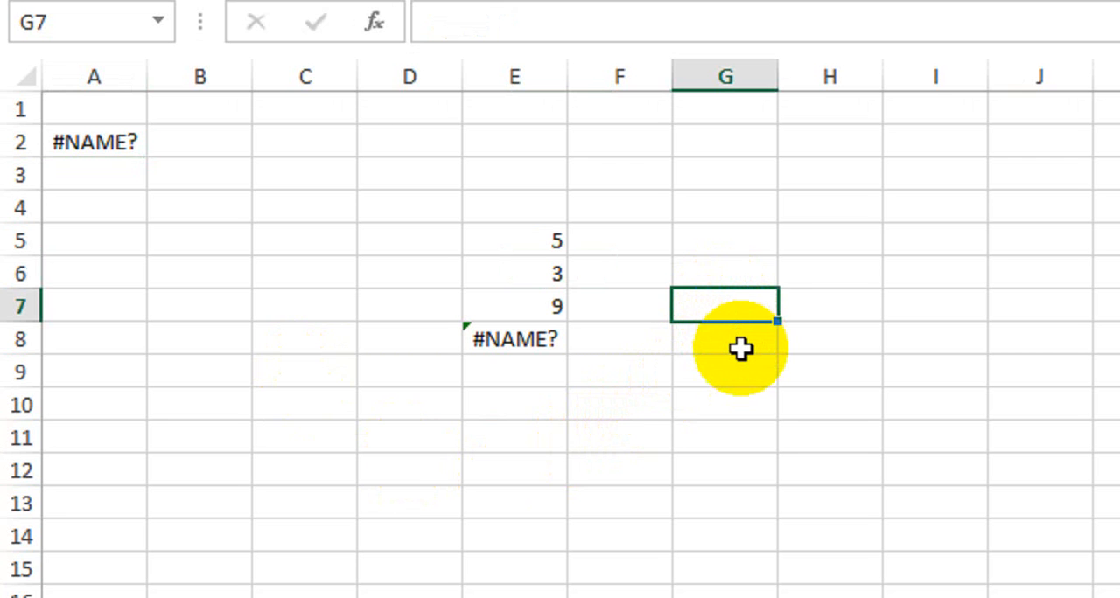
key(Up)
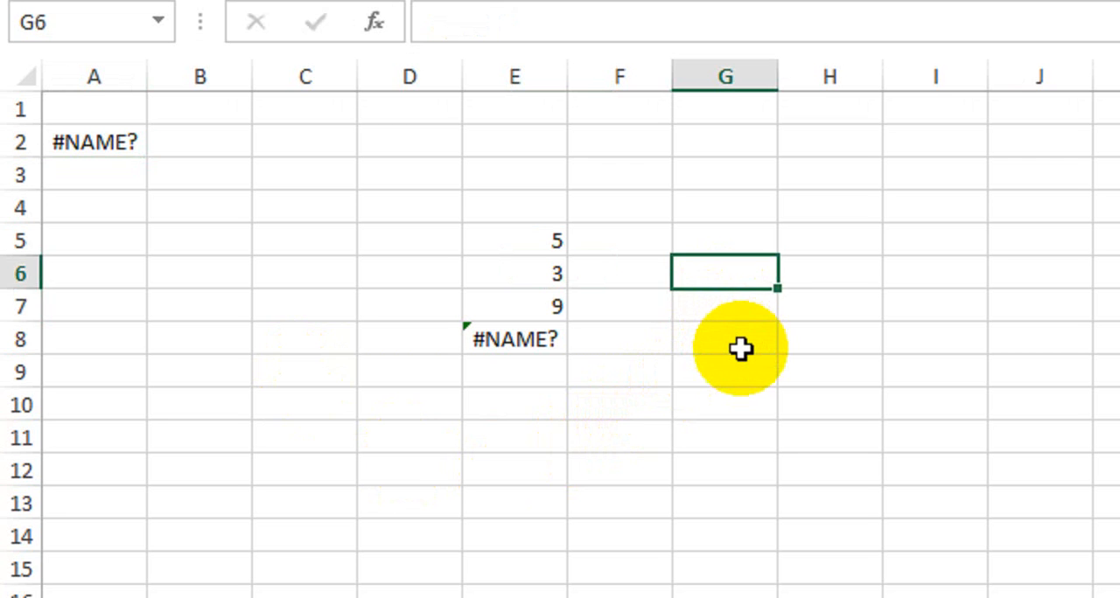
text(5)
key(Return)
text(6)
key(Return)
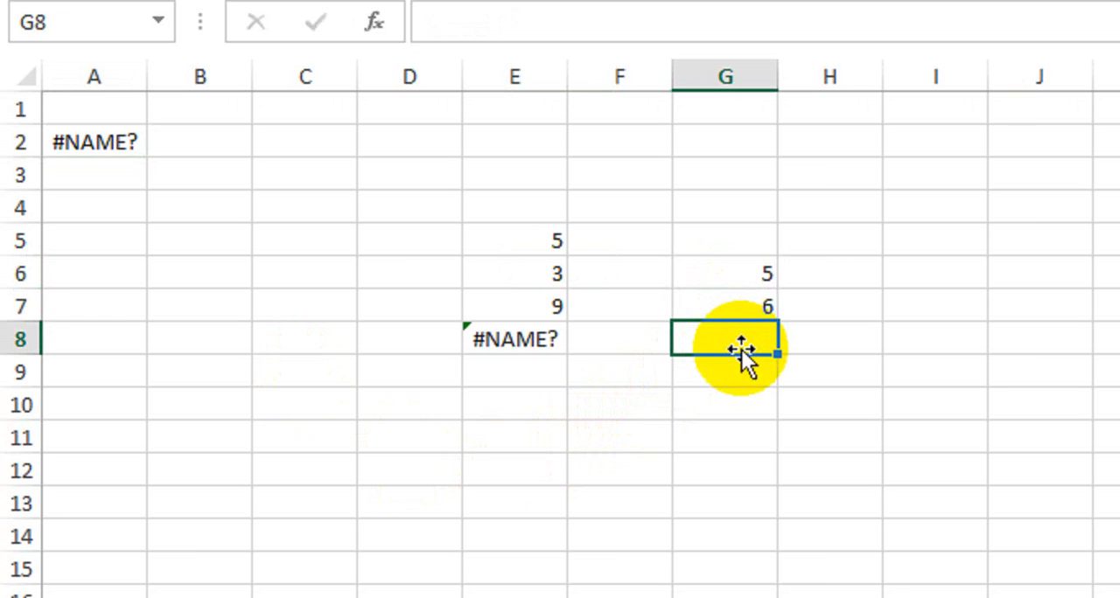
text(7)
key(Return)
text(8)
key(Return)
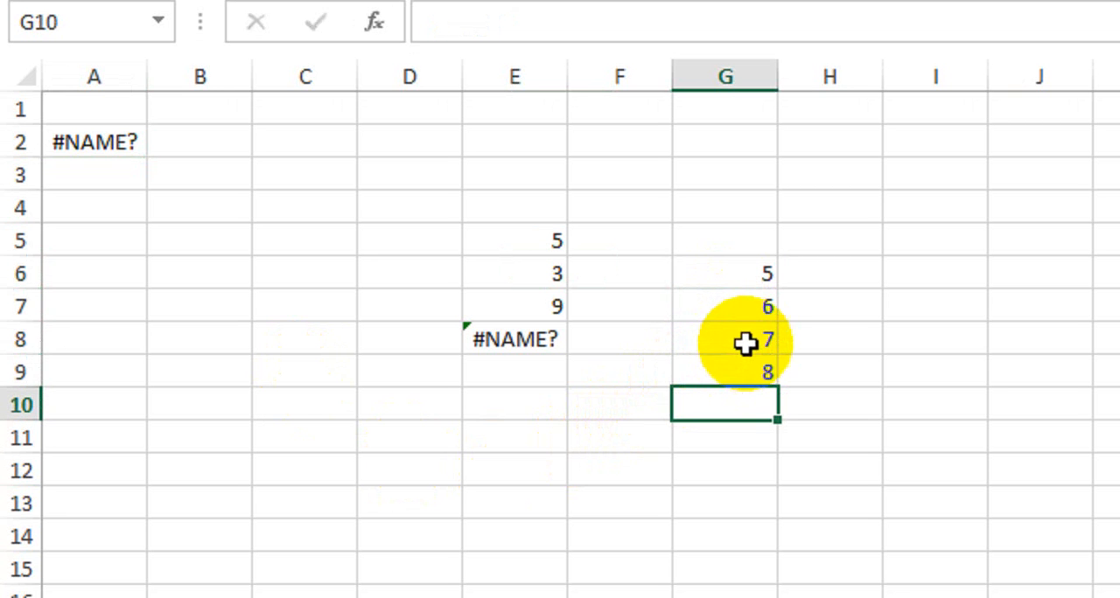
Enter the deliberately misspelled formula =sun(G6:G9) in cell G10, below the new numbers.
drag(755, 280, 747, 407)
click(745, 502)
click(734, 405)
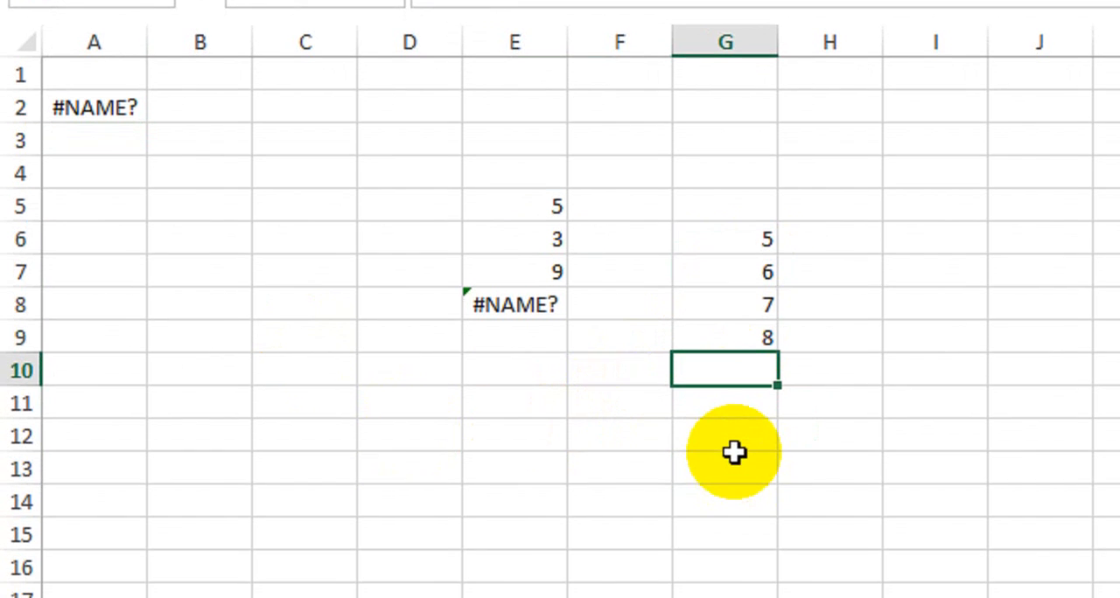
text(=s)
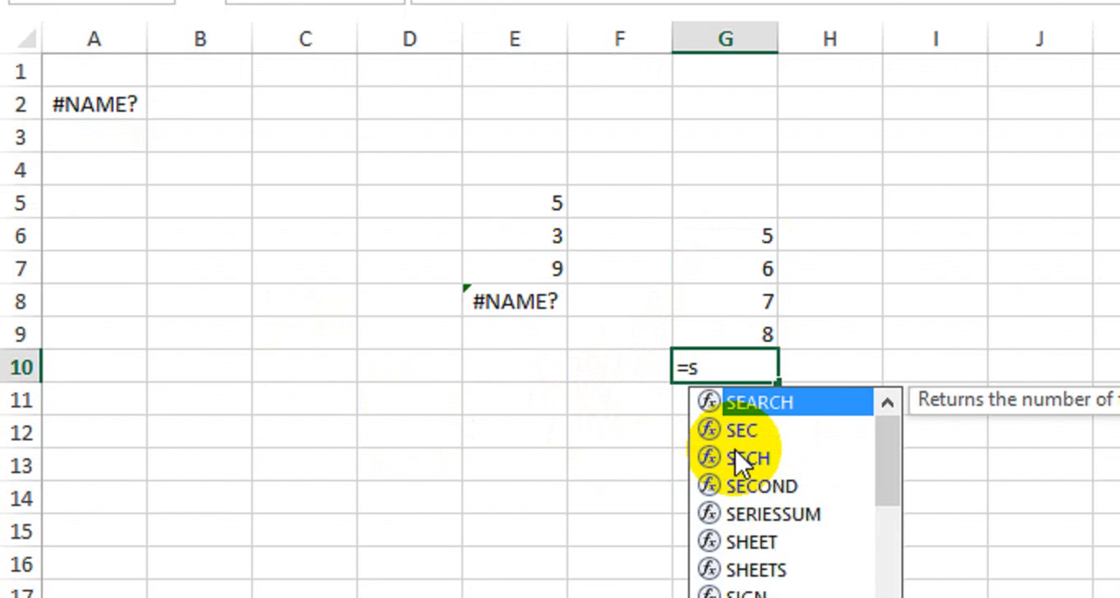
text(u)
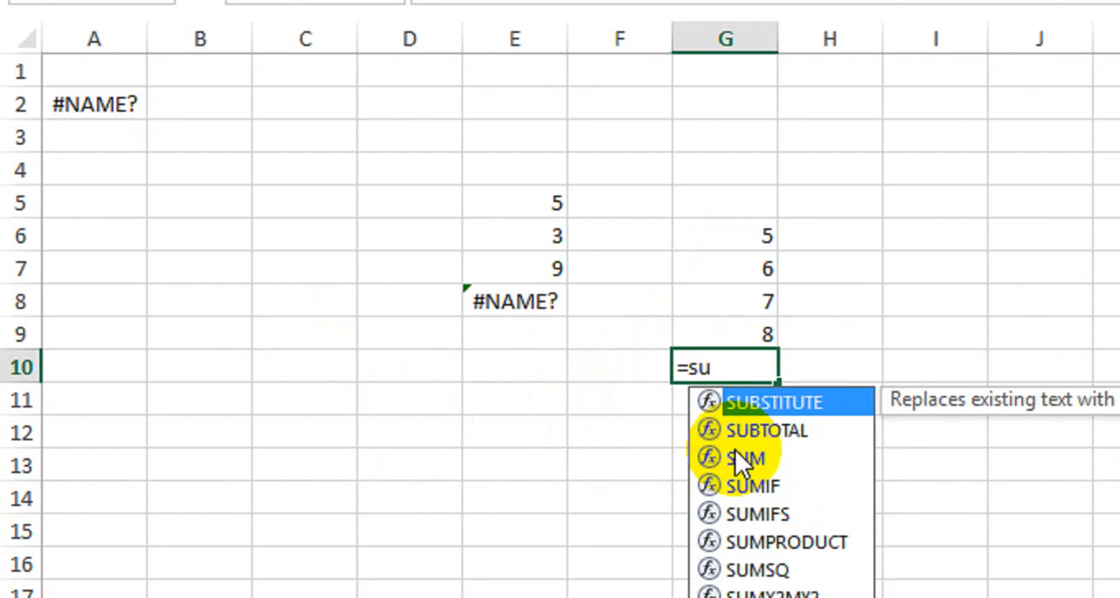
text(n)
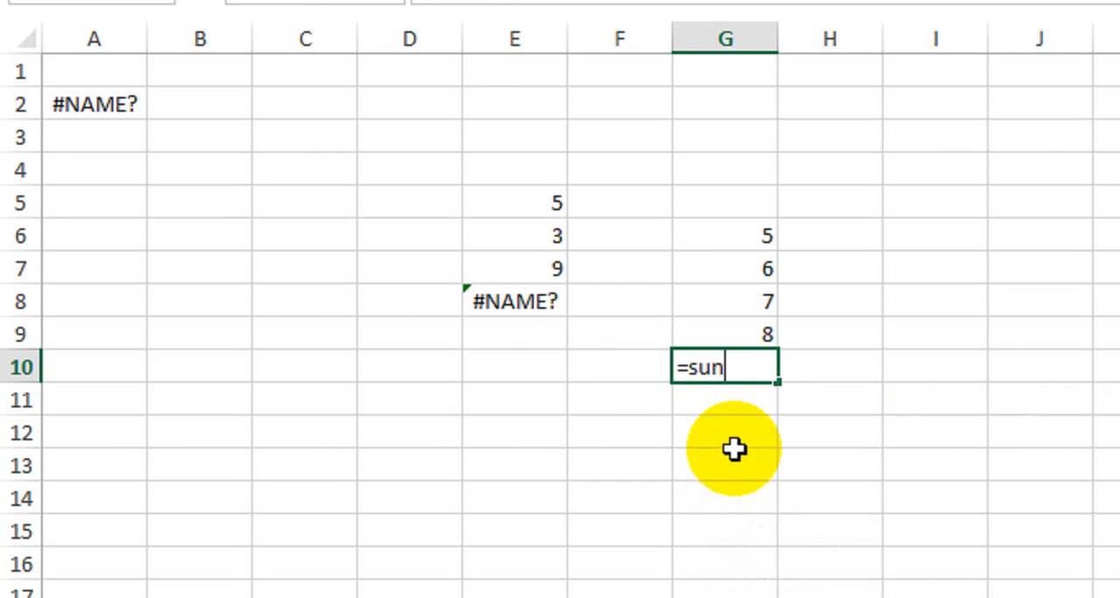
text(()
drag(730, 237, 729, 334)
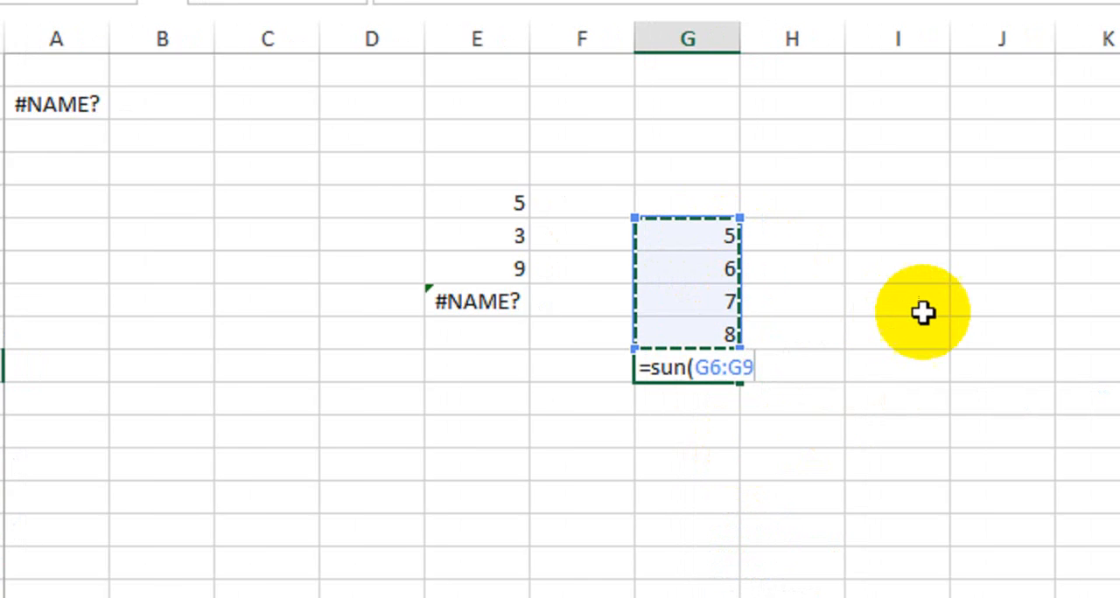
text())
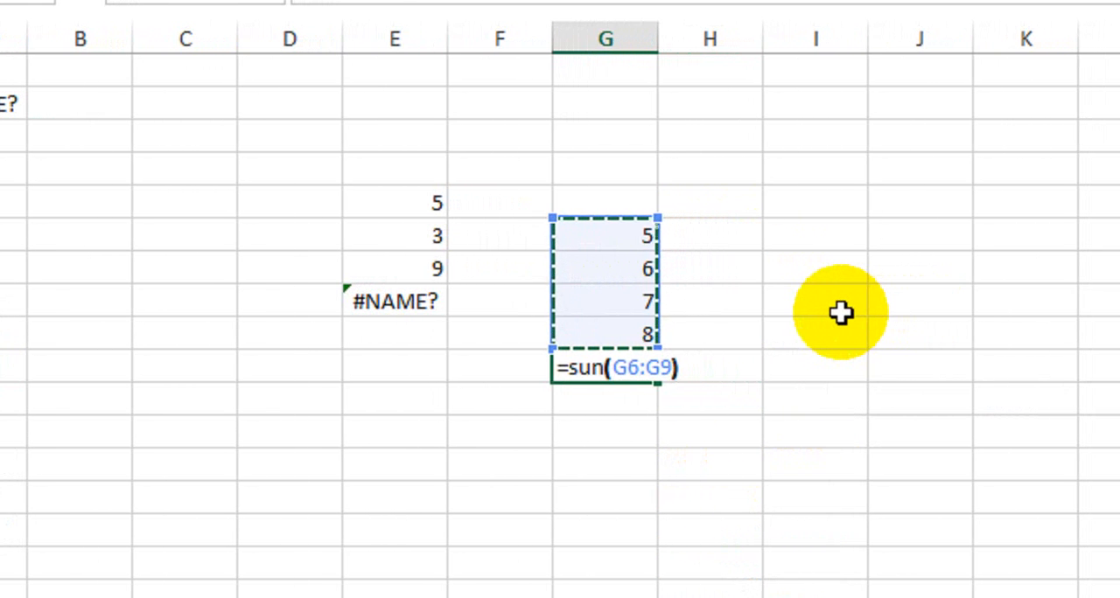
key(Return)
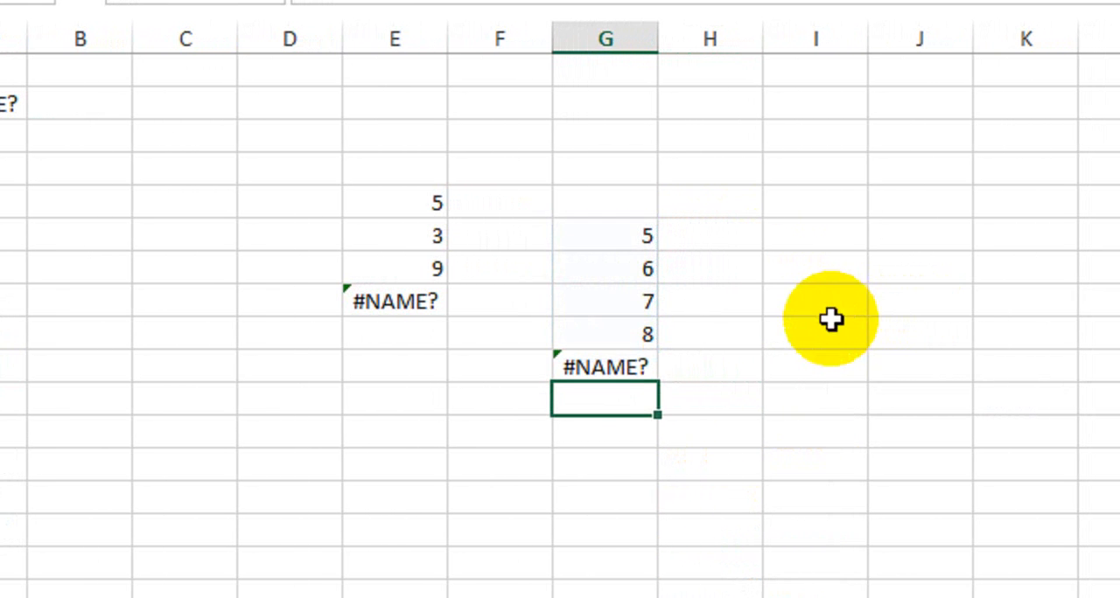
Examine the misspelled function name in the formula of cell G10, leaving the formula as it is.
click(629, 367)
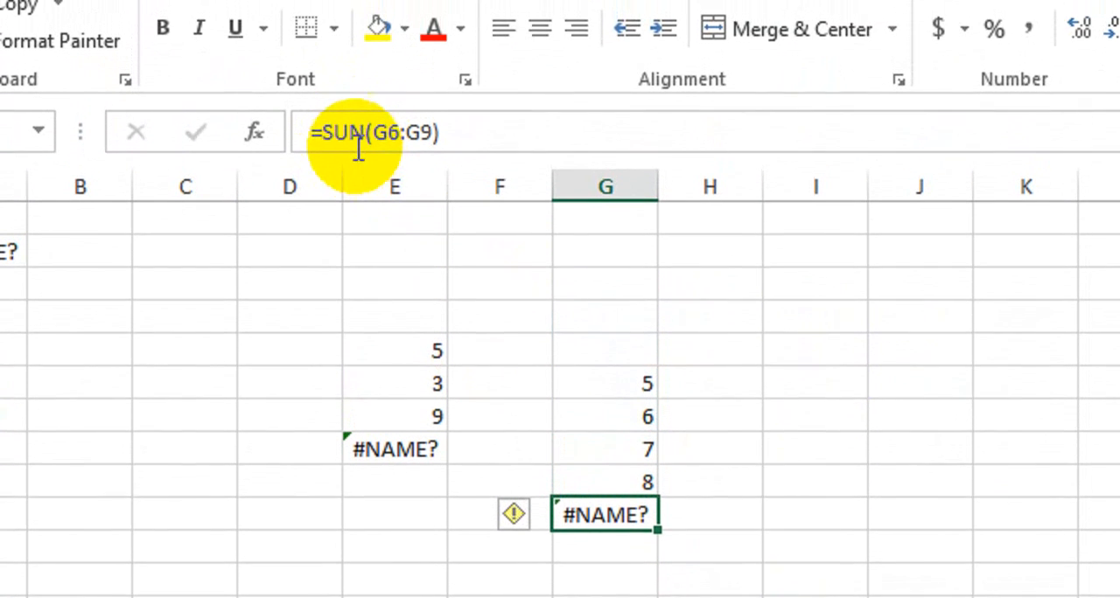
click(347, 111)
drag(346, 151, 368, 216)
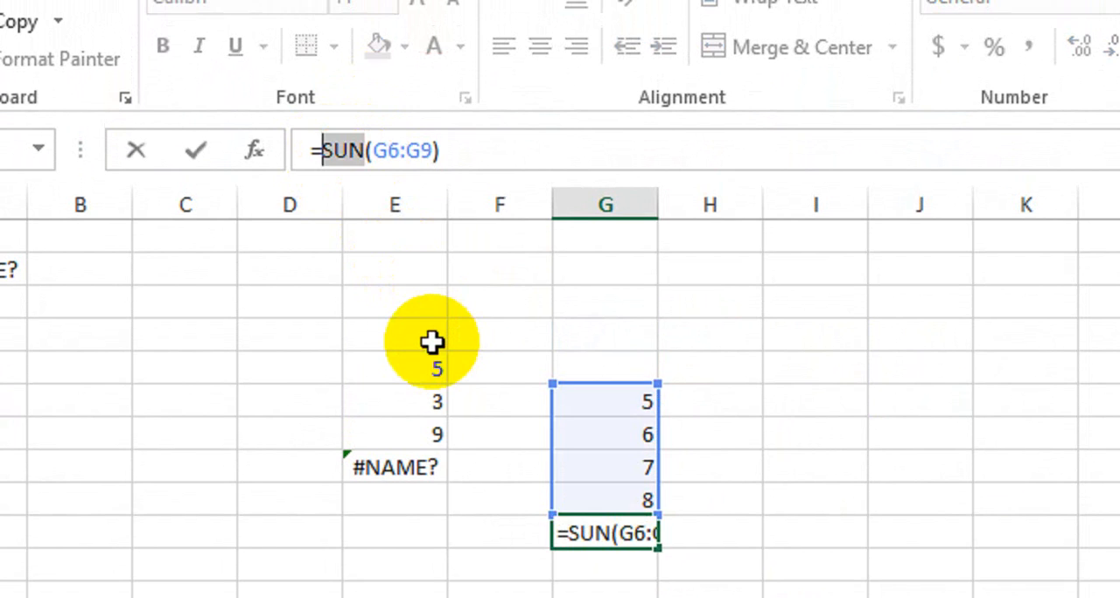
key(Return)
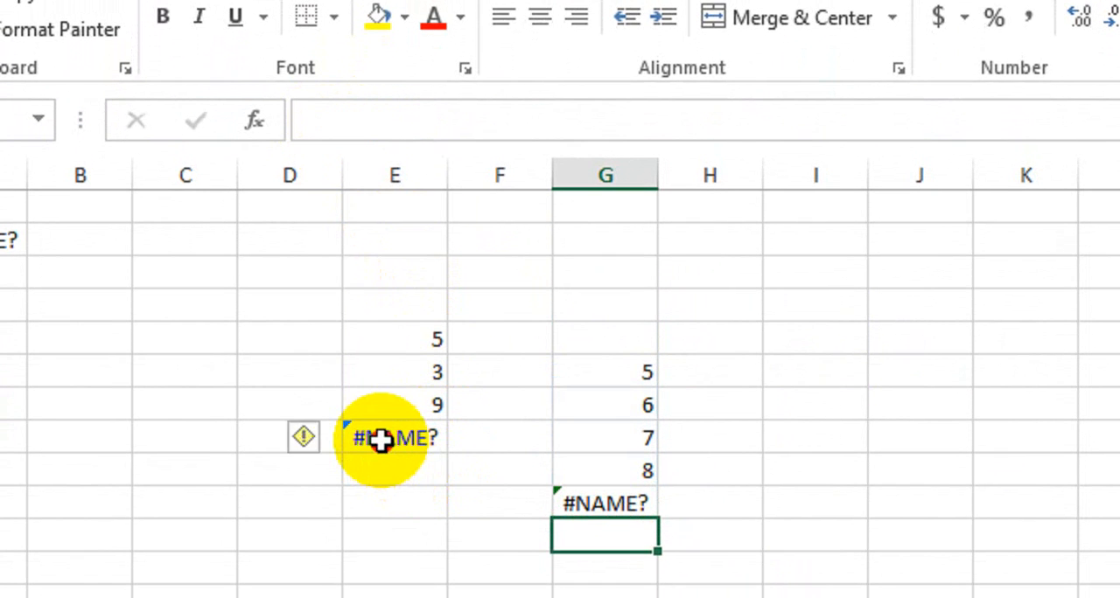
In cell E8, try the misspelled function names SUs and SUms, and enter the formula as =S(E5:E7).
double_click(382, 440)
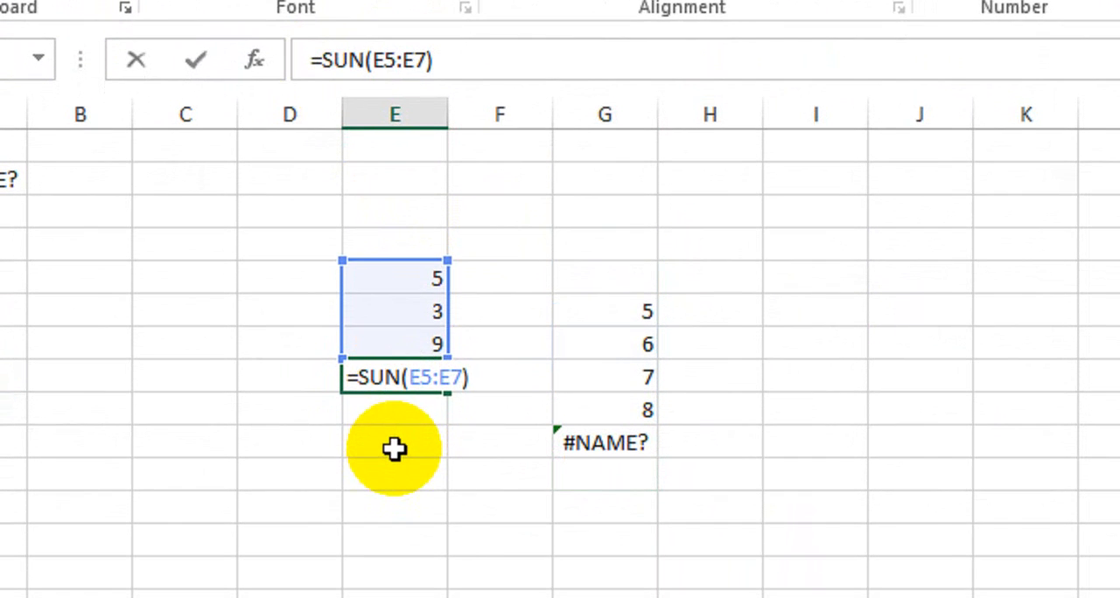
click(403, 379)
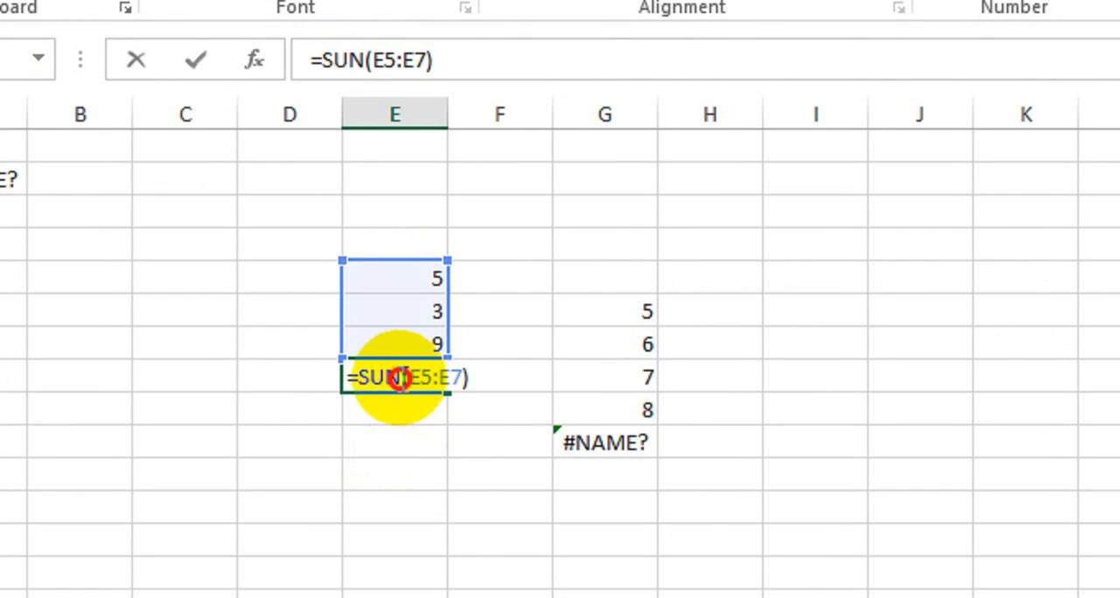
key(BackSpace)
text(s)
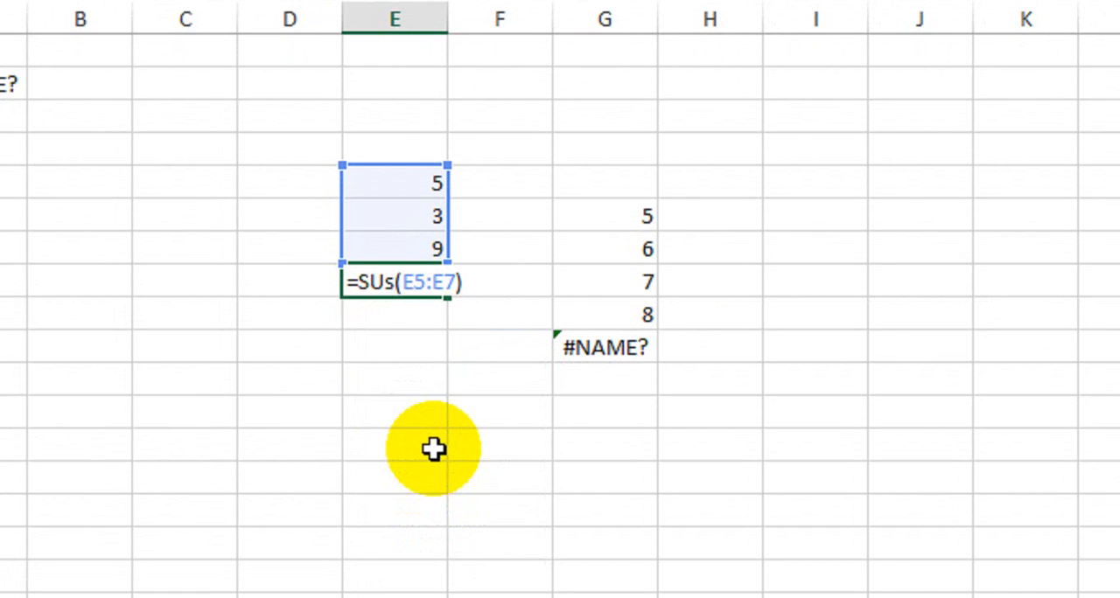
key(BackSpace)
text(ms)
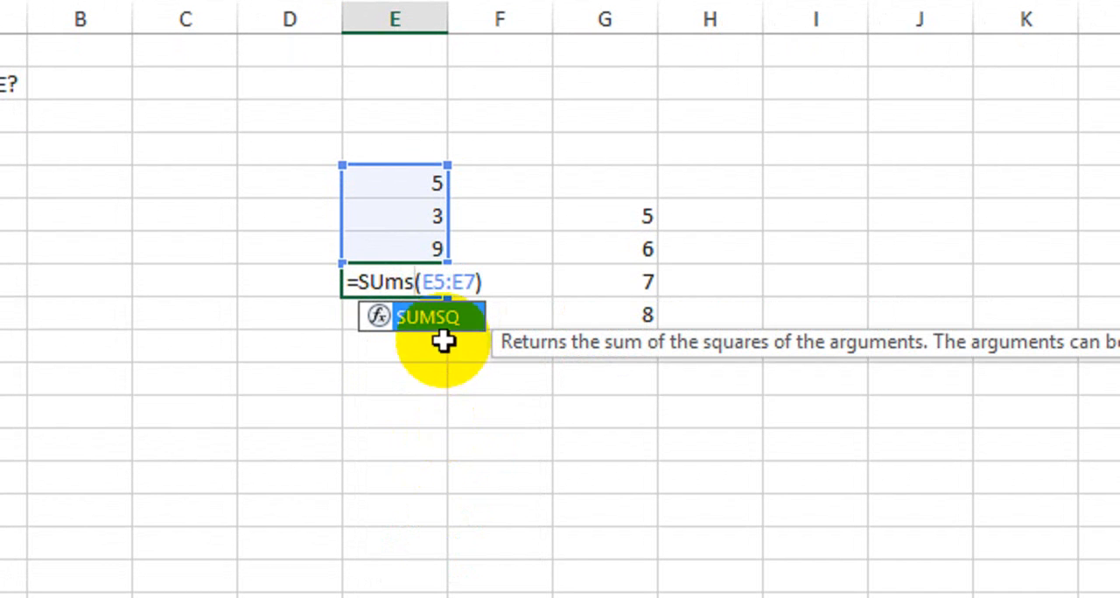
key(BackSpace)
key(BackSpace)
key(BackSpace)
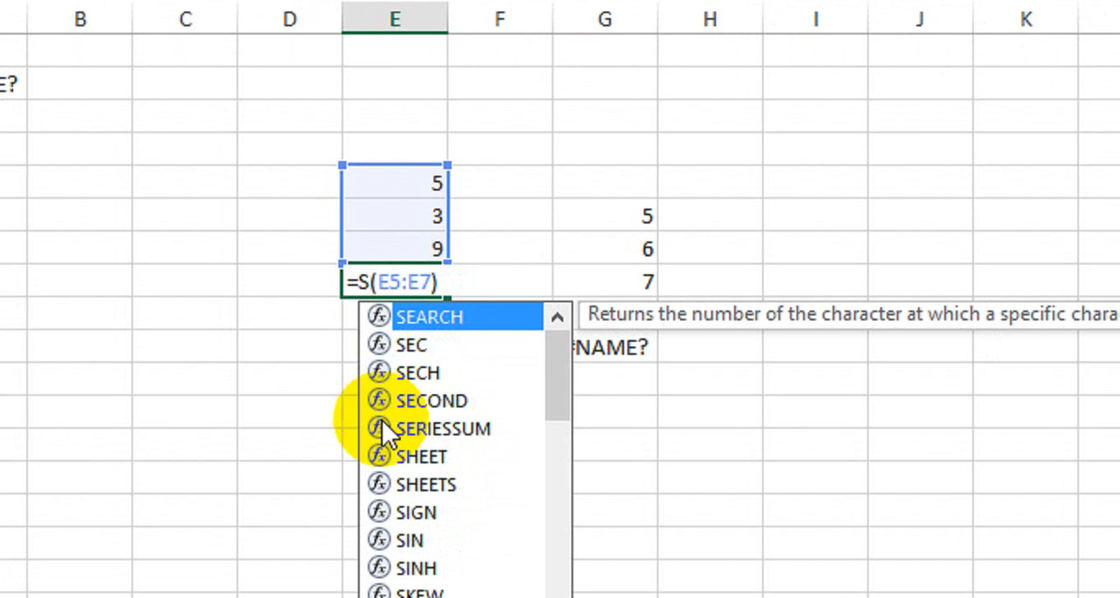
key(Return)
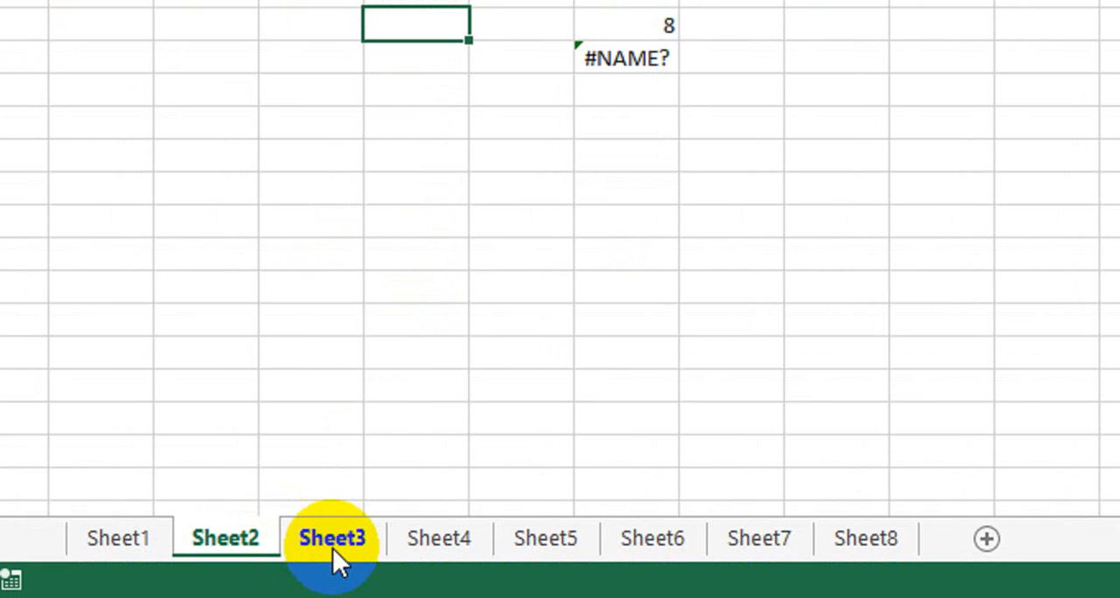
Open Sheet3 and examine the values in cells D3 to D5 and the total in cell D6.
click(332, 549)
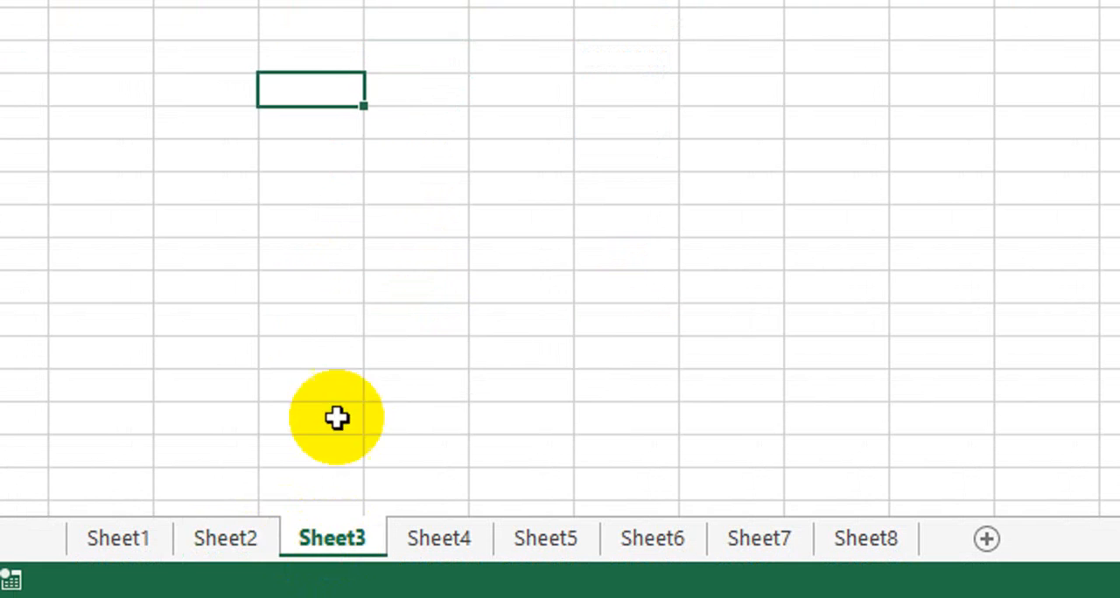
click(418, 255)
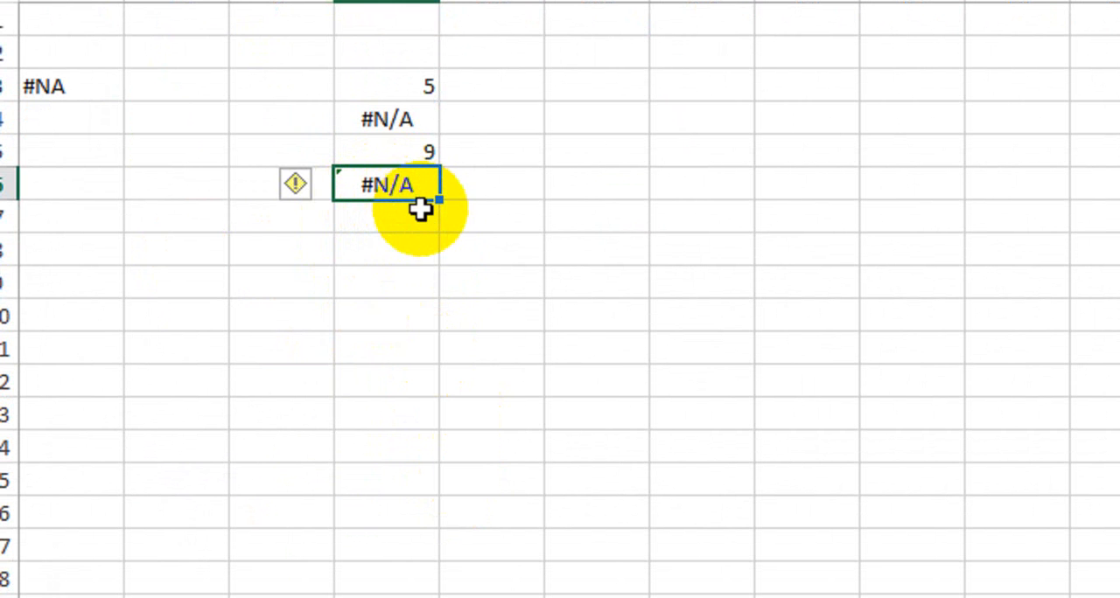
click(424, 251)
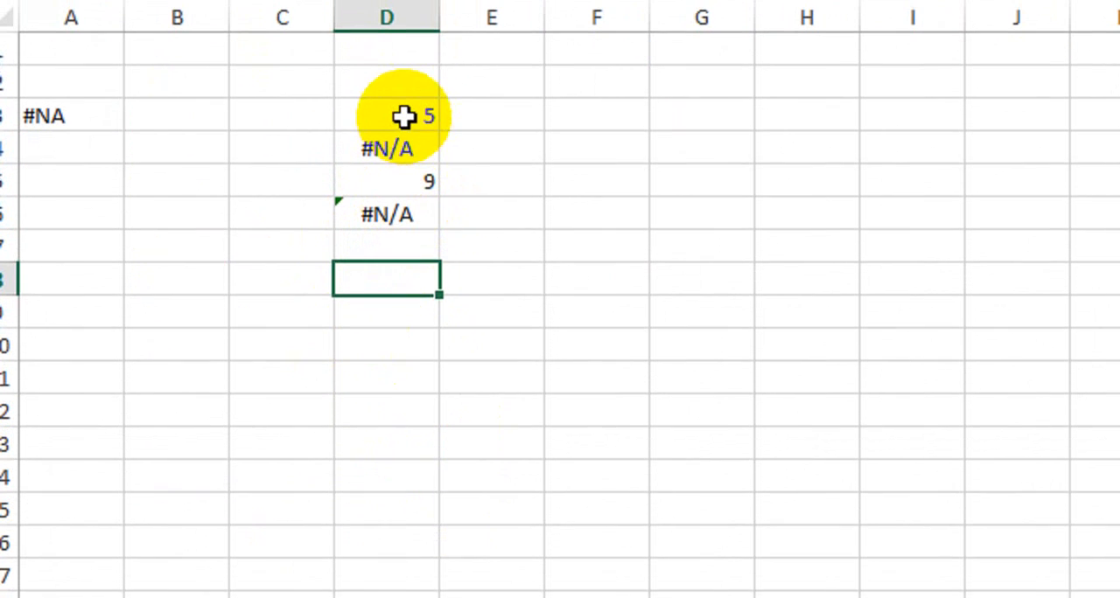
drag(404, 116, 401, 200)
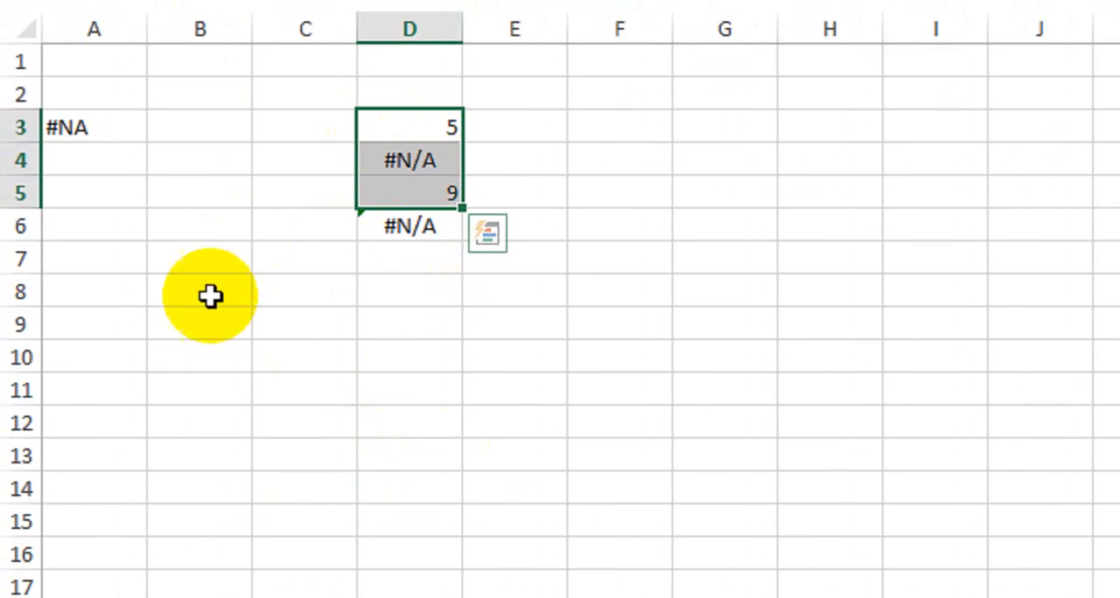
click(414, 227)
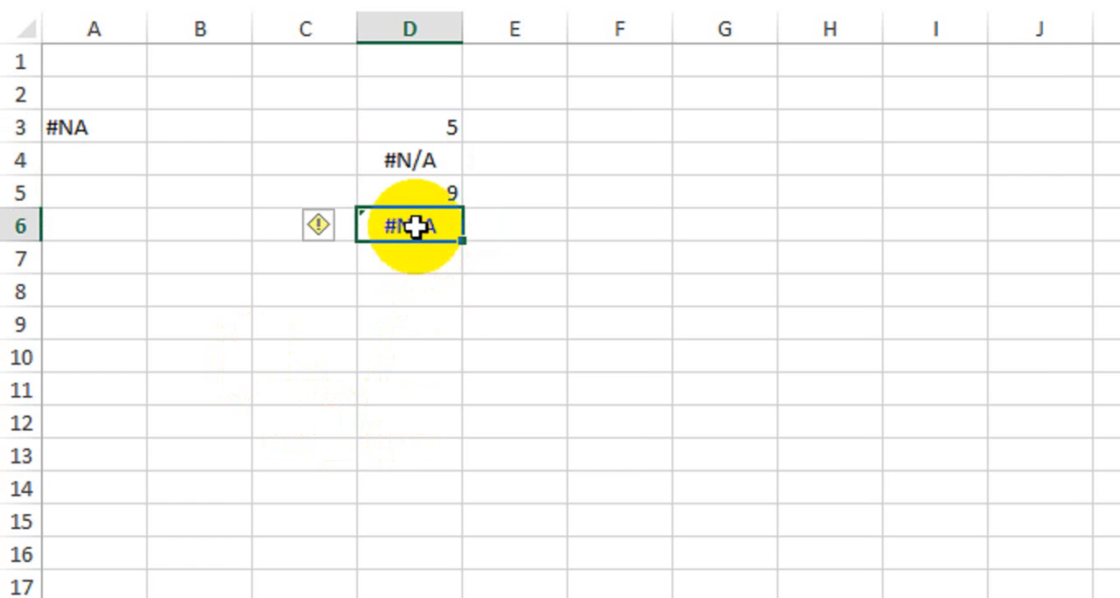
click(443, 296)
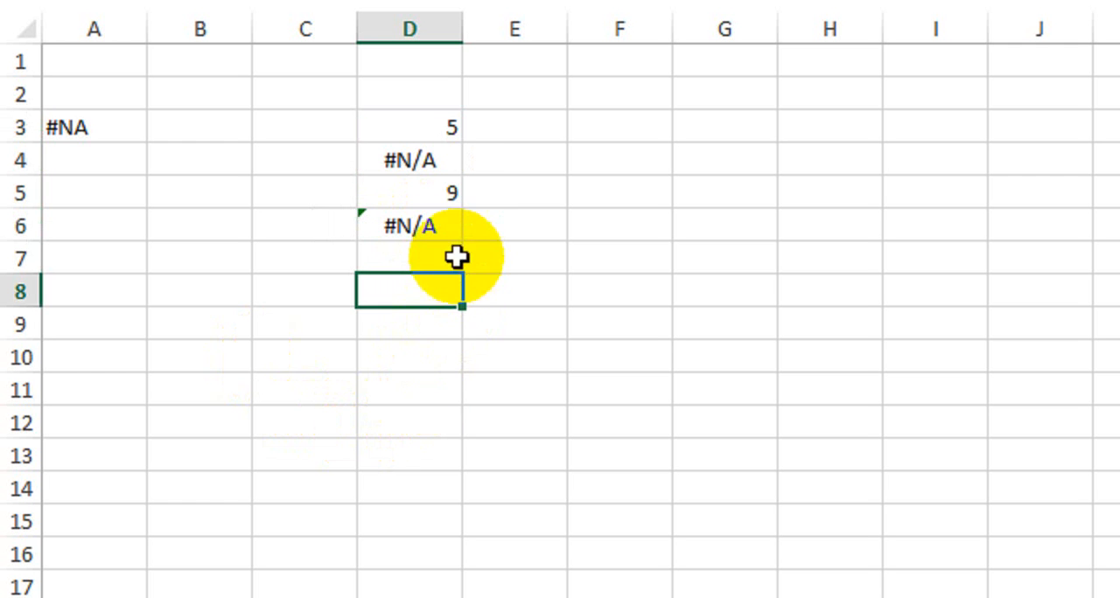
Clear cell D6 and enter the formula =SUM(D3:D5) in it again.
click(442, 226)
key(Delete)
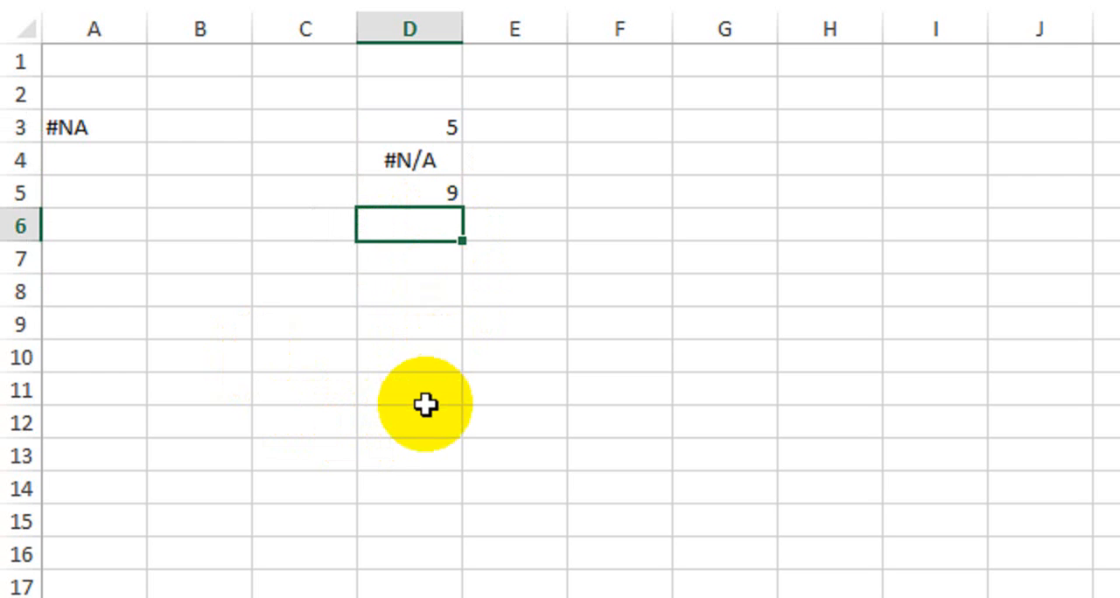
key(Down)
key(Up)
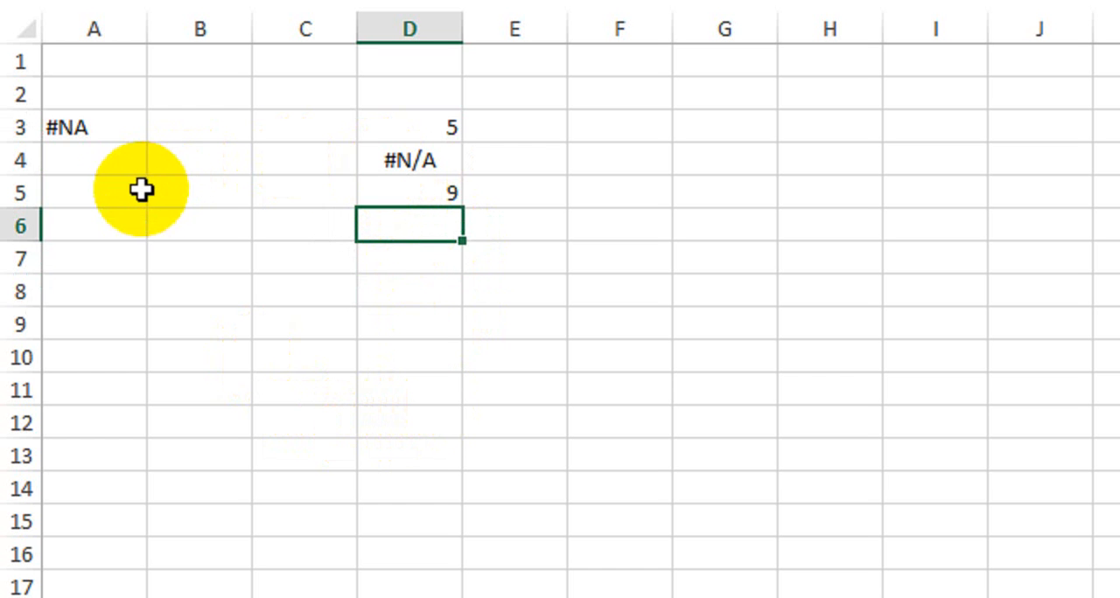
text(=sum)
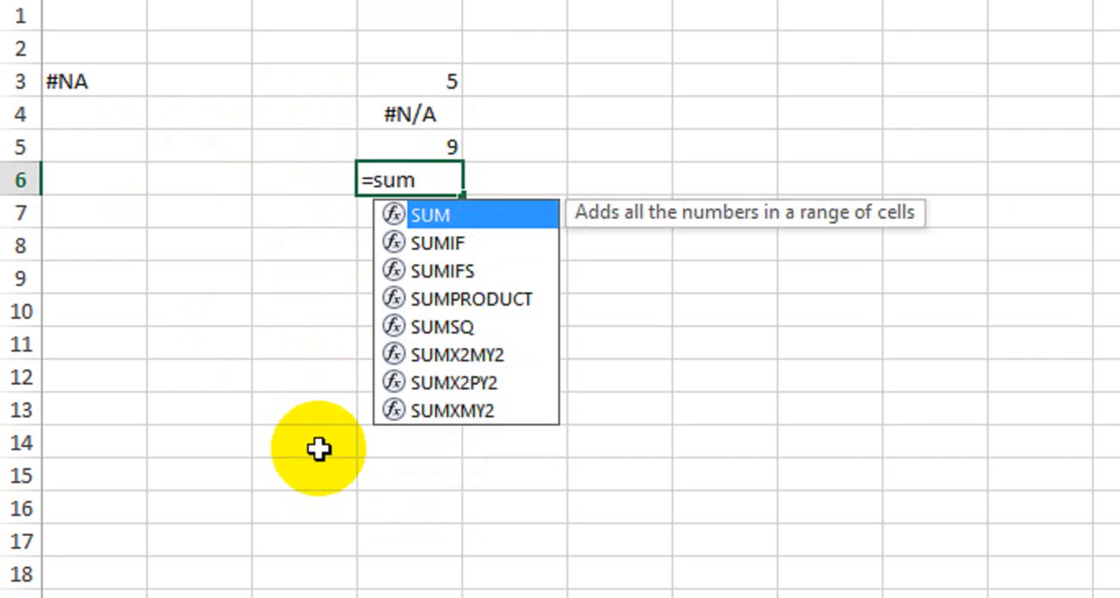
key(Tab)
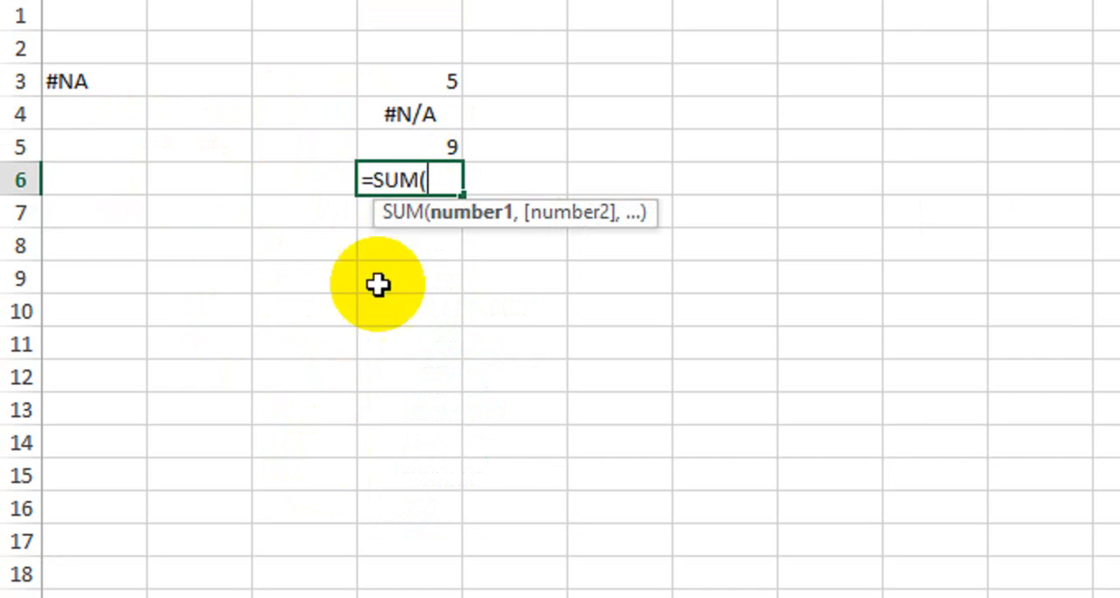
drag(400, 94, 401, 155)
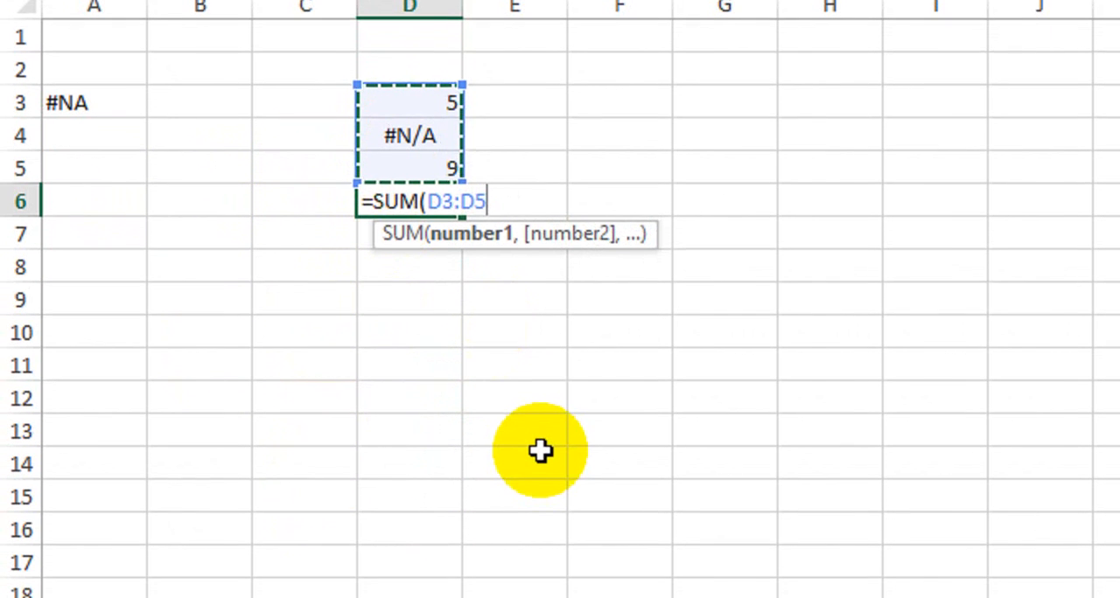
text())
key(Return)
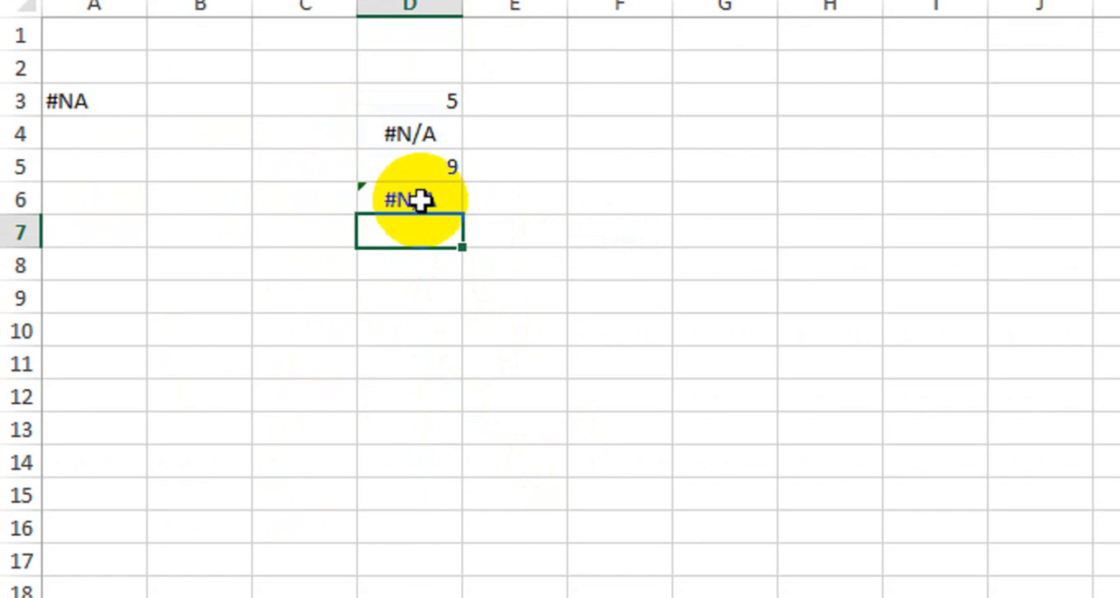
On the #NUM! example sheet, enter the power formula =C4^C5 in cell F7.
click(549, 553)
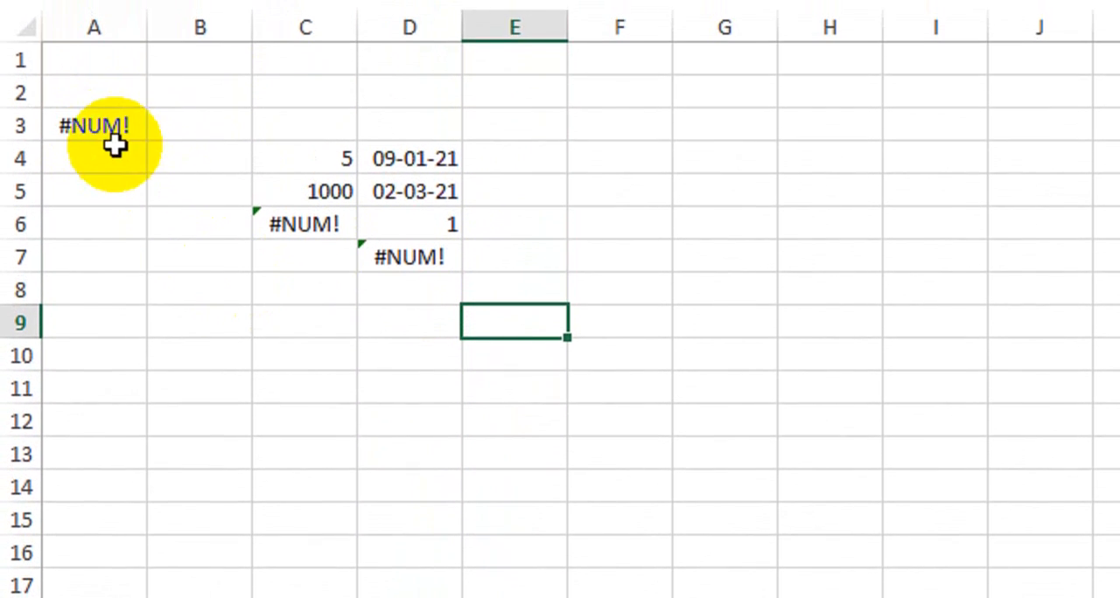
click(114, 140)
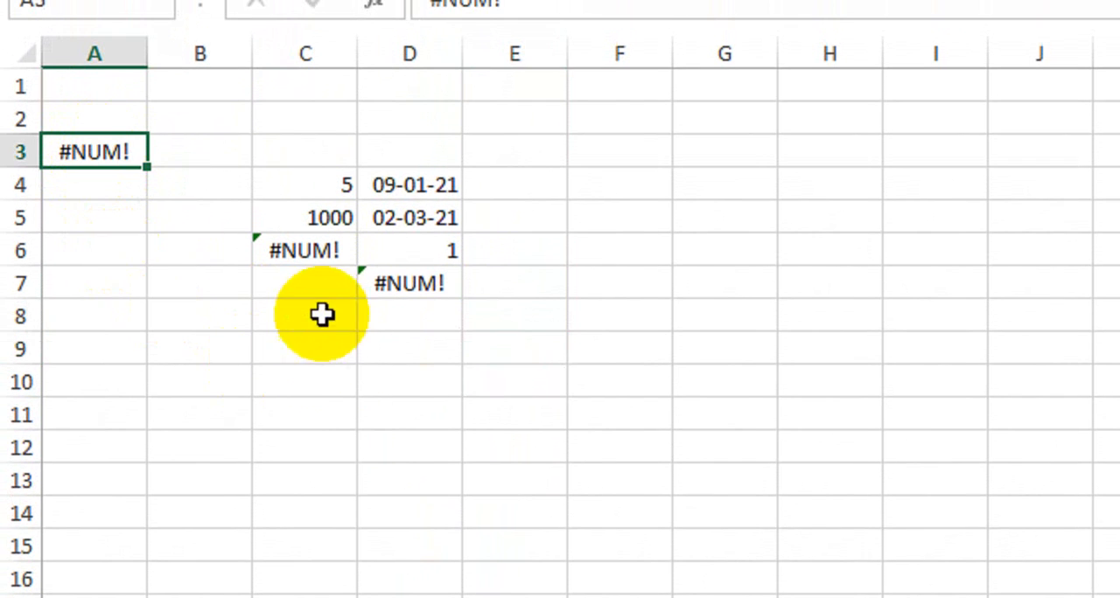
click(400, 283)
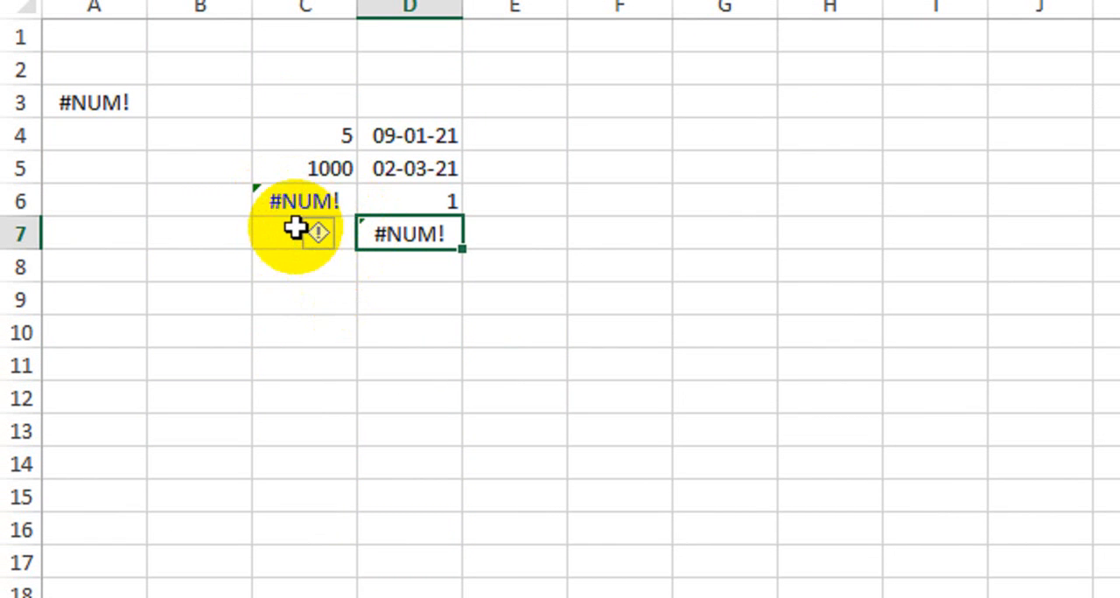
click(585, 242)
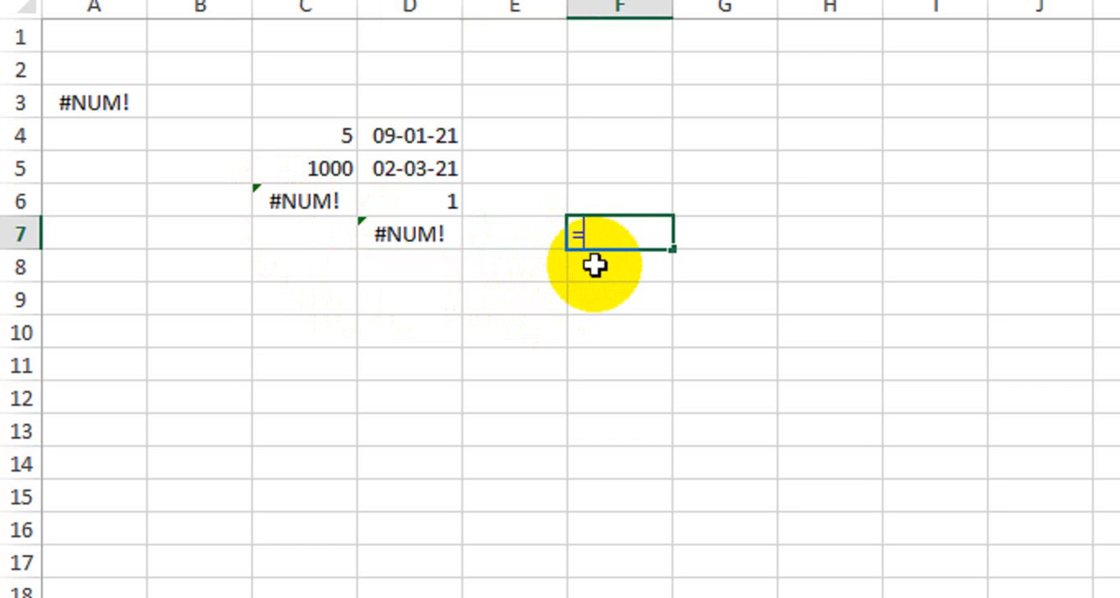
text(=)
click(335, 136)
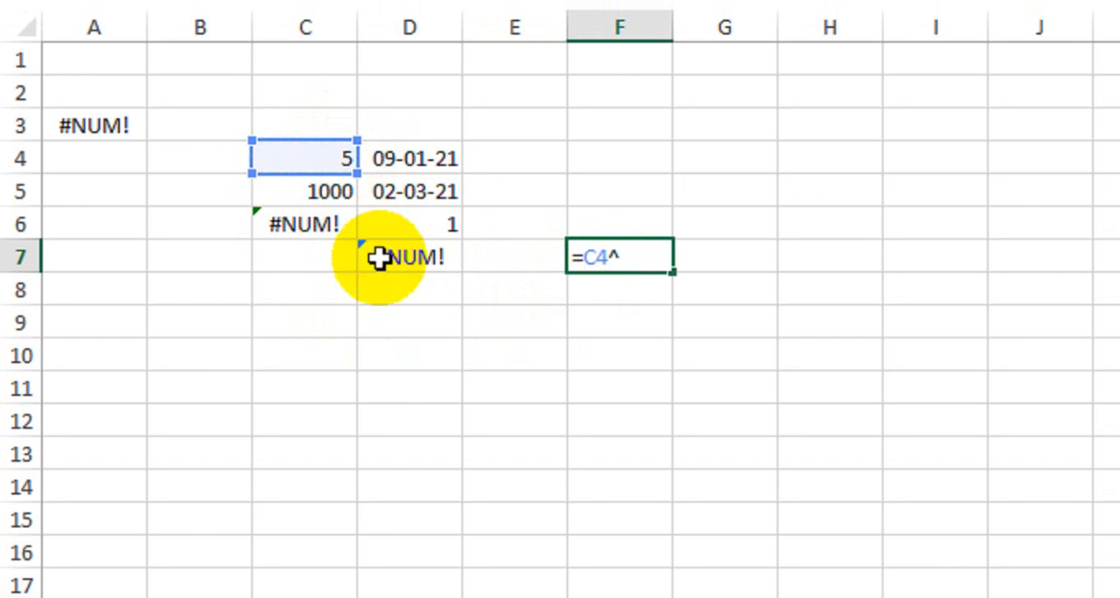
click(318, 198)
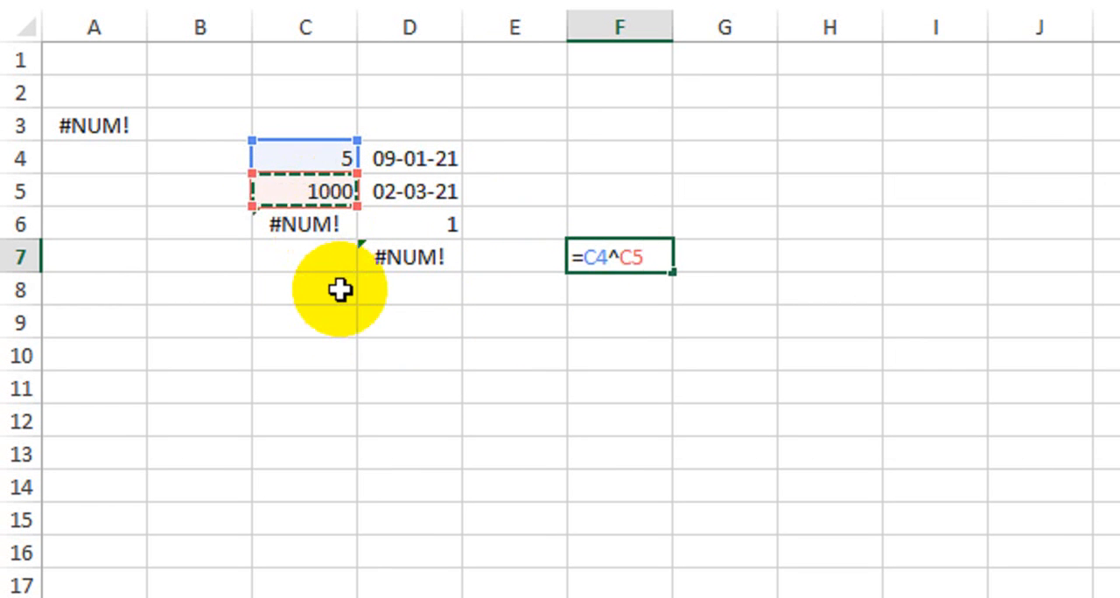
key(Return)
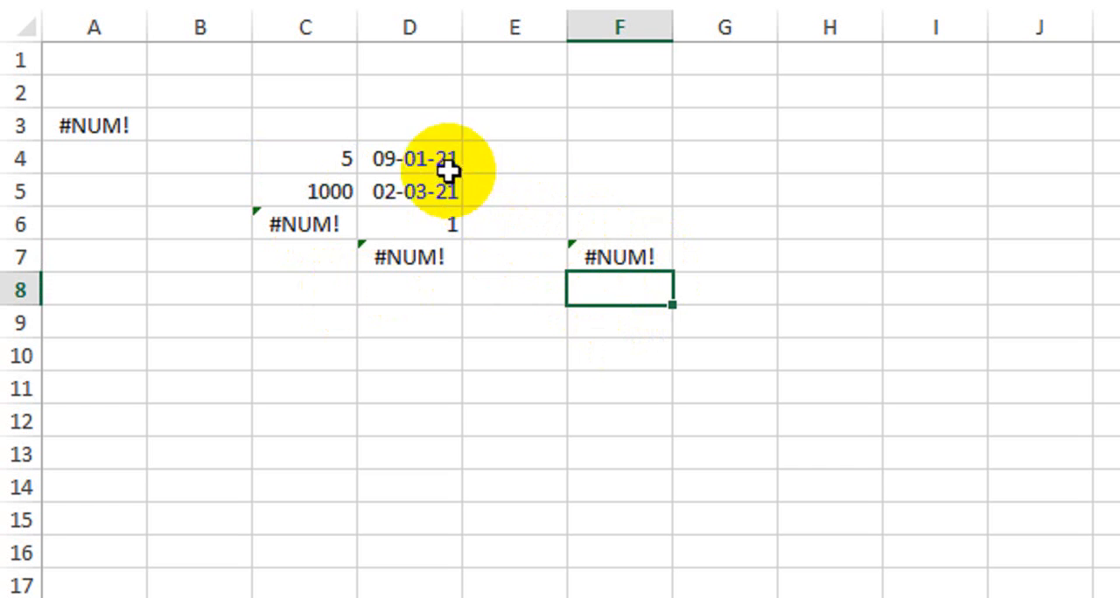
Enter the formula =datedif(D4,D5,"M") in cell F4 to count the months between the two dates.
drag(428, 163, 438, 187)
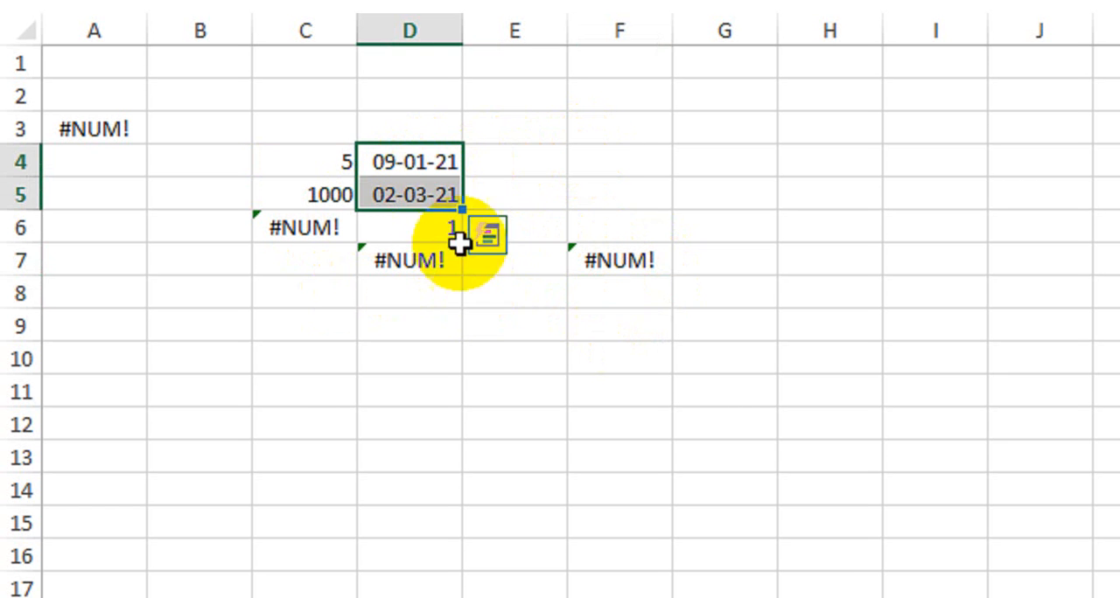
click(409, 164)
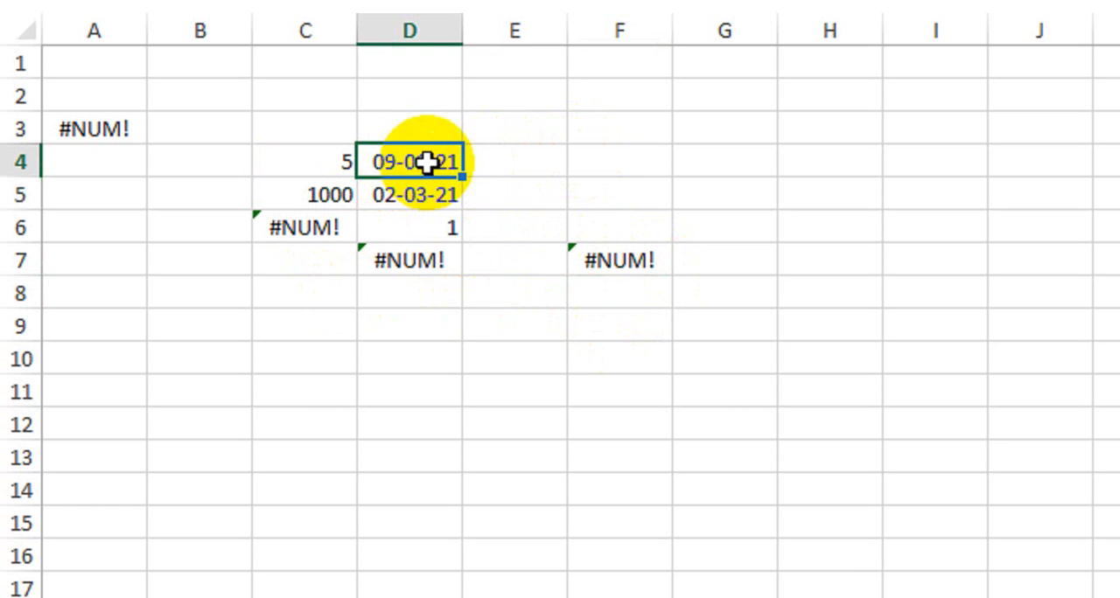
click(395, 199)
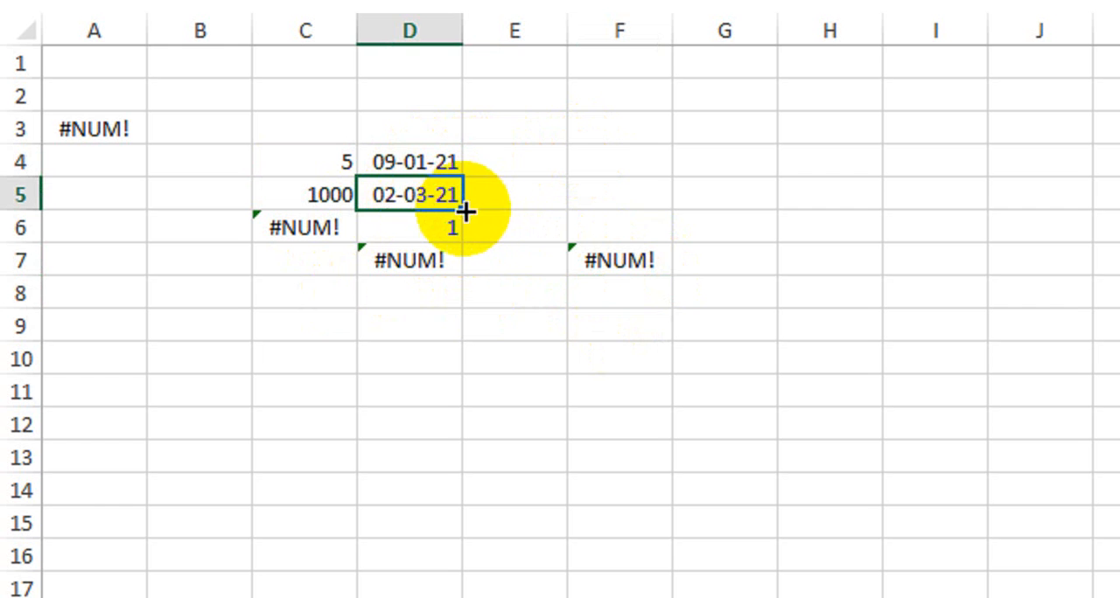
click(628, 162)
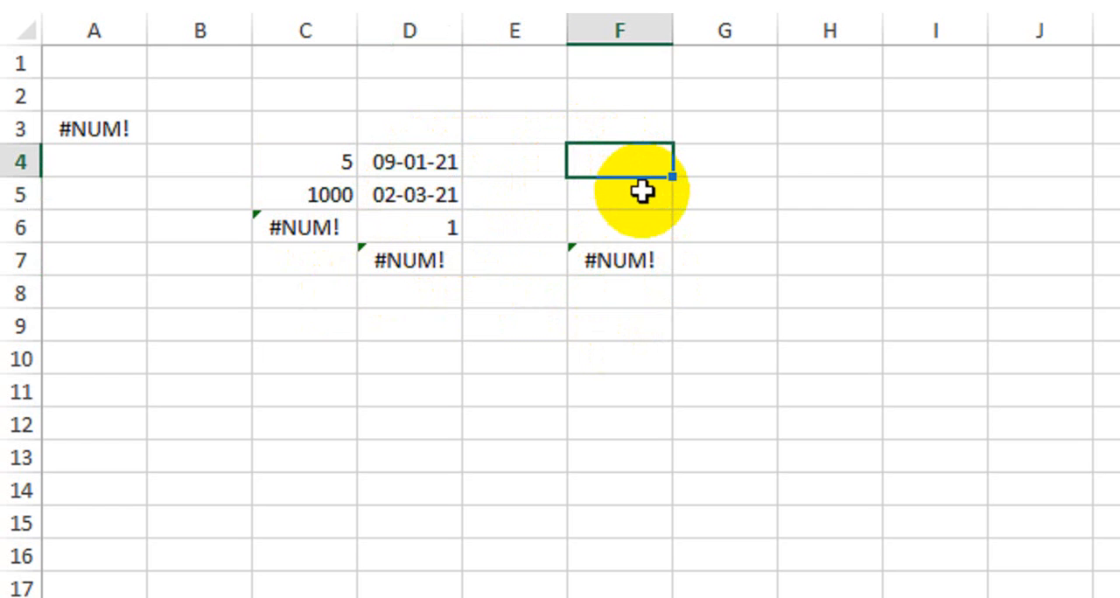
text(=datedif)
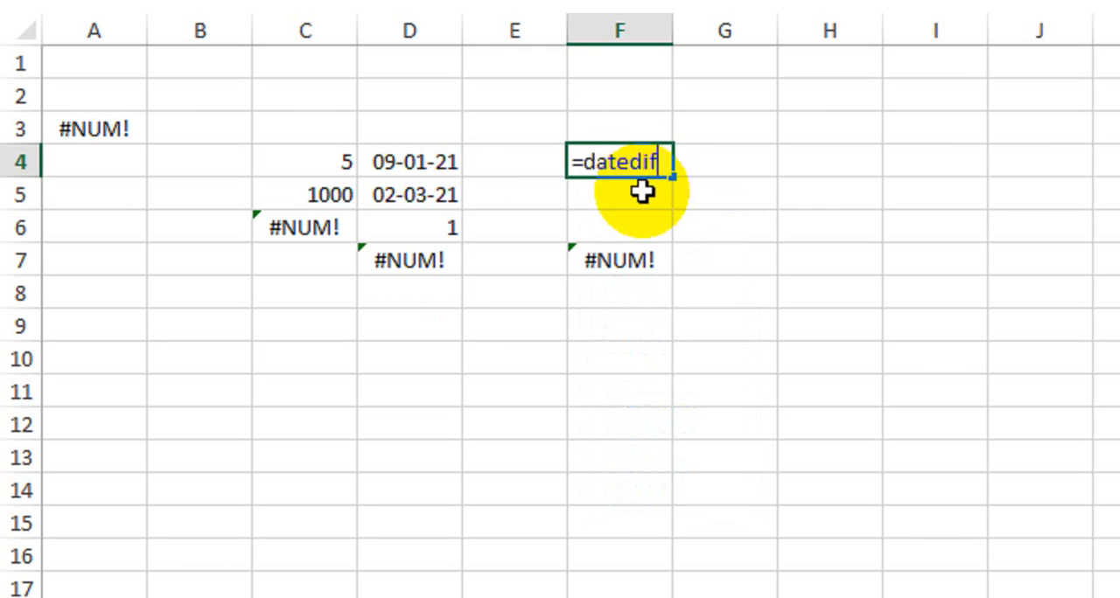
text(()
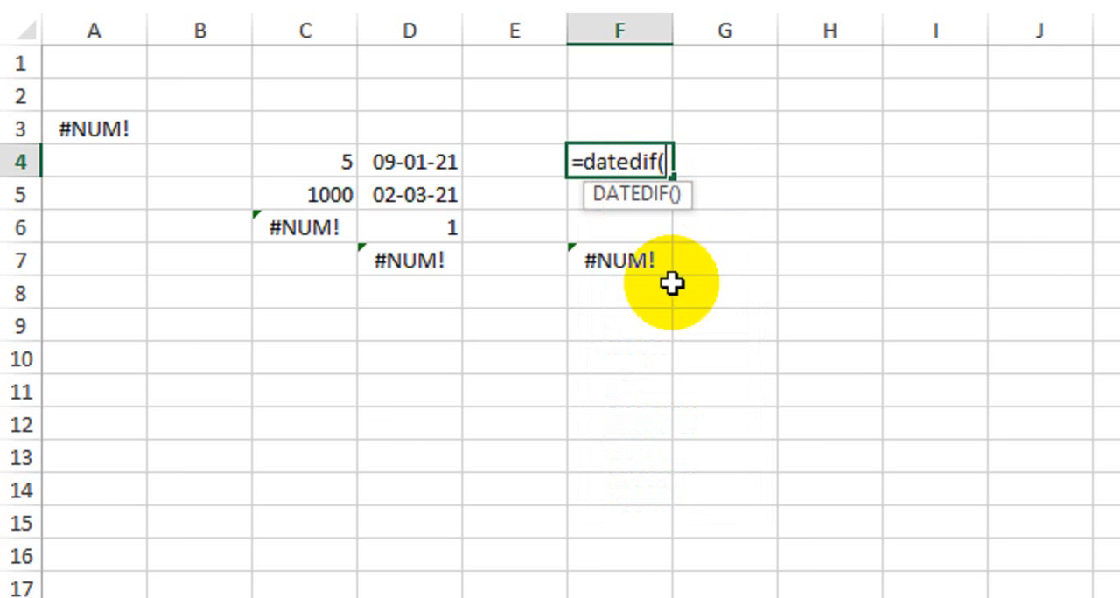
click(427, 164)
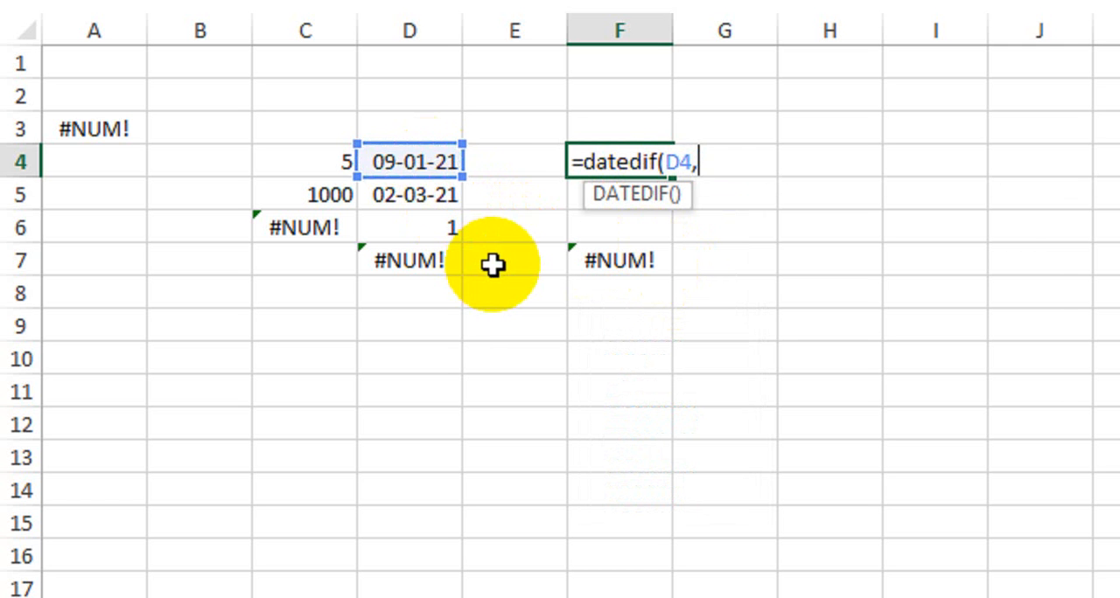
click(430, 198)
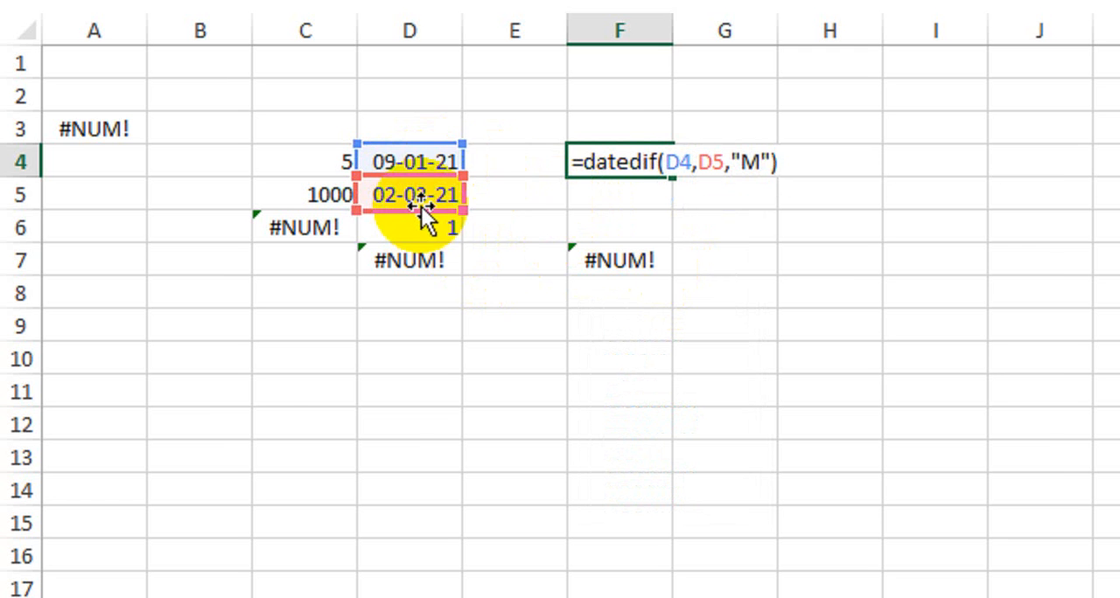
key(Return)
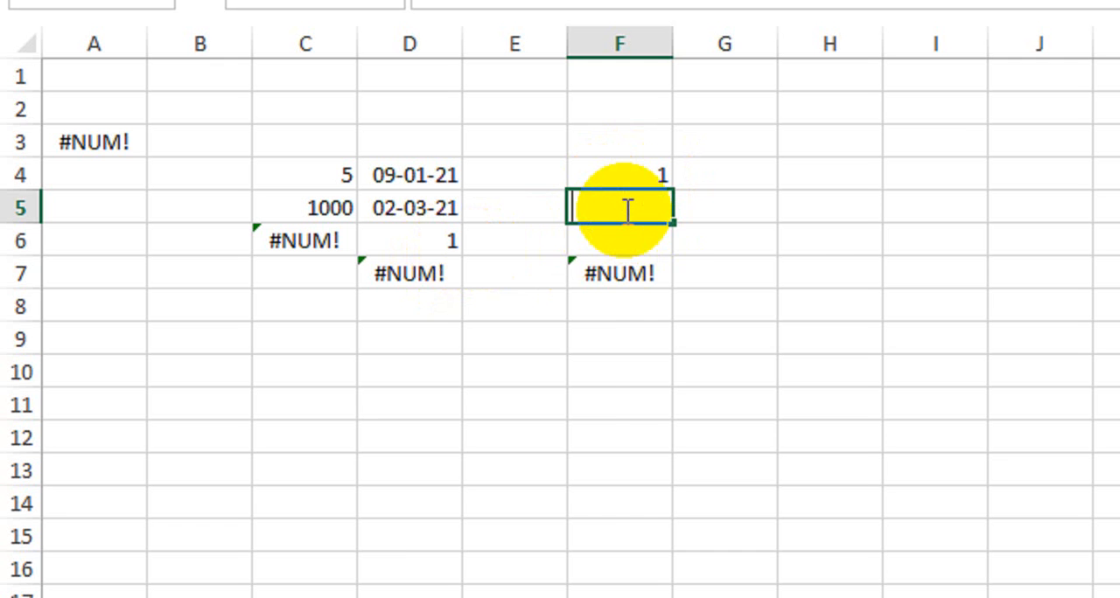
text(=datedif)
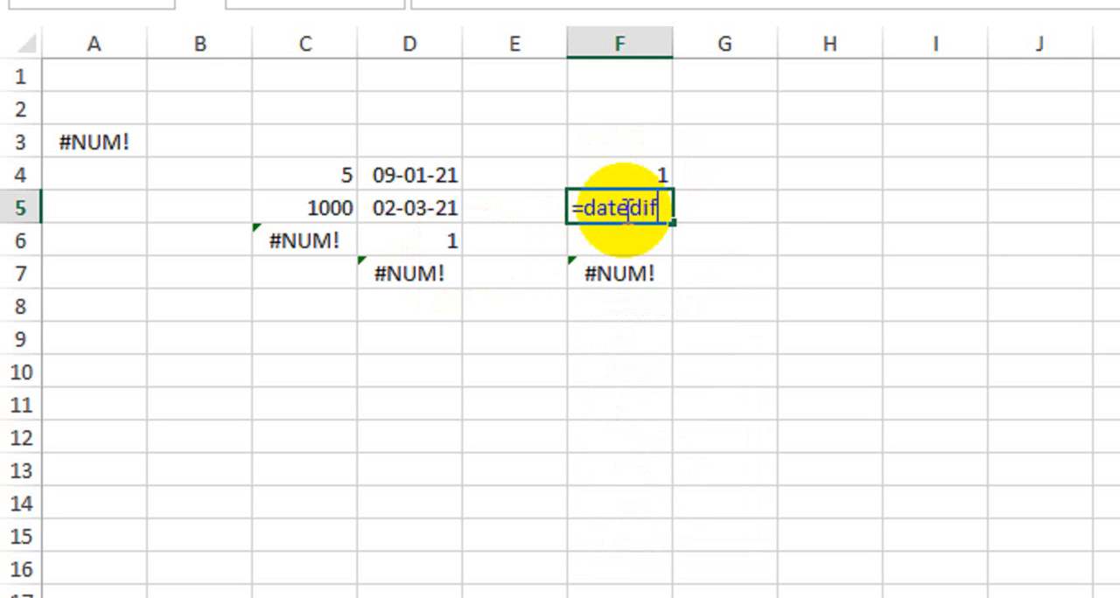
key(Tab)
click(624, 209)
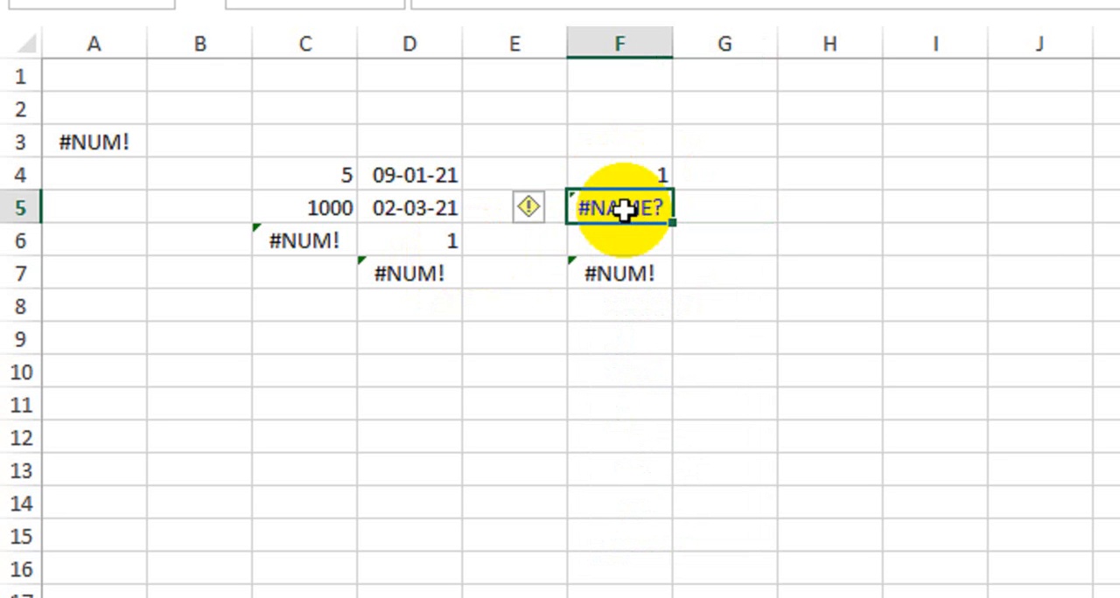
Enter the formula =datedif(D5,D4,"M") in cell F5, with the later date as the start date.
text(=datedif(D5,)
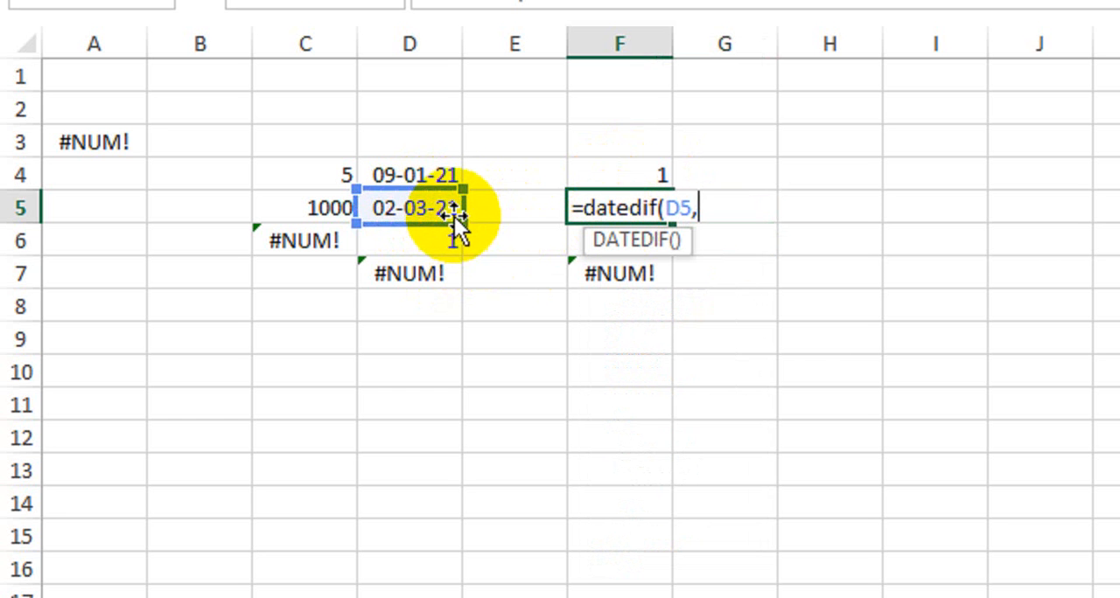
click(415, 175)
text(,)
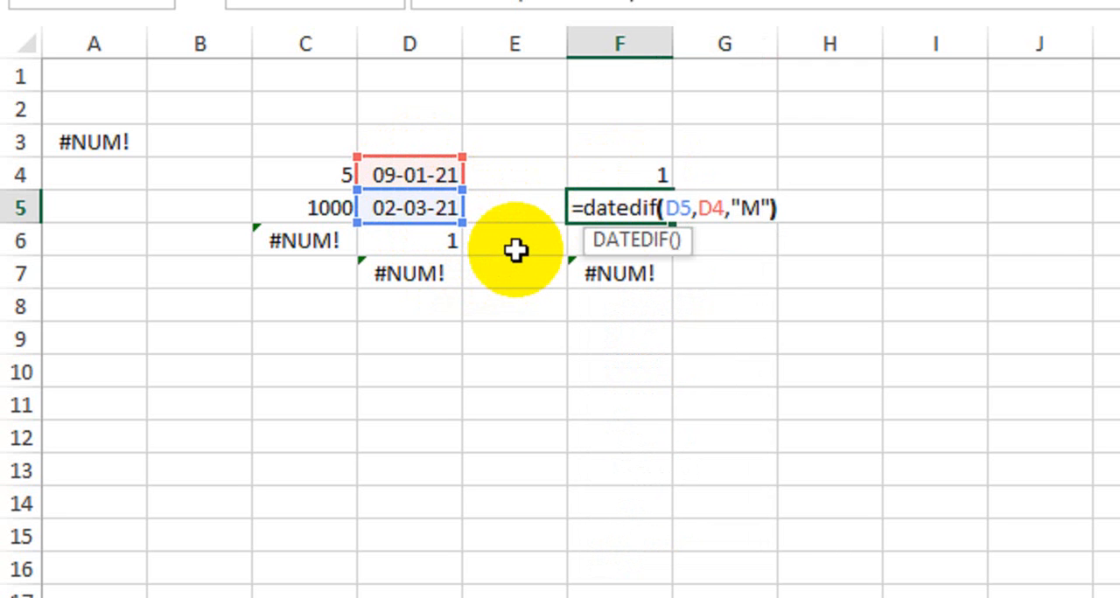
text("M"))
key(Return)
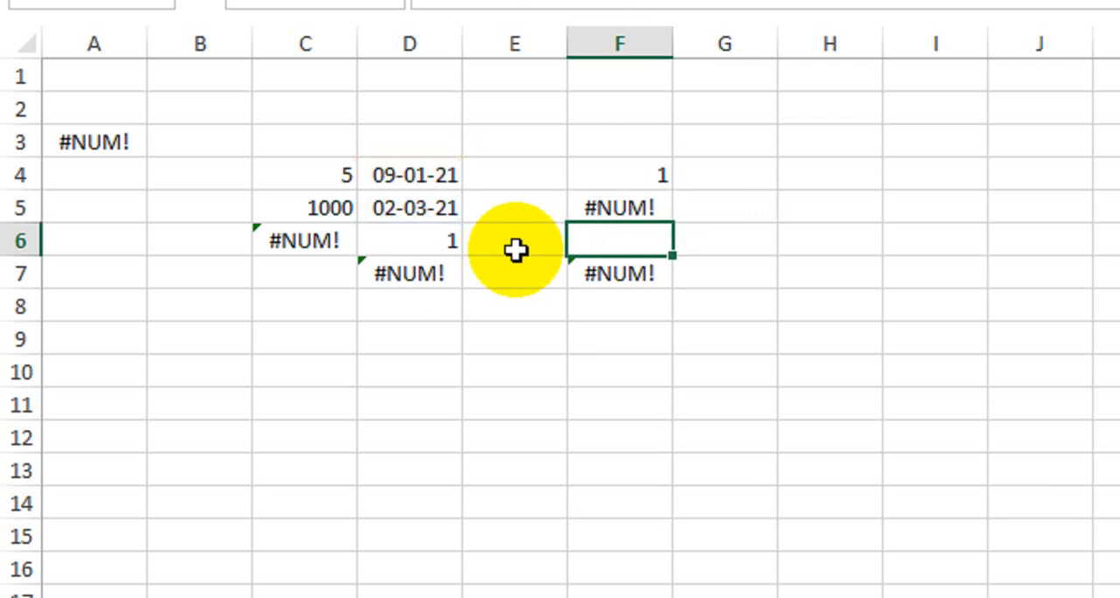
click(627, 210)
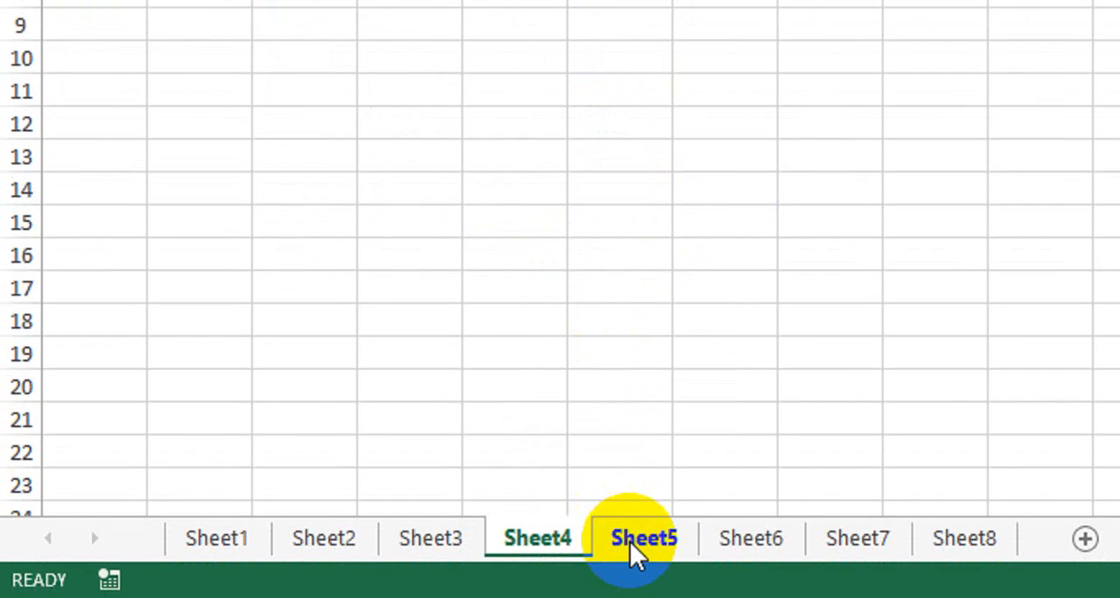
Open Sheet5 and examine the #VALUE! example in cell C6 together with its source cells C4 and C5.
click(635, 540)
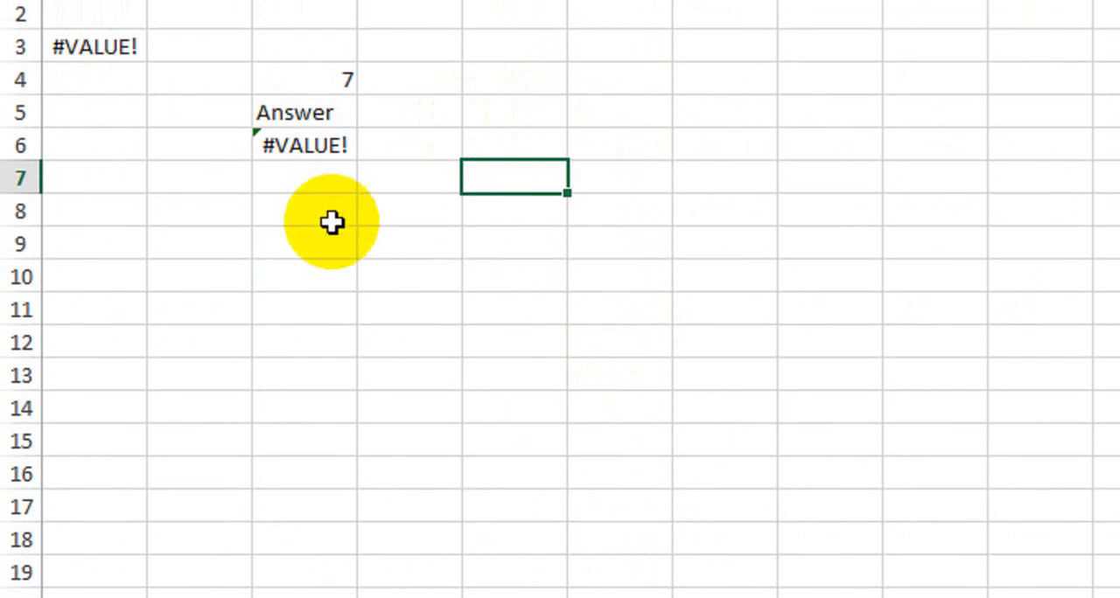
click(296, 151)
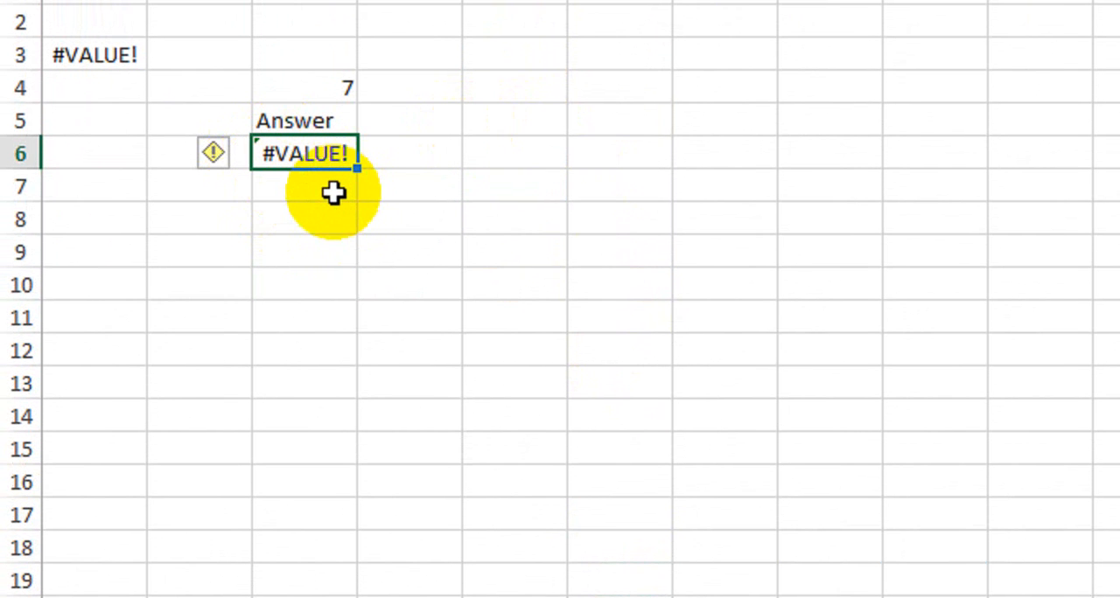
click(438, 156)
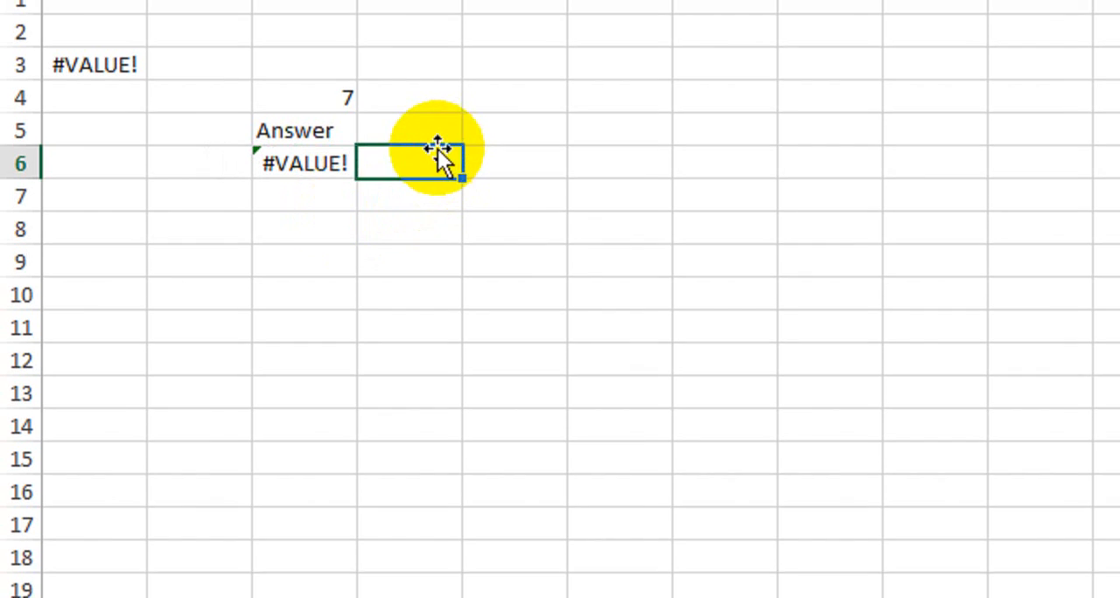
drag(330, 95, 322, 115)
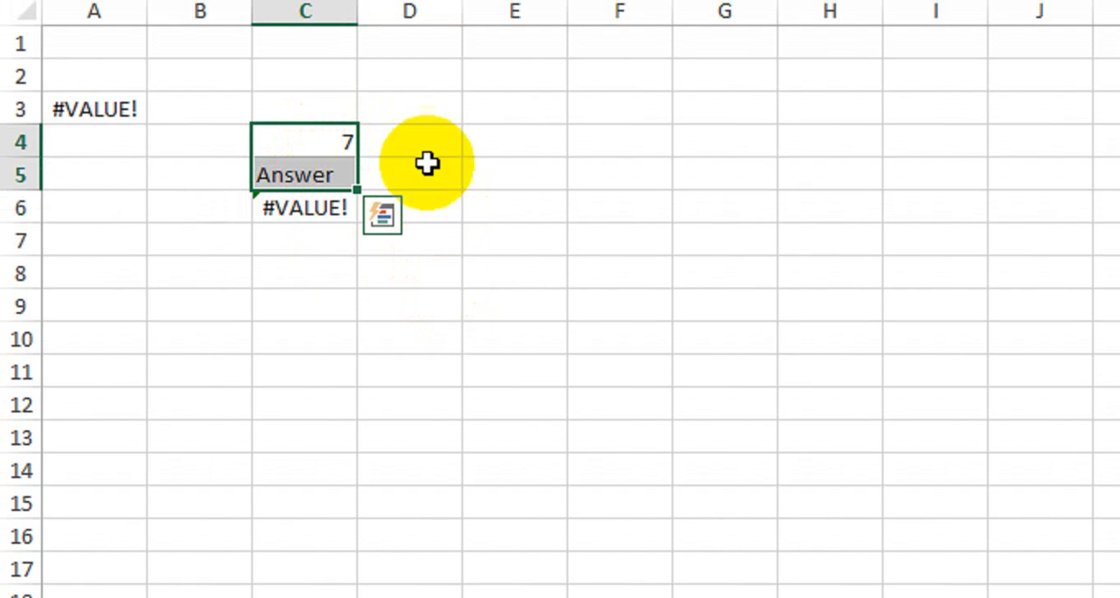
click(336, 145)
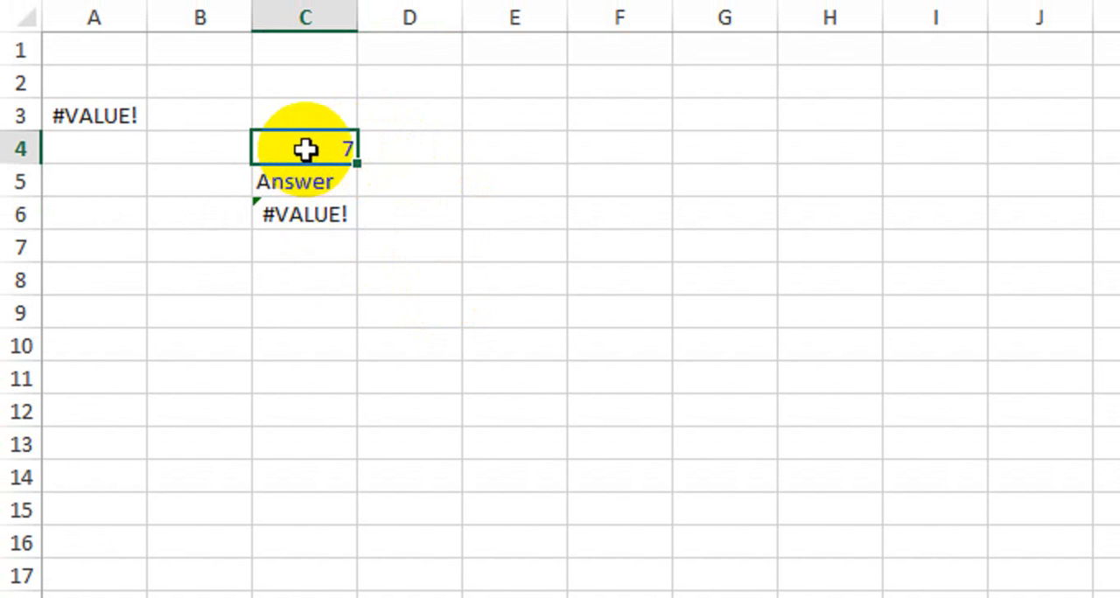
click(313, 175)
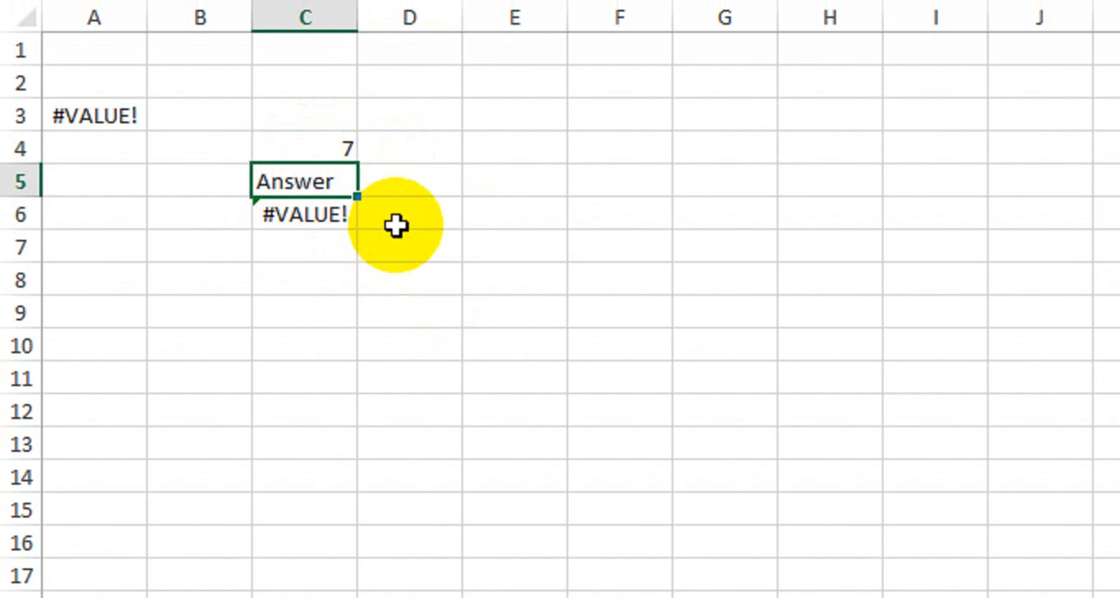
click(295, 152)
click(293, 180)
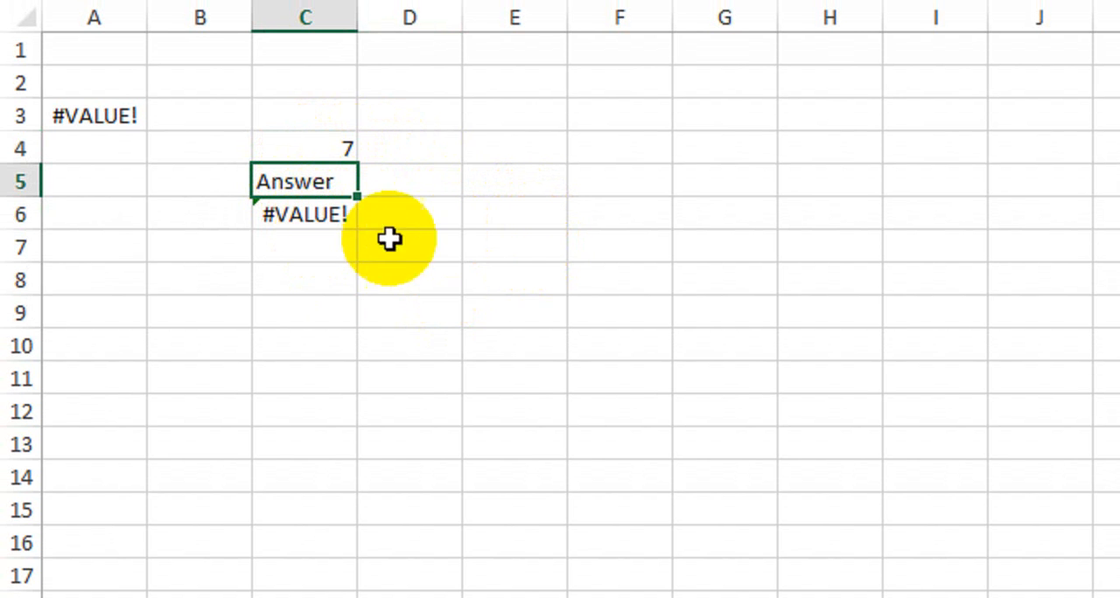
Enter the formula =DAY(C4:C5) in cell E5 and check it against source cells C4 and C5.
click(525, 185)
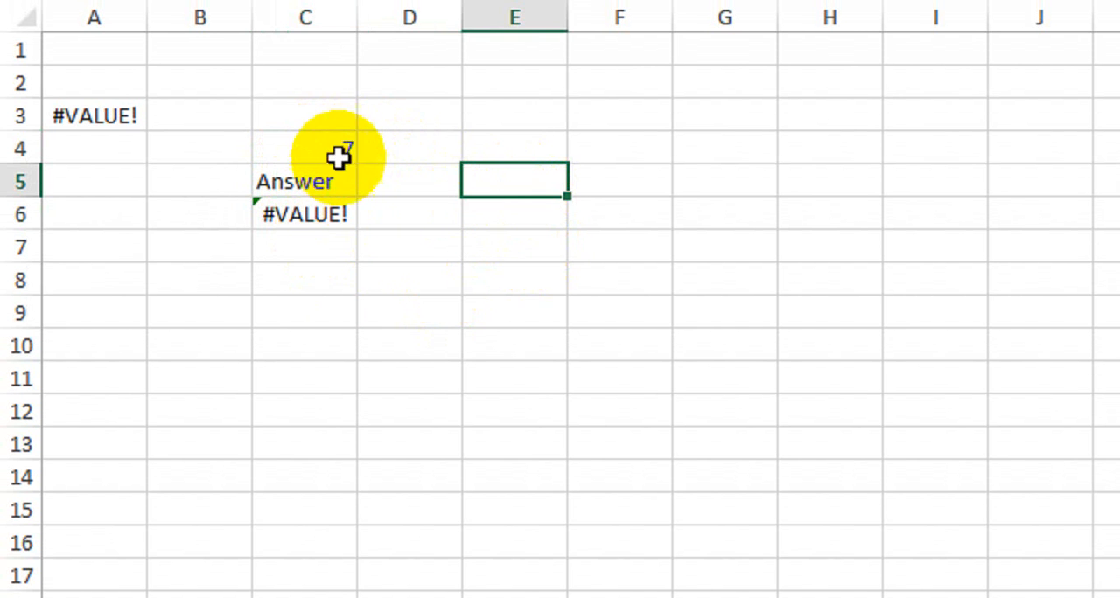
text(=)
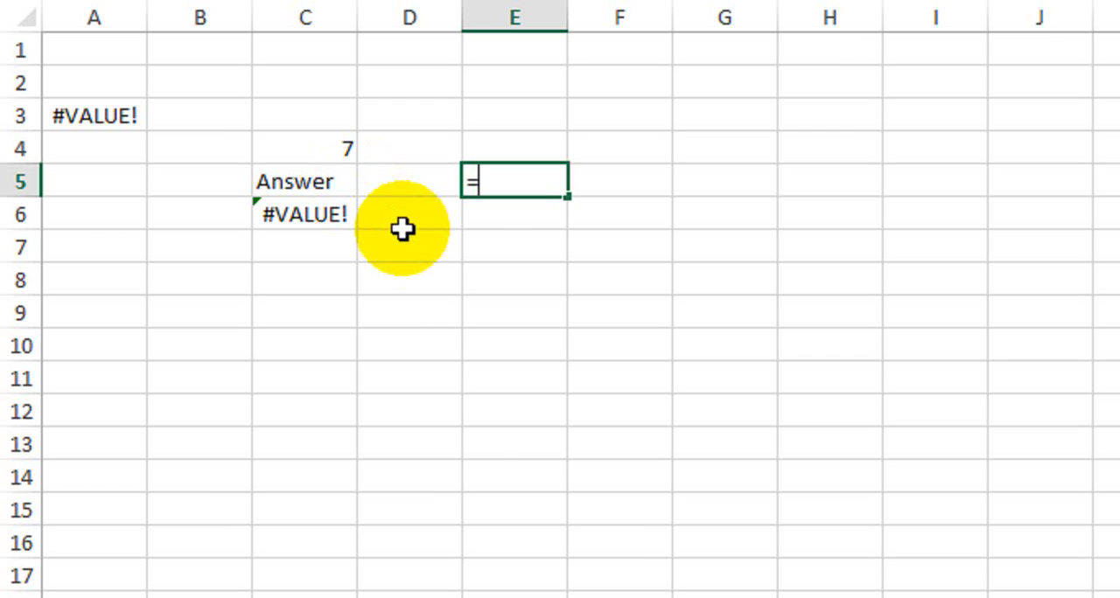
text(day)
key(Tab)
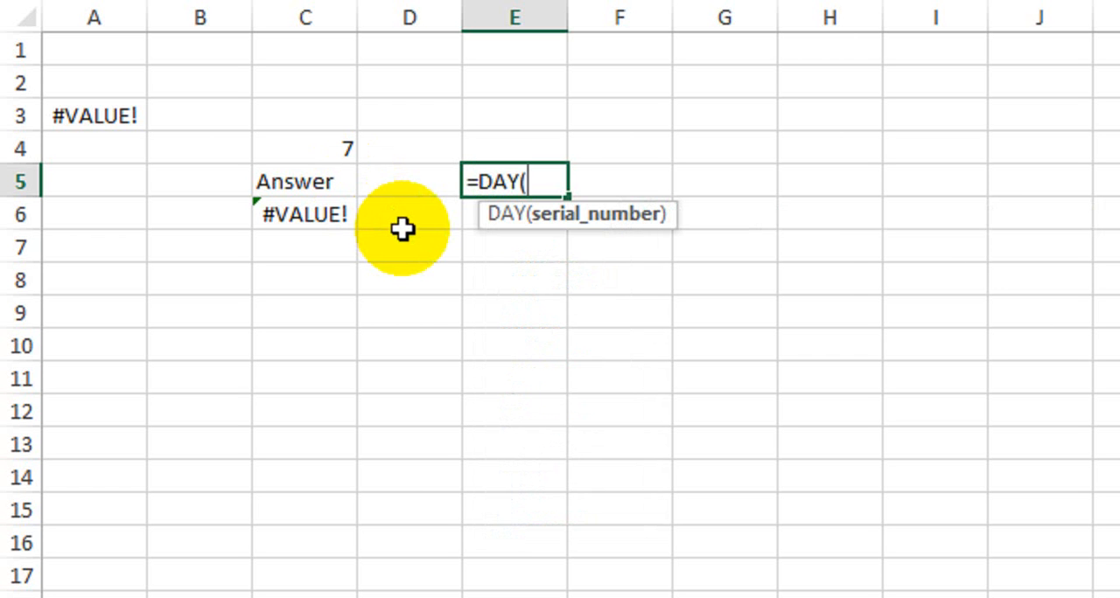
drag(335, 151, 326, 188)
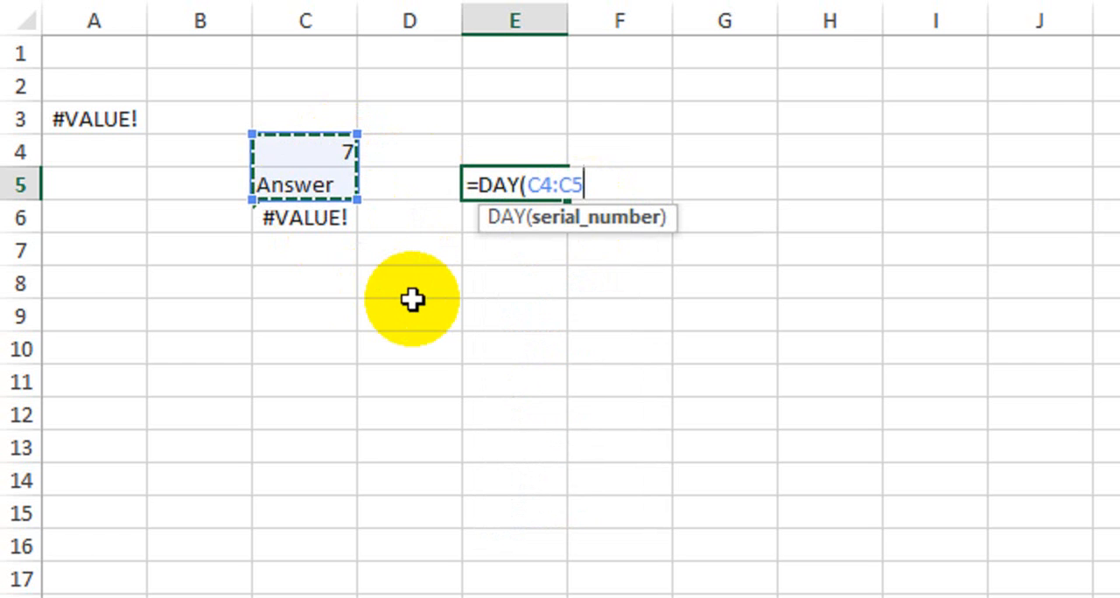
text())
key(Return)
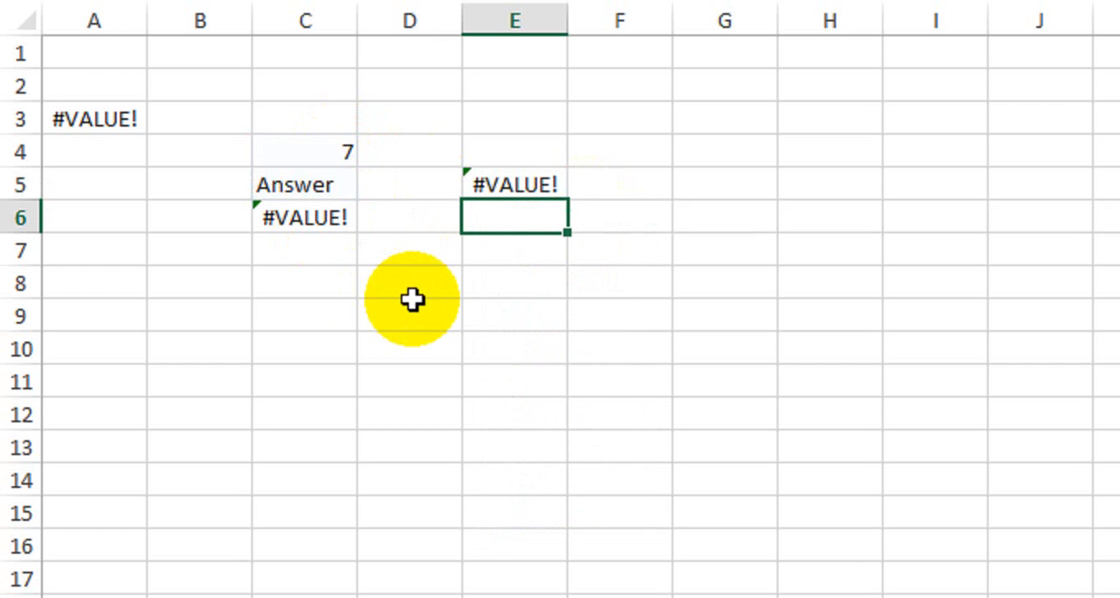
click(500, 184)
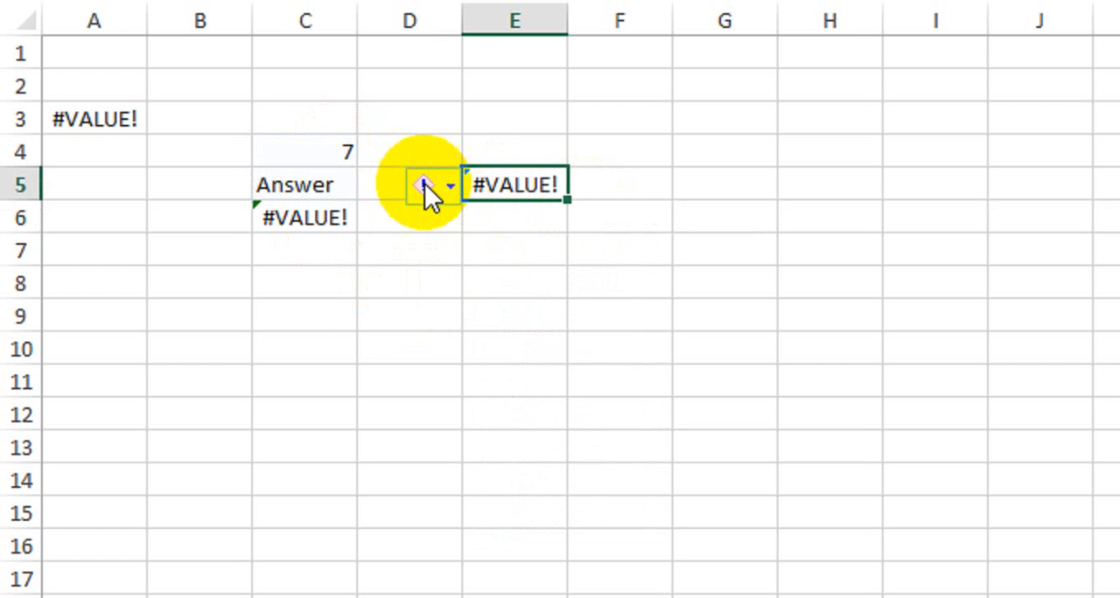
click(348, 156)
click(318, 185)
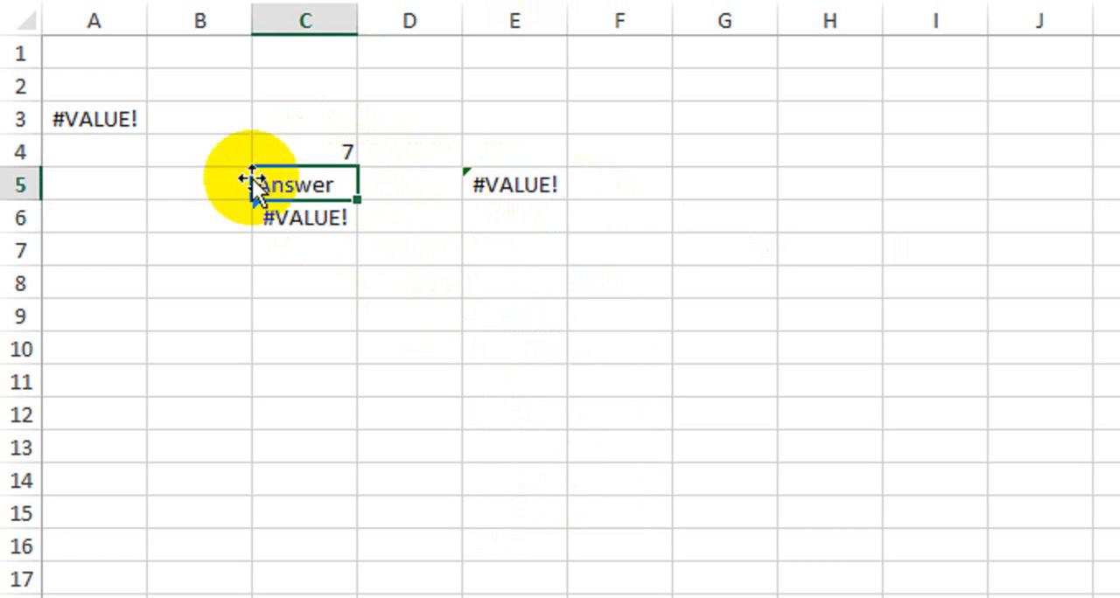
click(312, 151)
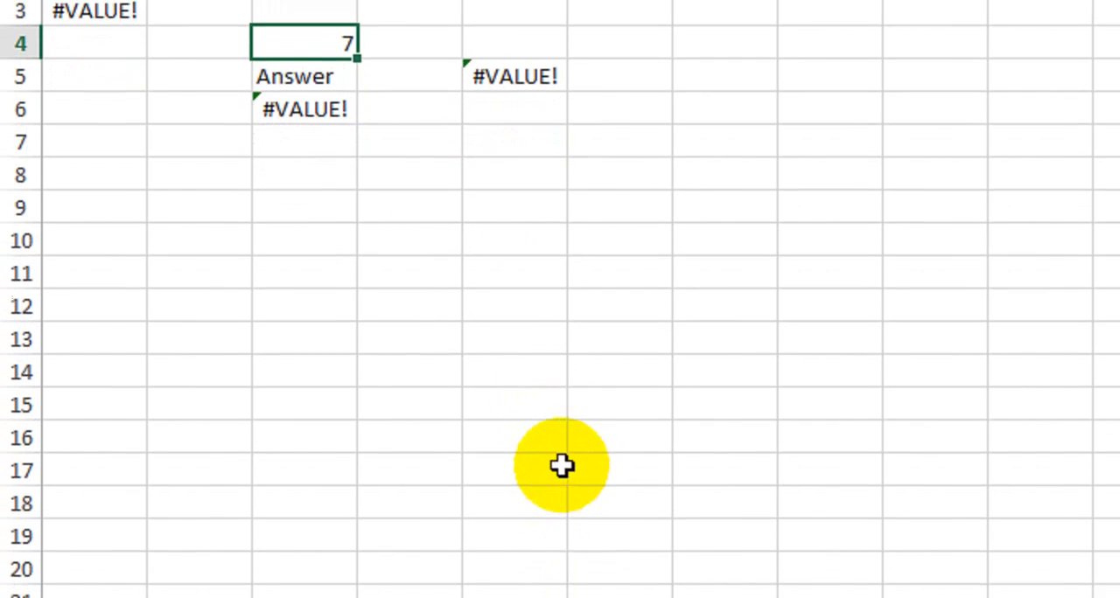
Open Sheet6 and enter the values 8, 6, 9, 3 and 7 in cells C10 to C14.
click(752, 538)
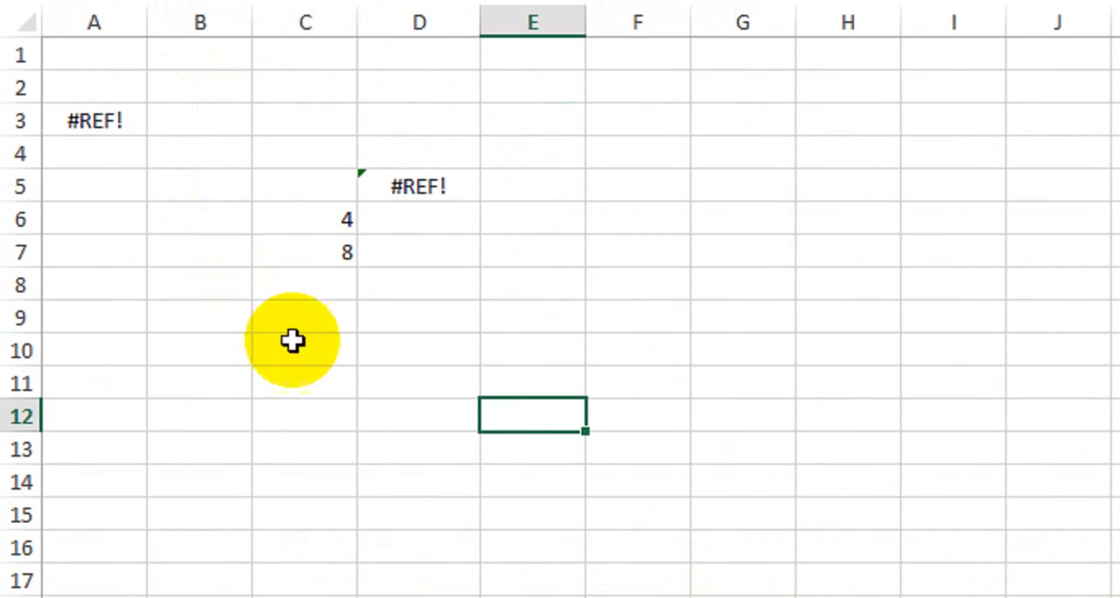
click(487, 345)
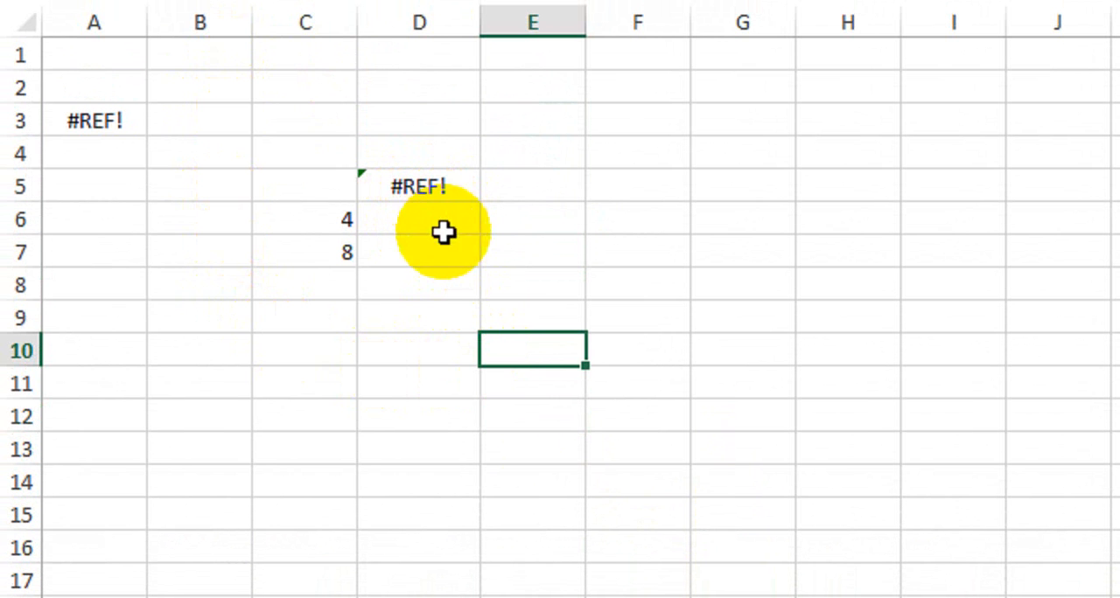
click(335, 358)
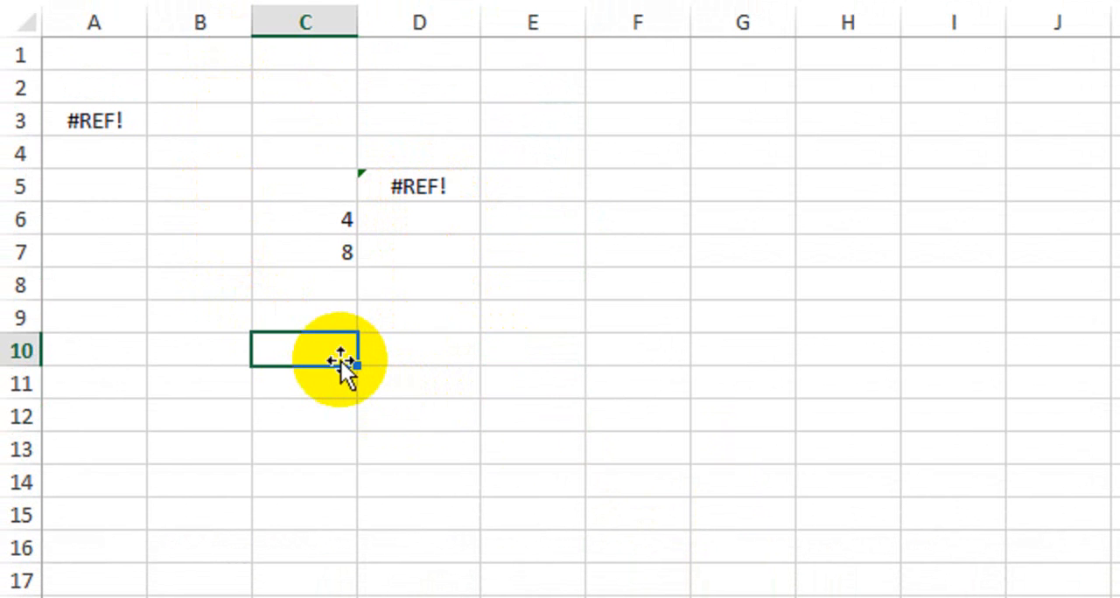
text(8)
key(Return)
text(6)
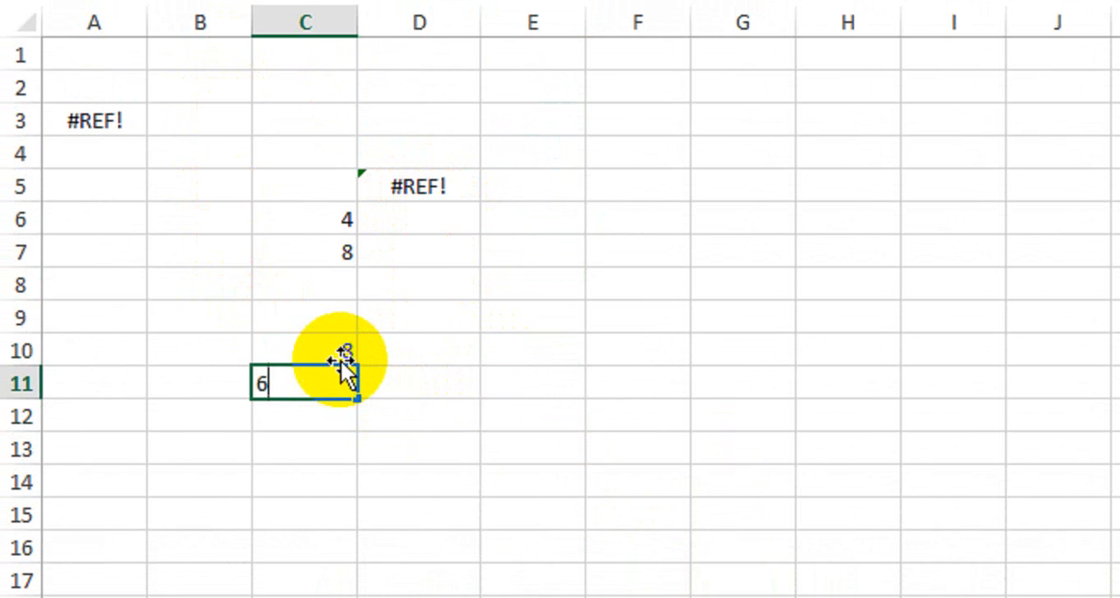
key(Return)
text(9)
key(Return)
text(3)
key(Return)
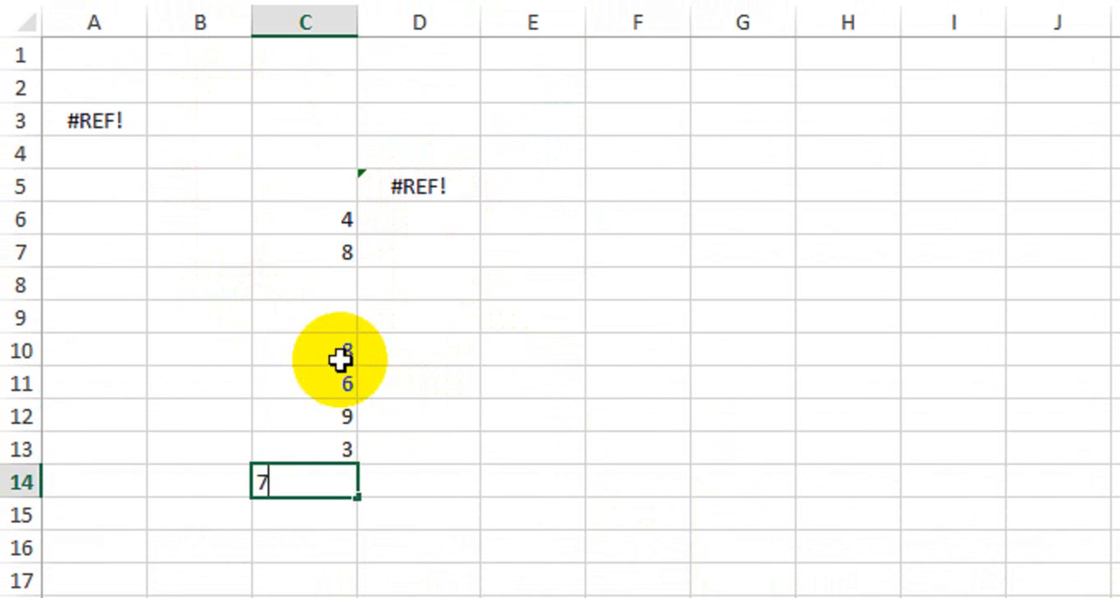
text(7)
key(Return)
drag(309, 350, 310, 469)
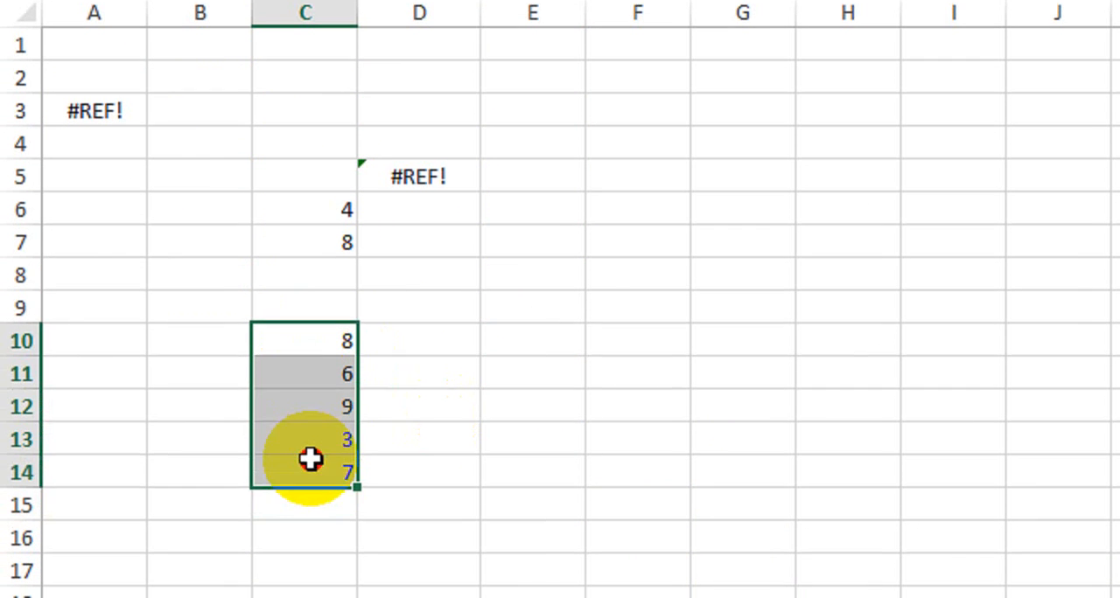
Enter the addition formula =C10+C11+C12+C13+C14 in cell E9.
click(550, 304)
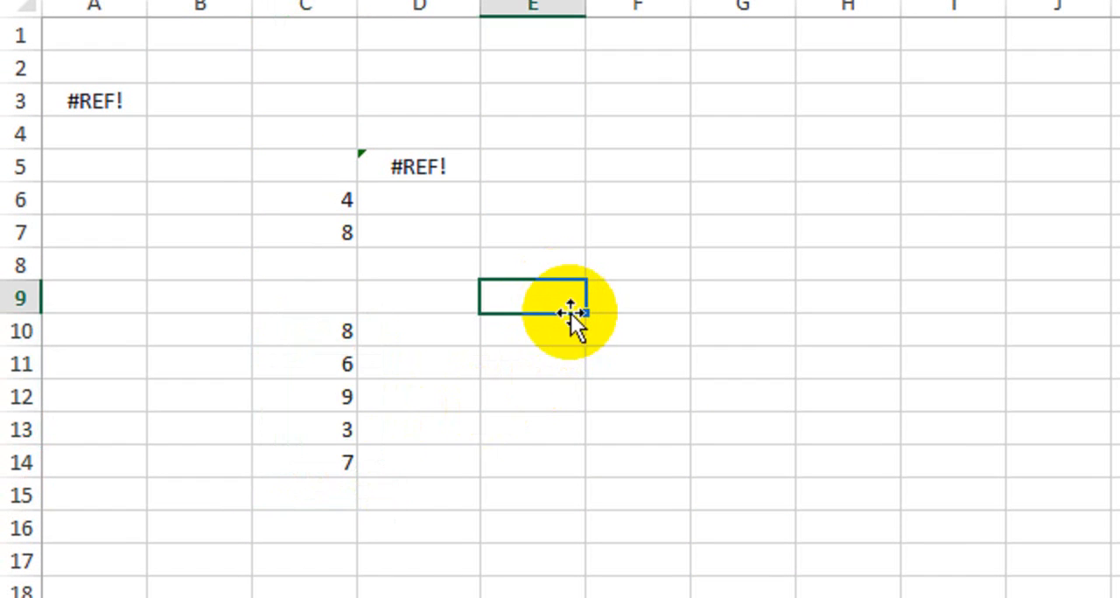
text(=)
click(307, 329)
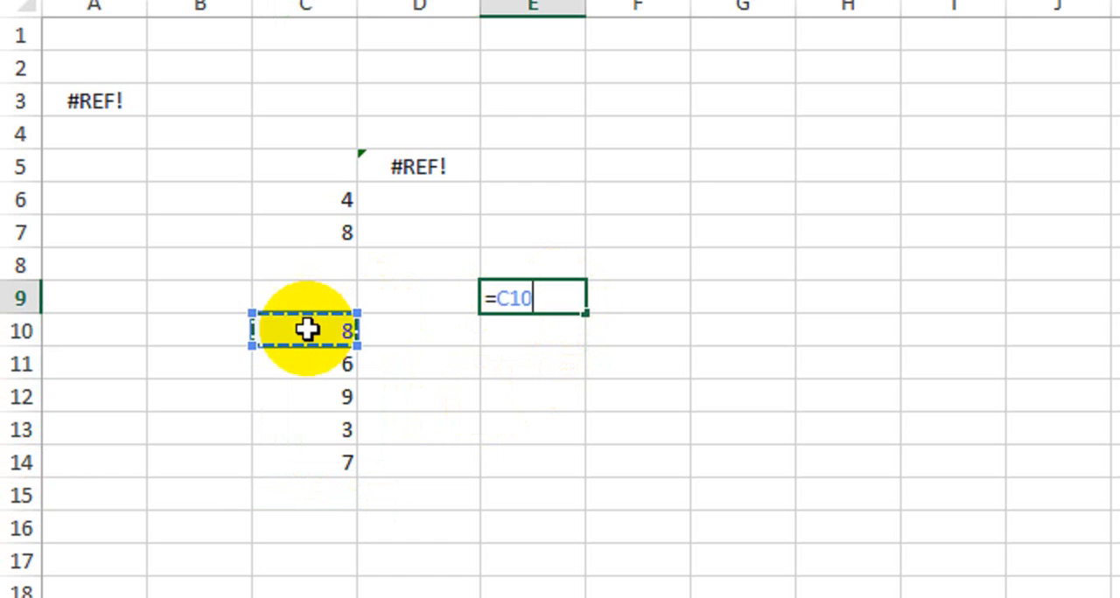
text(+)
click(296, 367)
text(+)
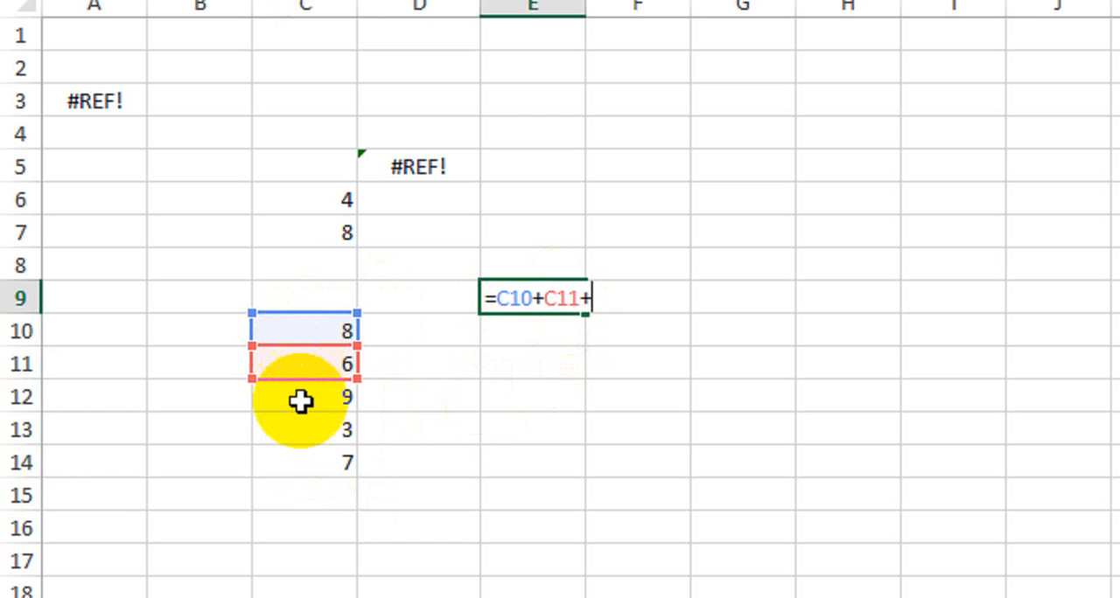
click(300, 401)
text(+)
click(300, 433)
text(+)
click(298, 463)
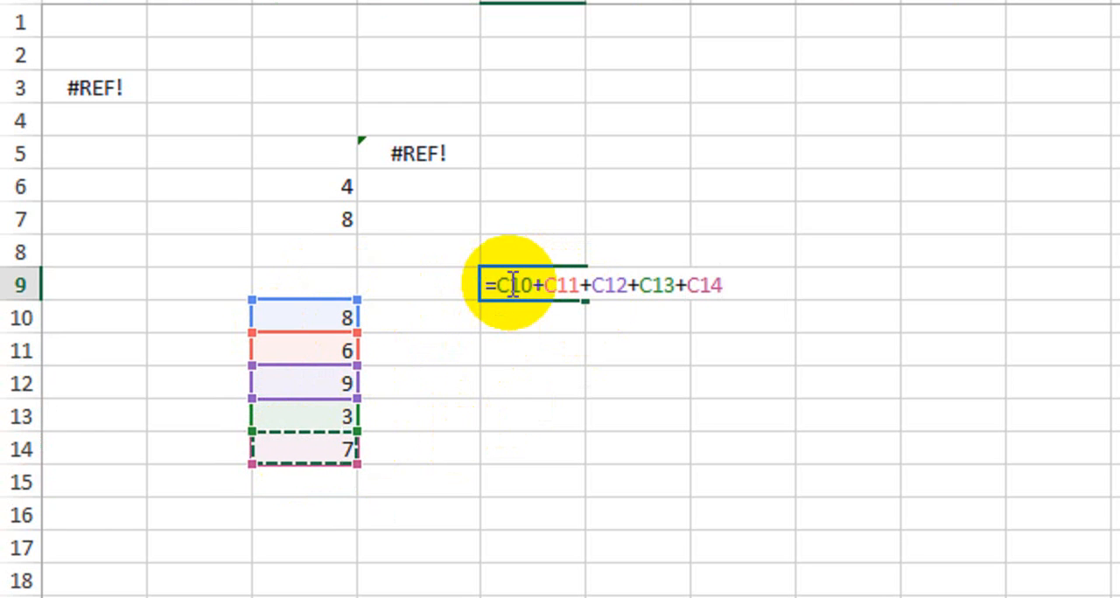
key(Return)
click(562, 289)
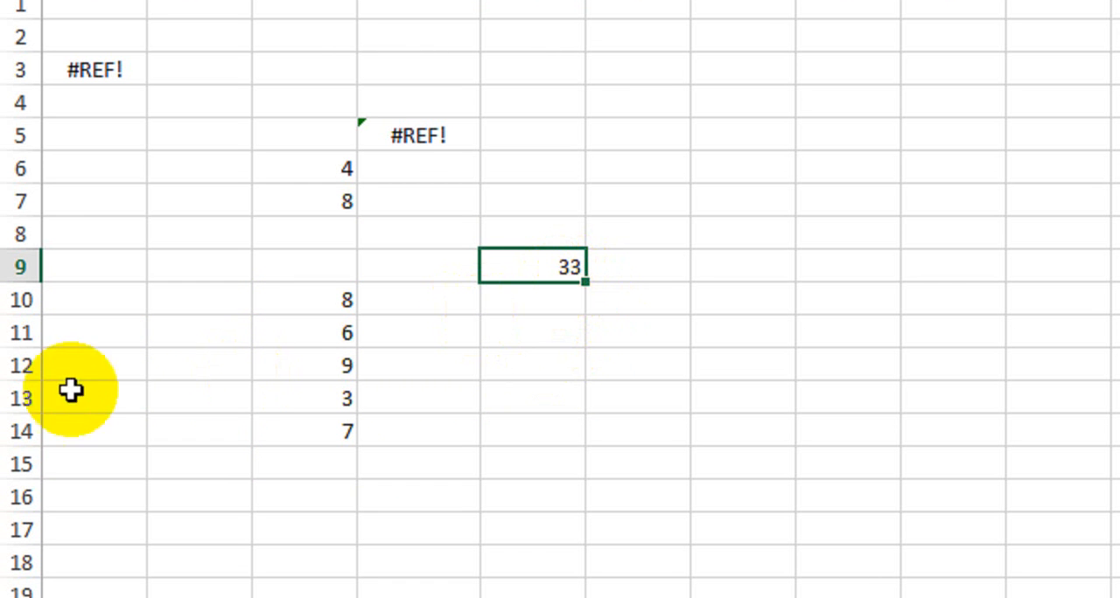
Delete the entire row 12 and open the formula in cell E9 to inspect its references.
click(14, 369)
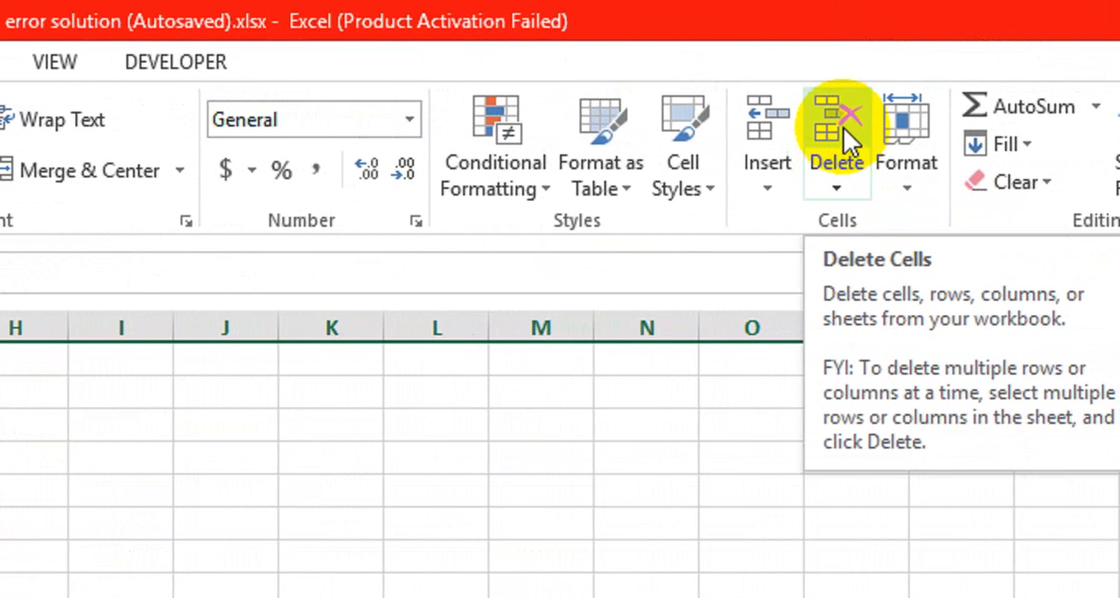
click(894, 132)
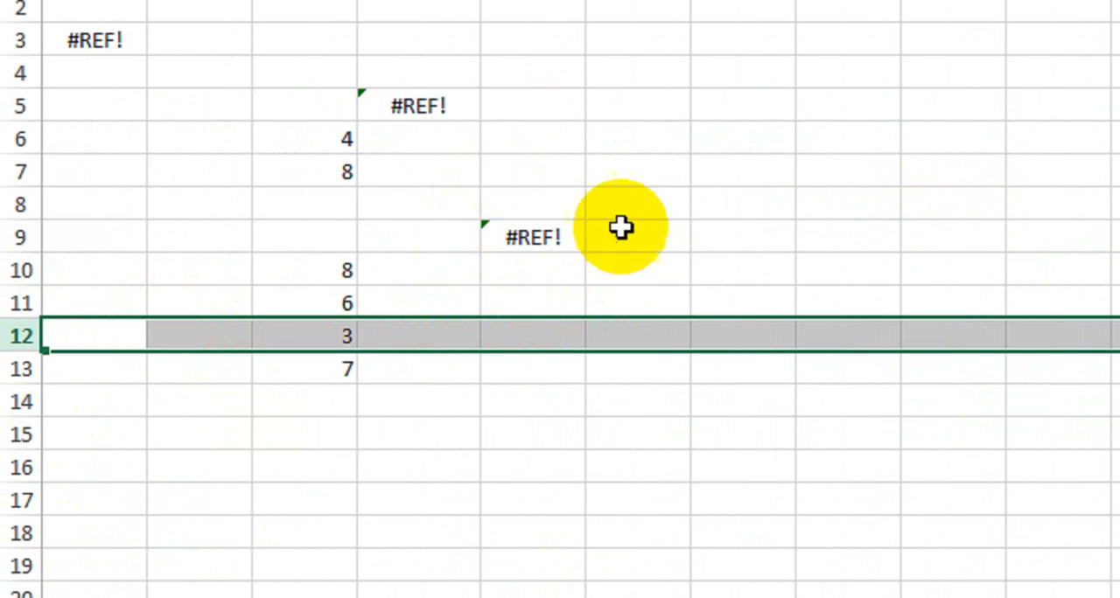
click(542, 236)
double_click(544, 238)
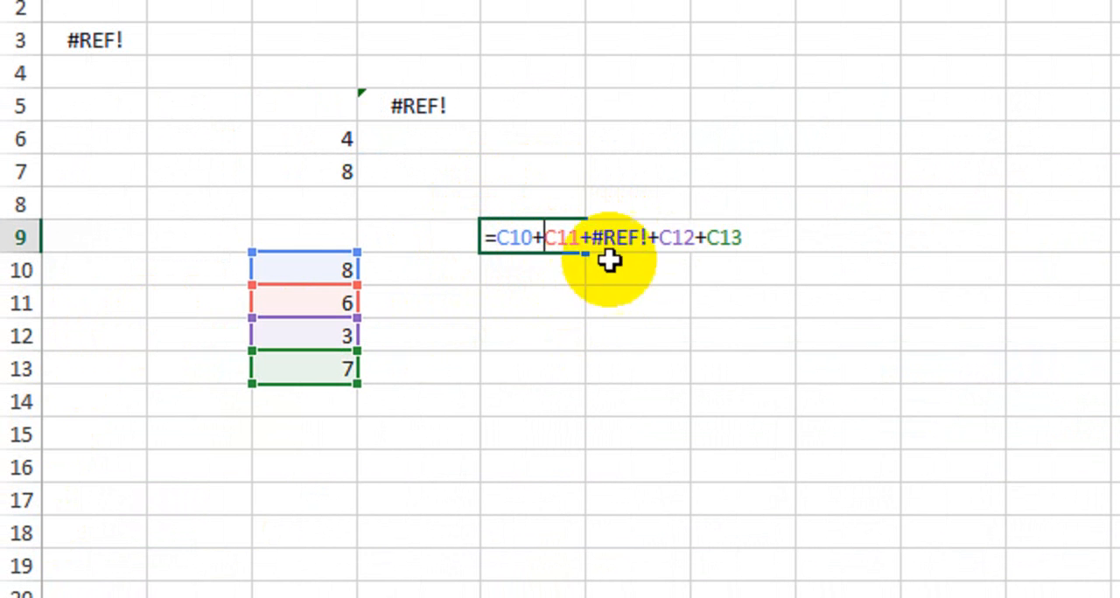
Highlight the #REF! term inside cell E9's addition formula and close the formula without changing it.
drag(648, 241, 605, 249)
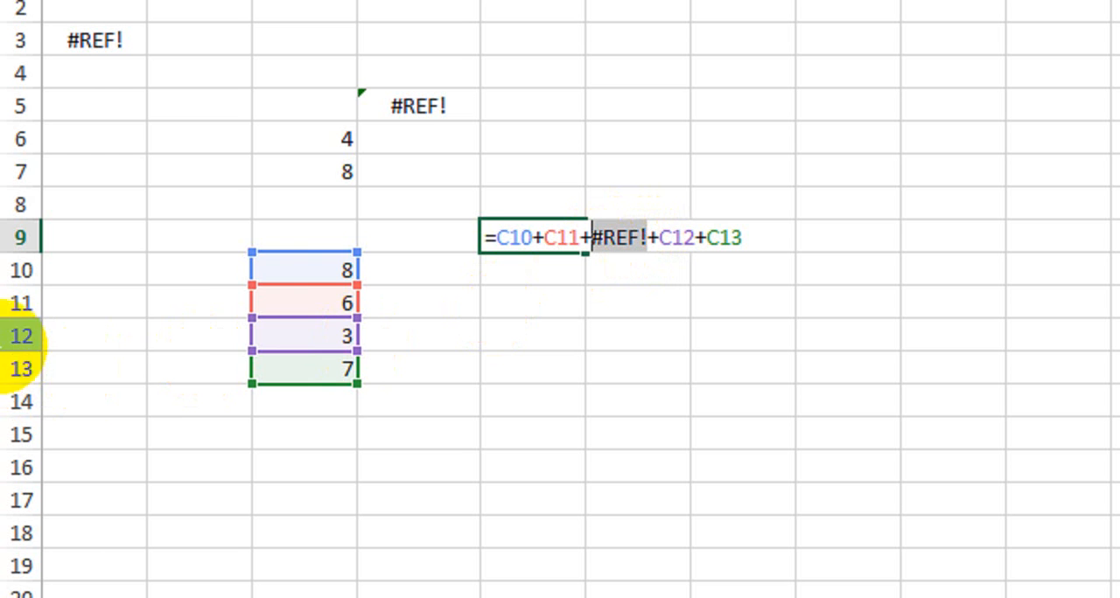
key(Return)
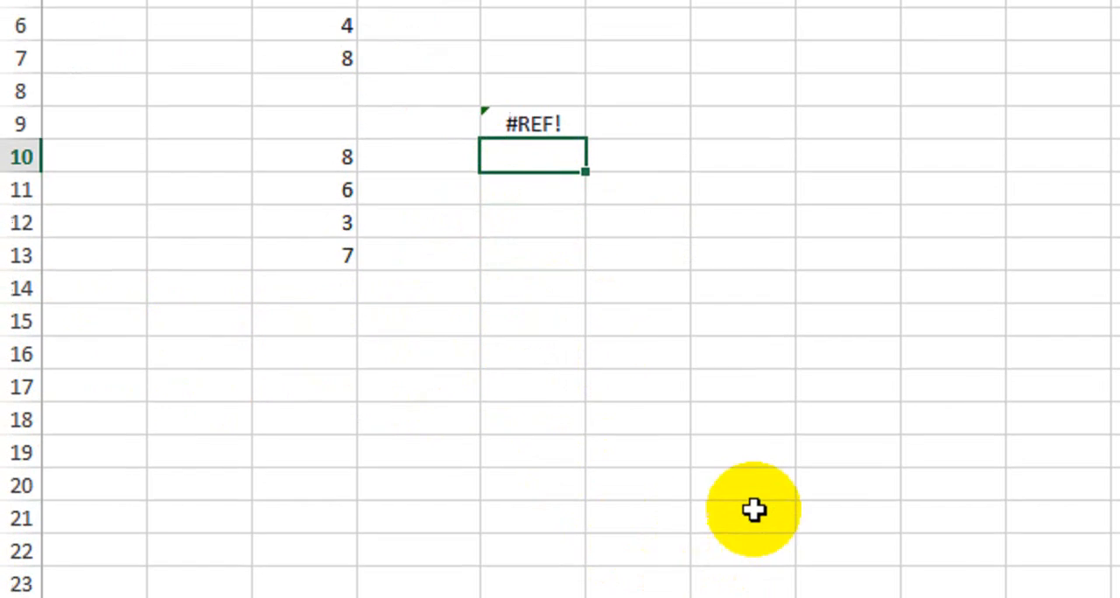
Open Sheet7 and enter the values 4 and 2 in cells C14 and C15.
click(845, 540)
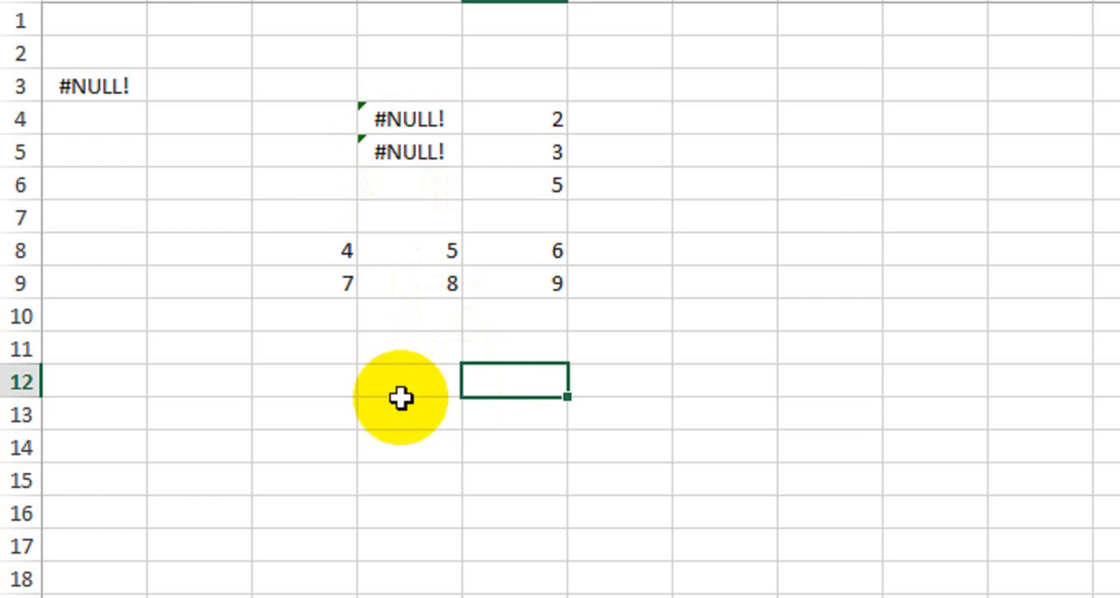
click(307, 432)
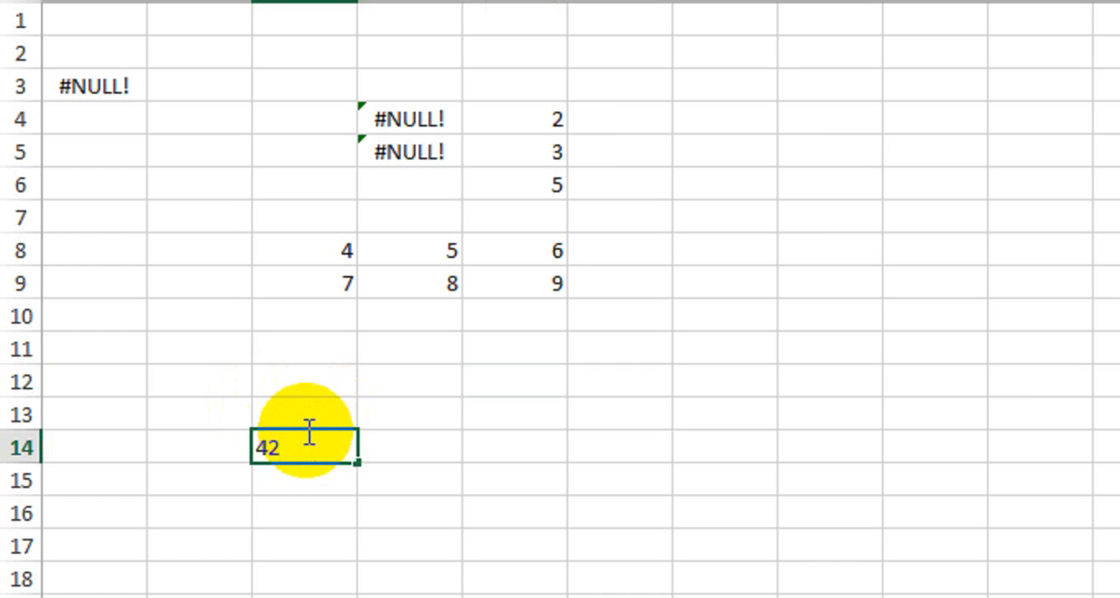
text(4)
key(Return)
text(2)
key(Return)
Enter 8 and 9 in cells D14 and E14, and 5 and 4 in cells D15 and E15.
key(Right)
key(Up)
key(Up)
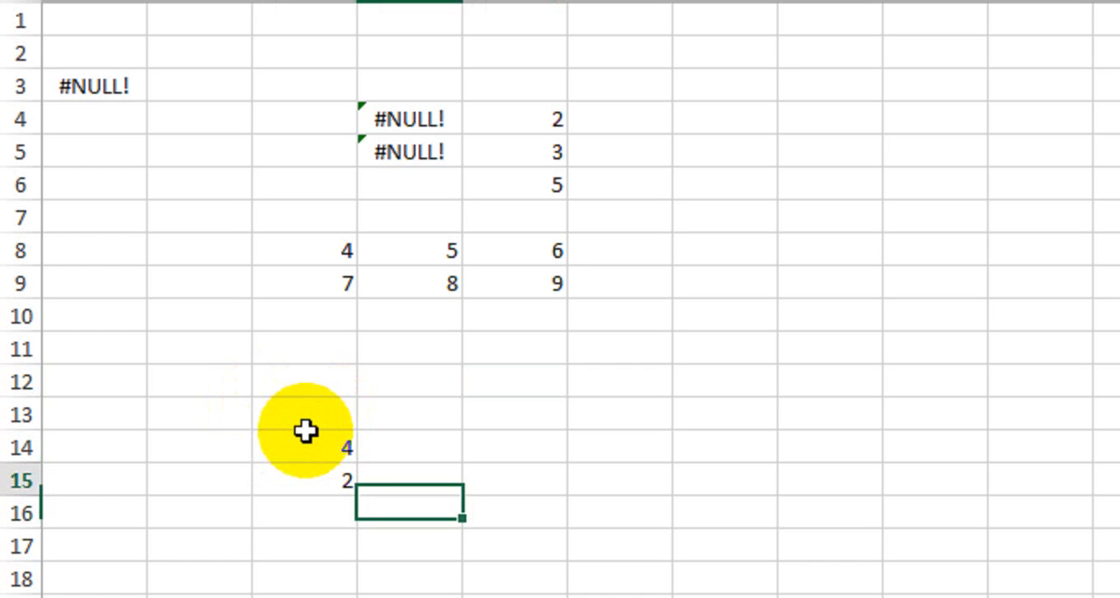
key(Right)
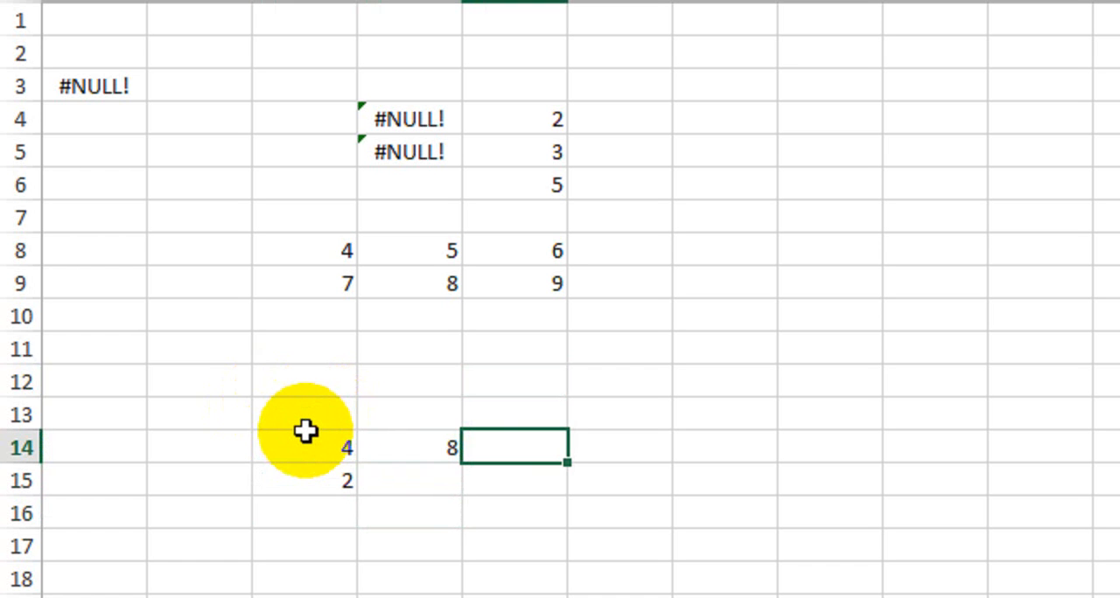
key(Return)
key(Left)
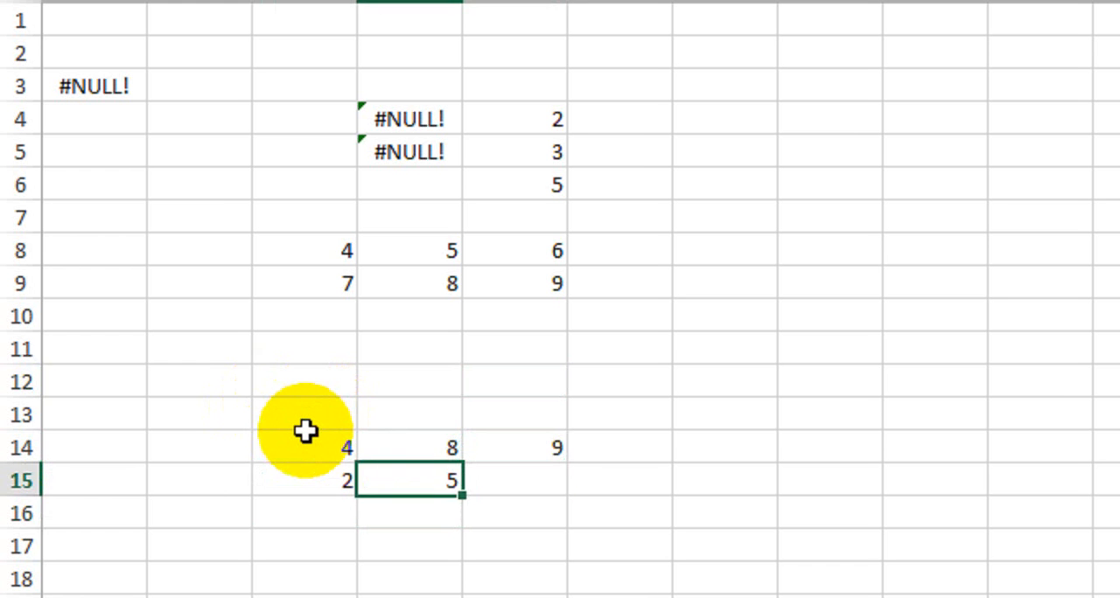
key(Tab)
text(4)
key(Return)
scroll(300, 422, down, 1)
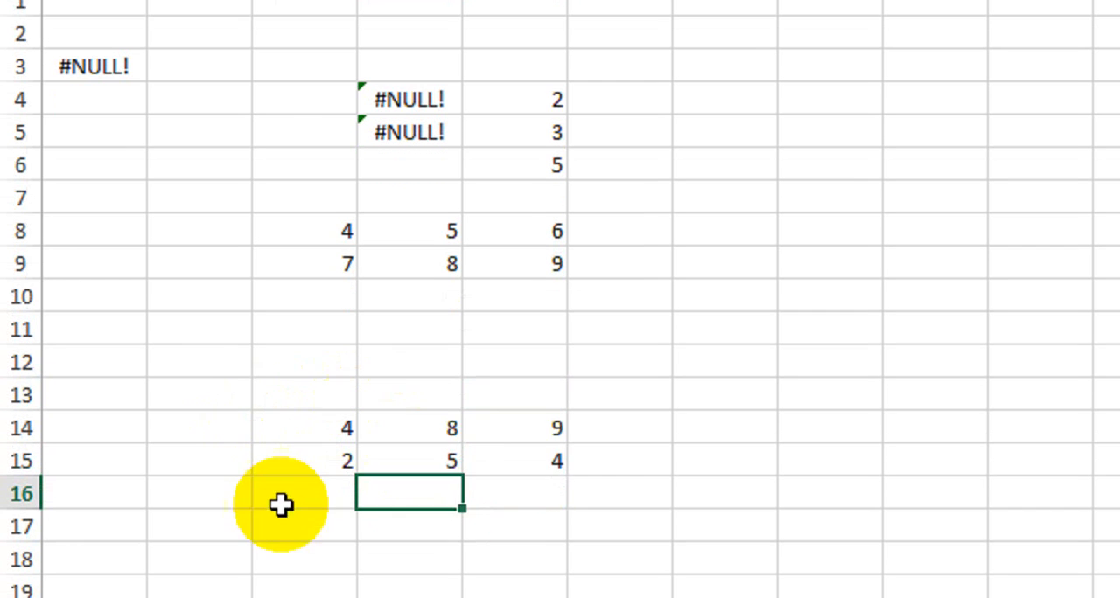
Enter the formula =SUM(C14:E14,C15:E15) in cell D12.
click(397, 348)
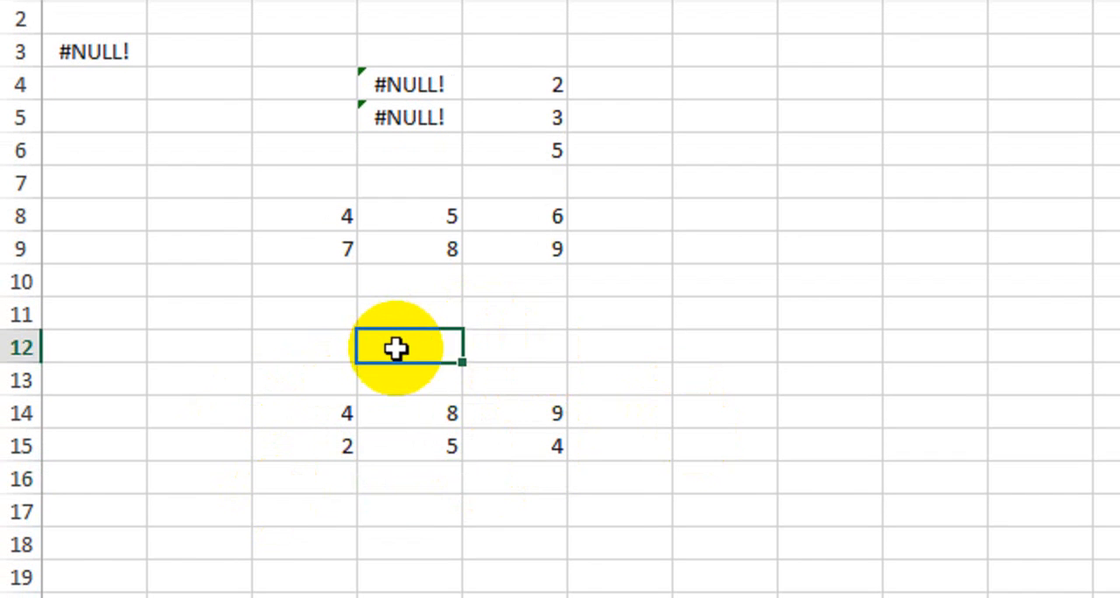
text(=sum)
key(Tab)
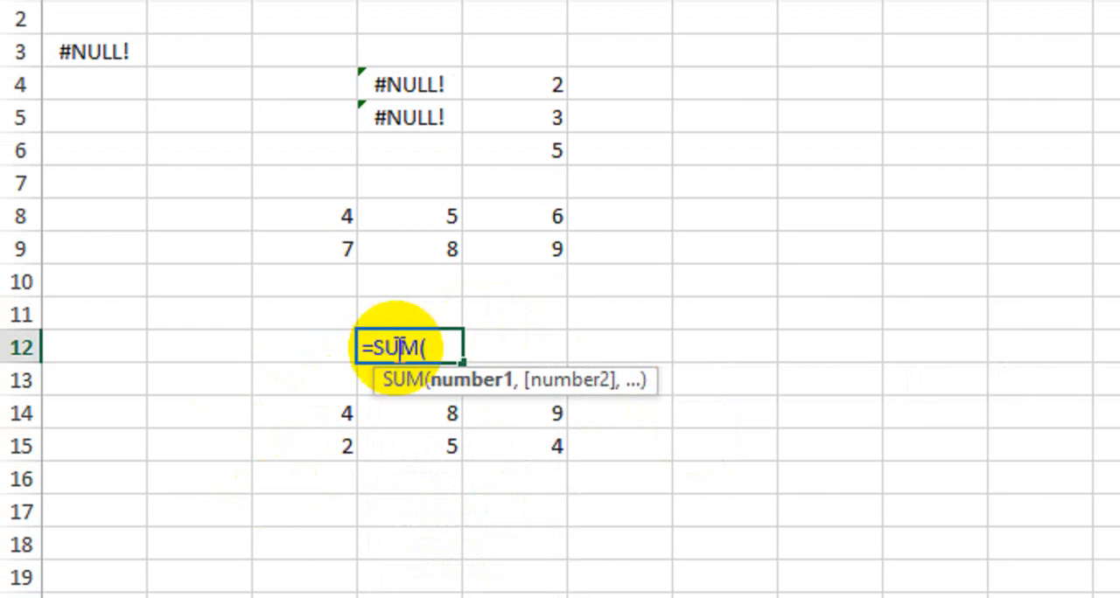
drag(345, 420, 548, 417)
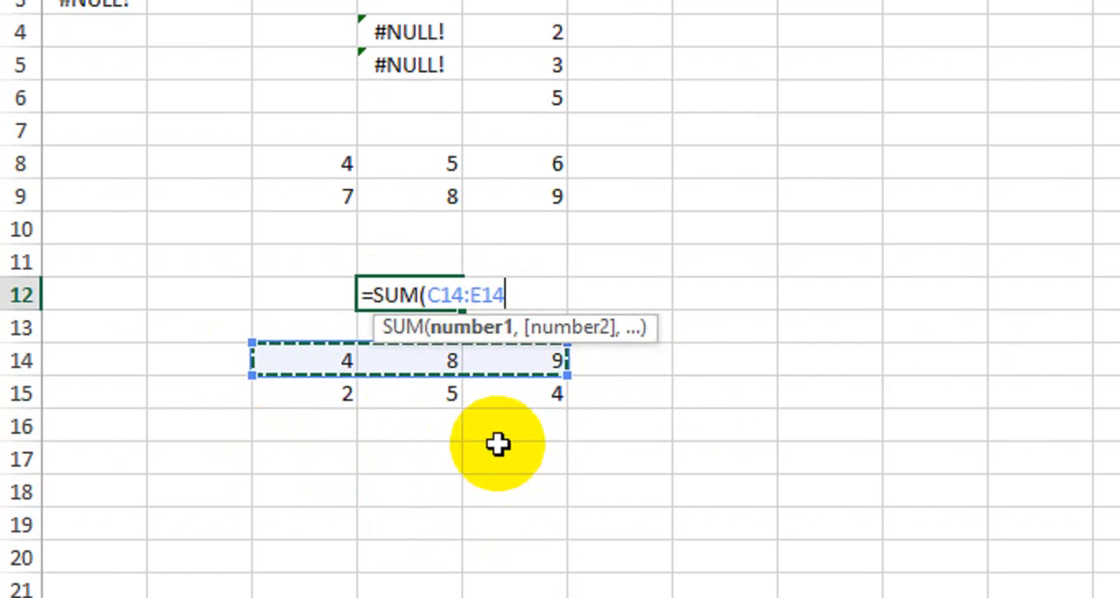
text(,)
drag(343, 397, 526, 402)
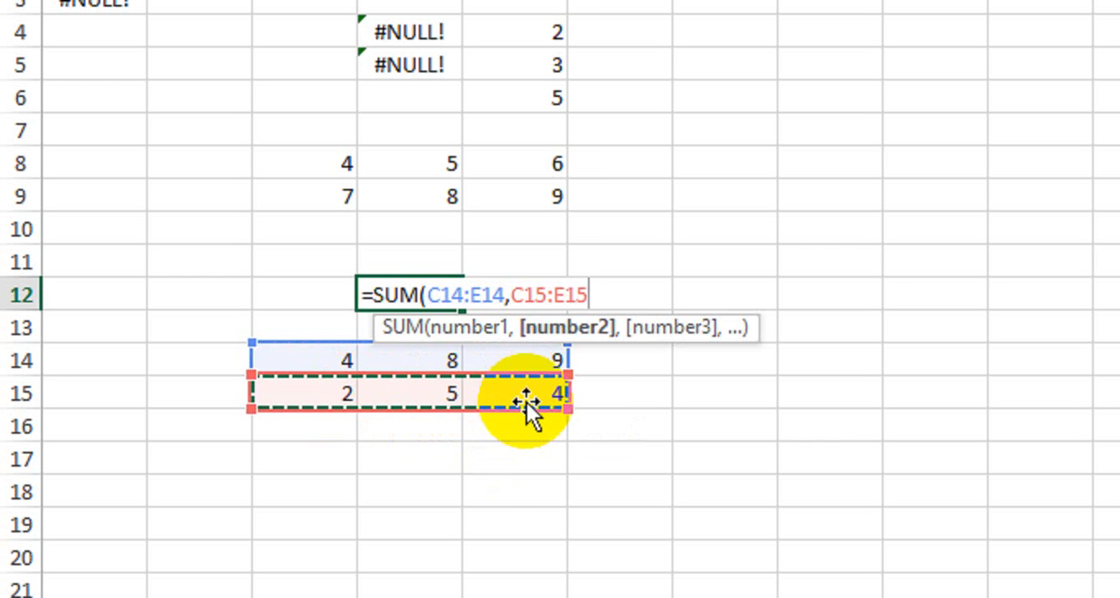
text())
key(Return)
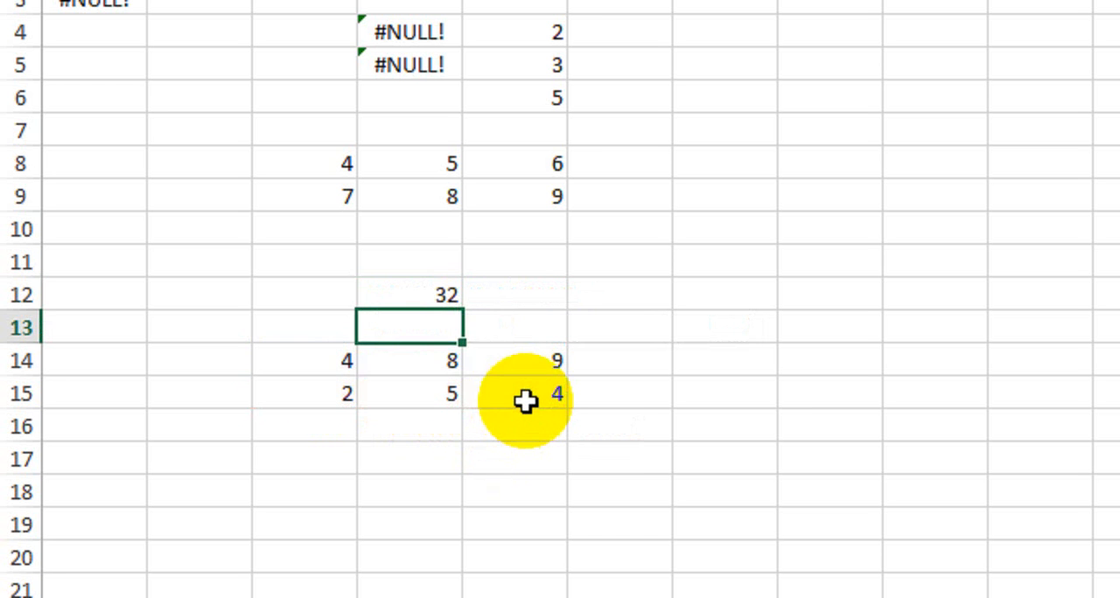
Replace the comma in cell D12's formula with a space, making it =SUM(C14:E14 C15:E15).
double_click(421, 292)
click(513, 293)
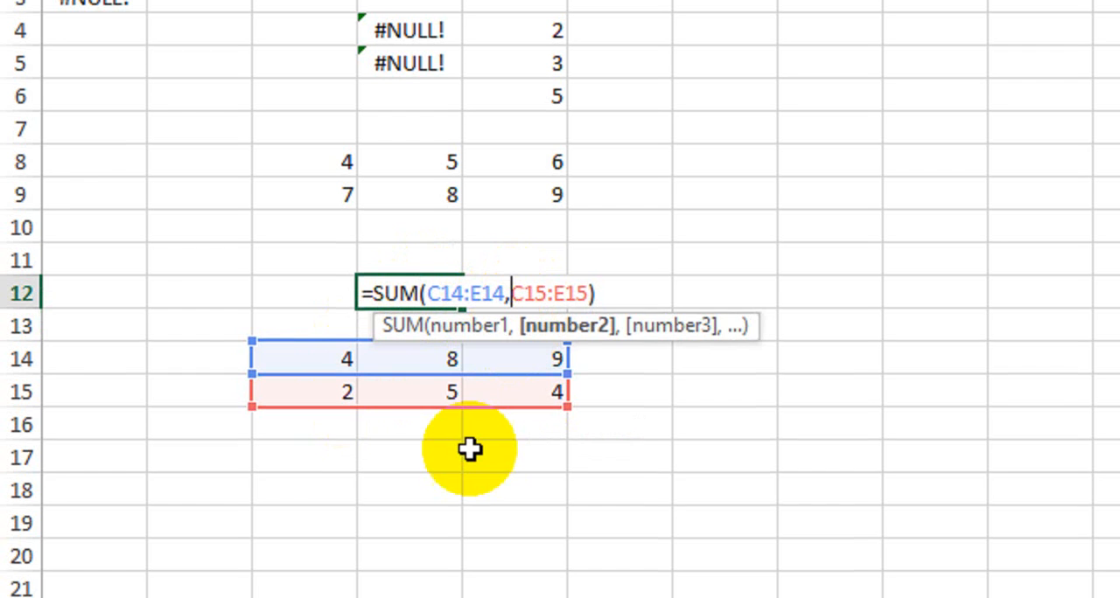
key(BackSpace)
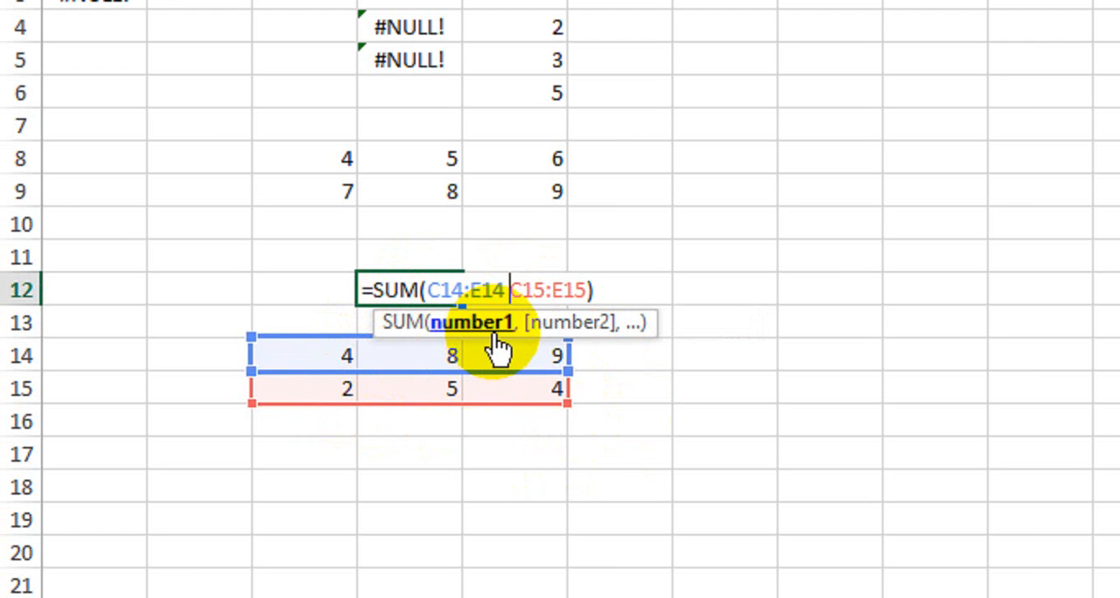
key(Return)
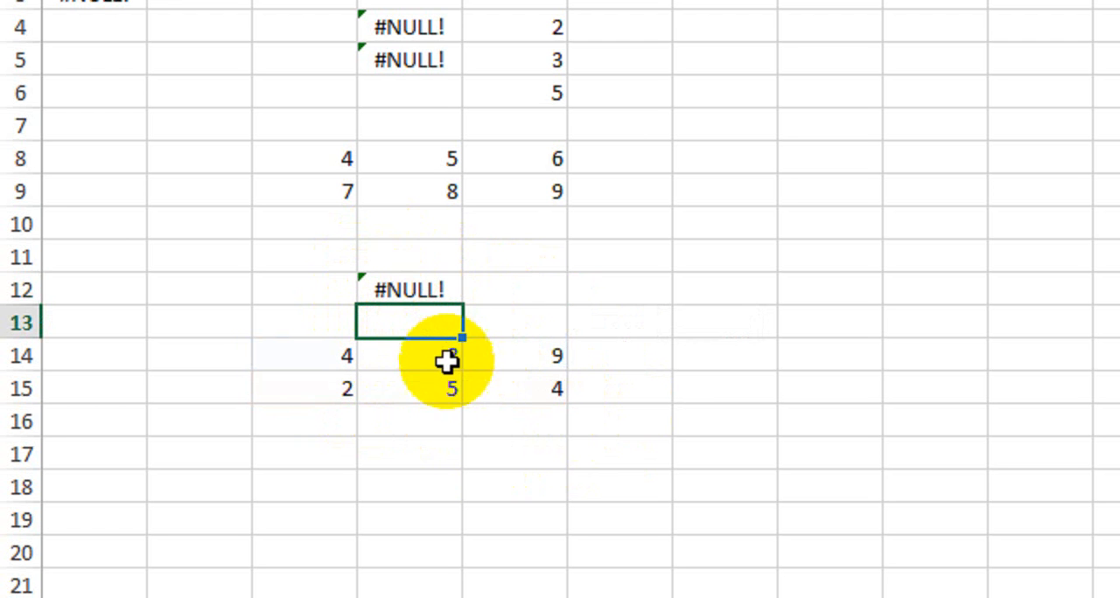
click(412, 286)
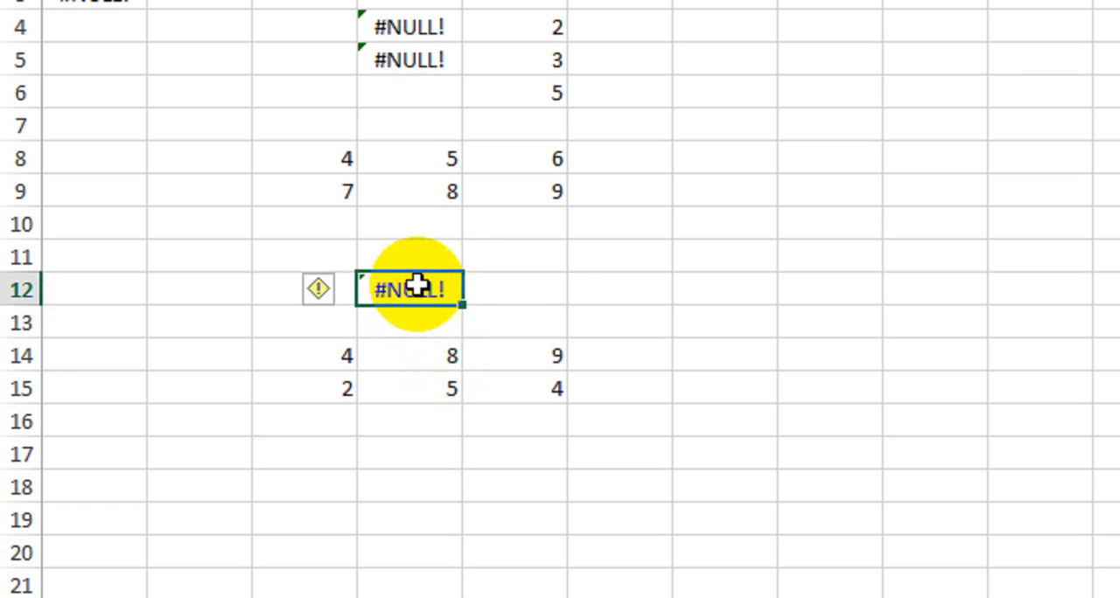
Enter the values 5, 7 and 9 in cells G10 to G12.
click(729, 226)
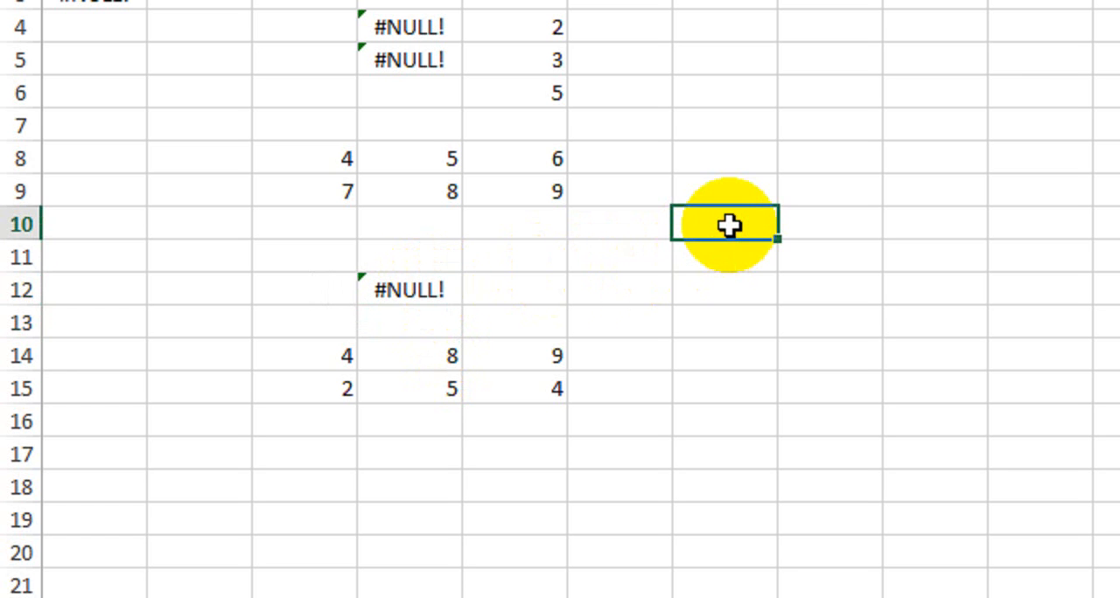
text(5)
key(Return)
text(7)
key(Return)
text(9)
key(Return)
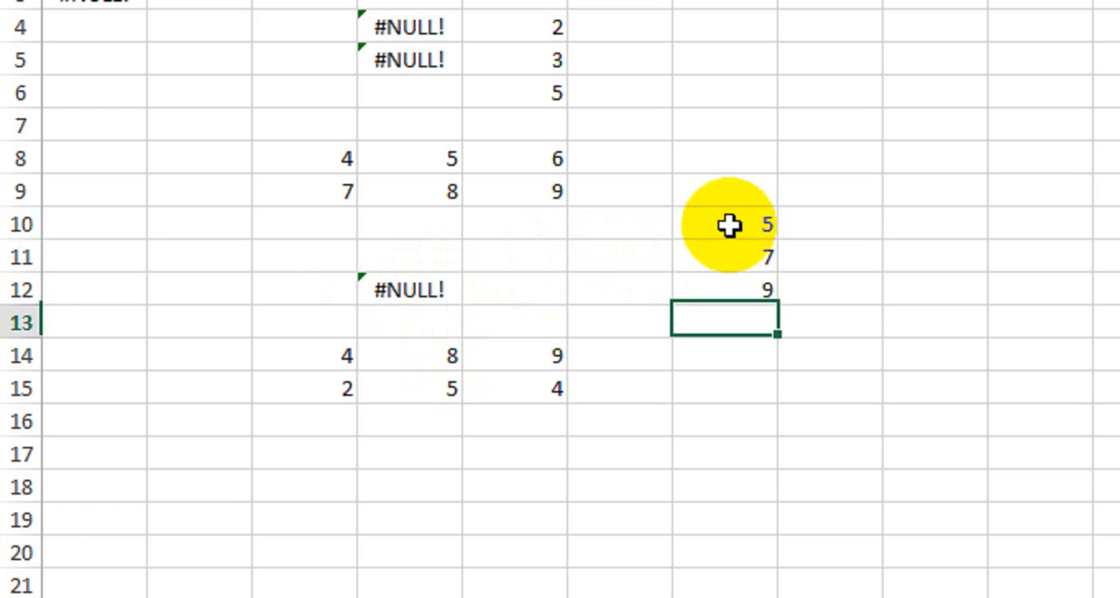
Enter the formula =SUM(G10,G11 G12) in cell F12, with a space instead of the second comma.
click(554, 261)
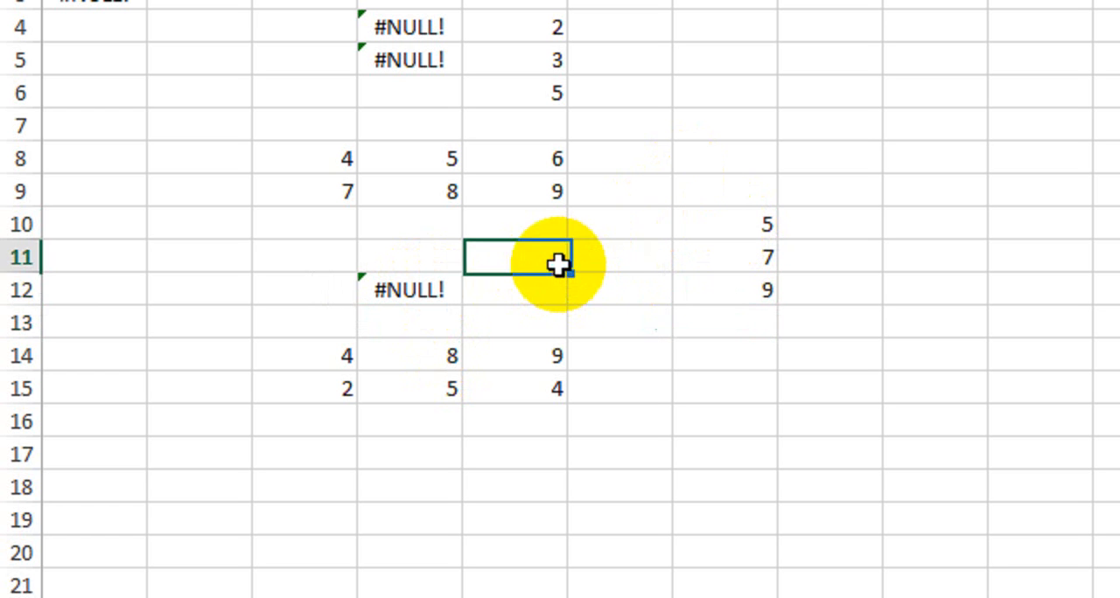
click(586, 285)
text(=sum)
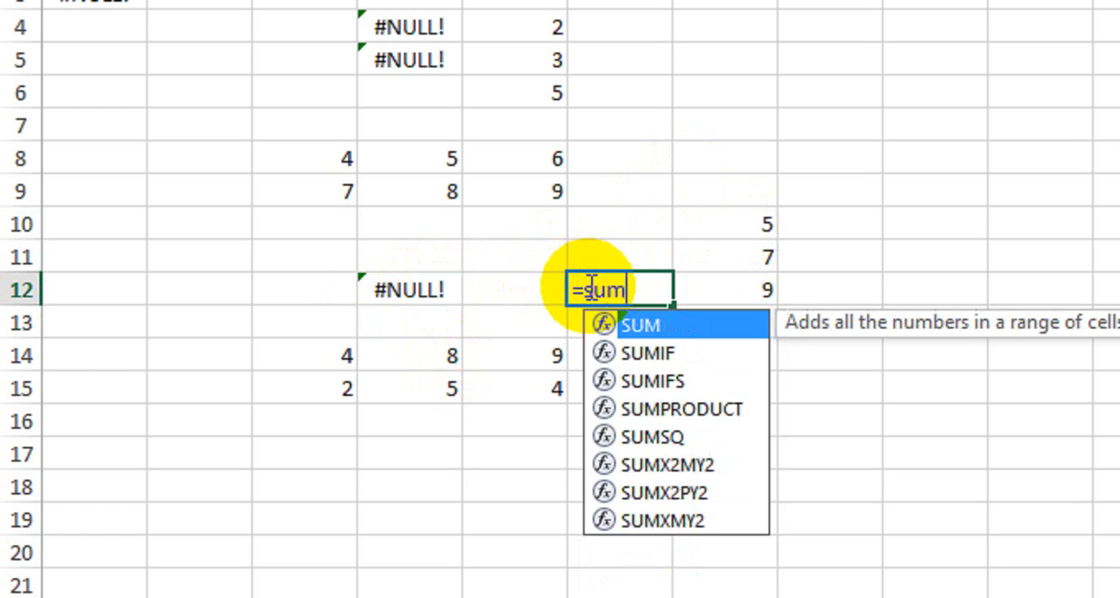
key(Tab)
click(723, 228)
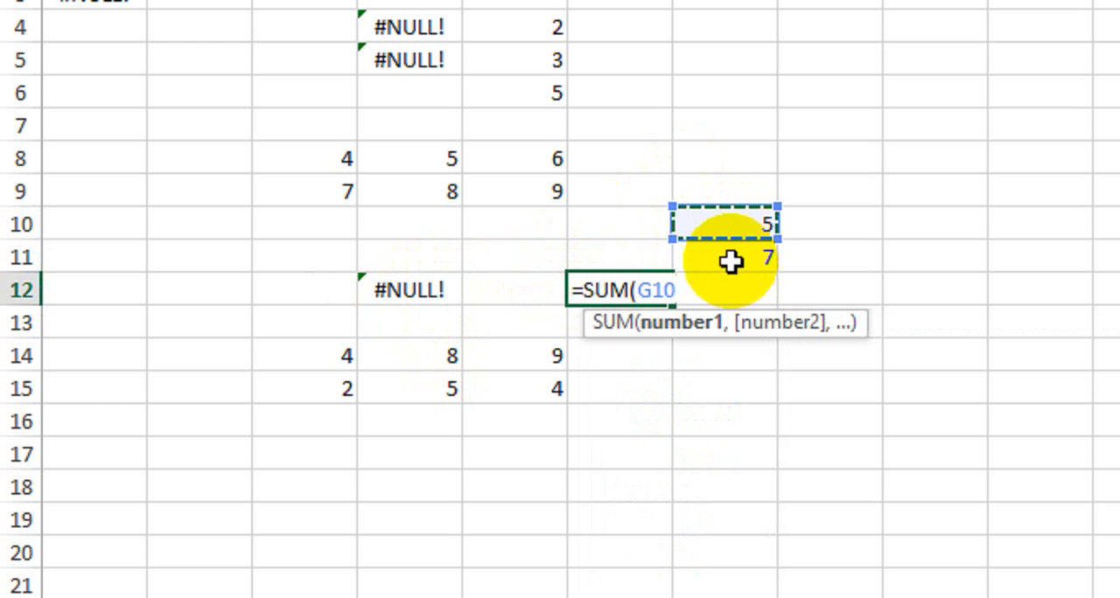
text(,)
click(742, 252)
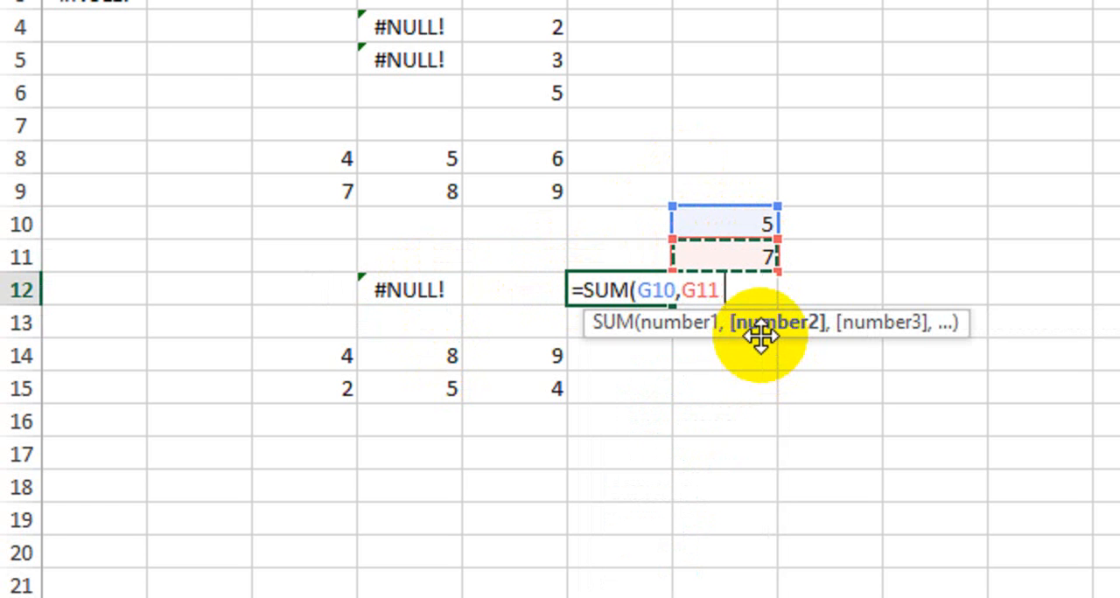
click(796, 293)
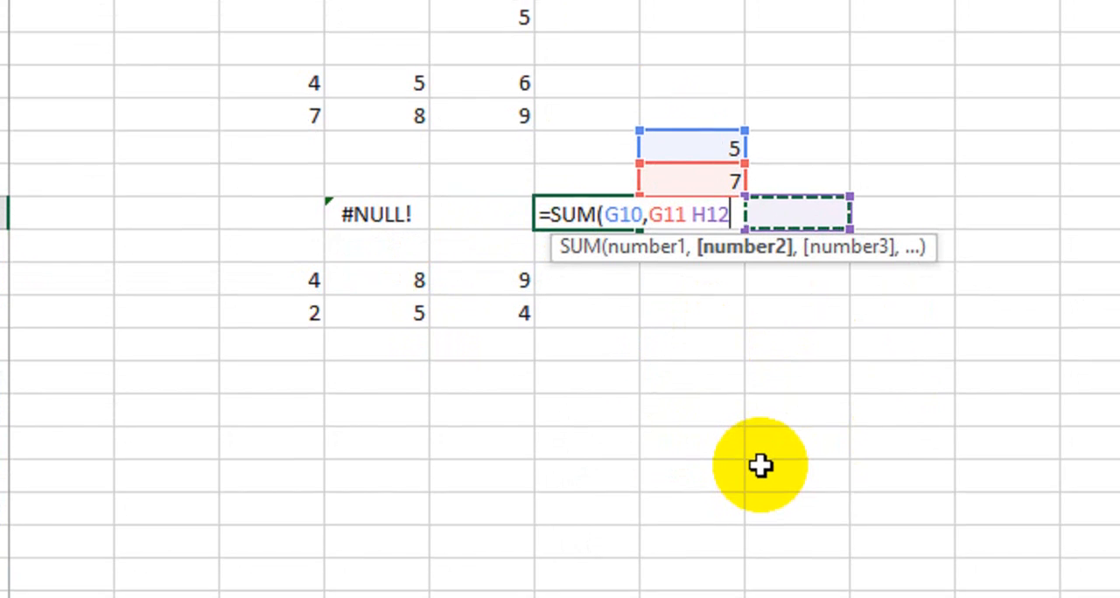
key(Left)
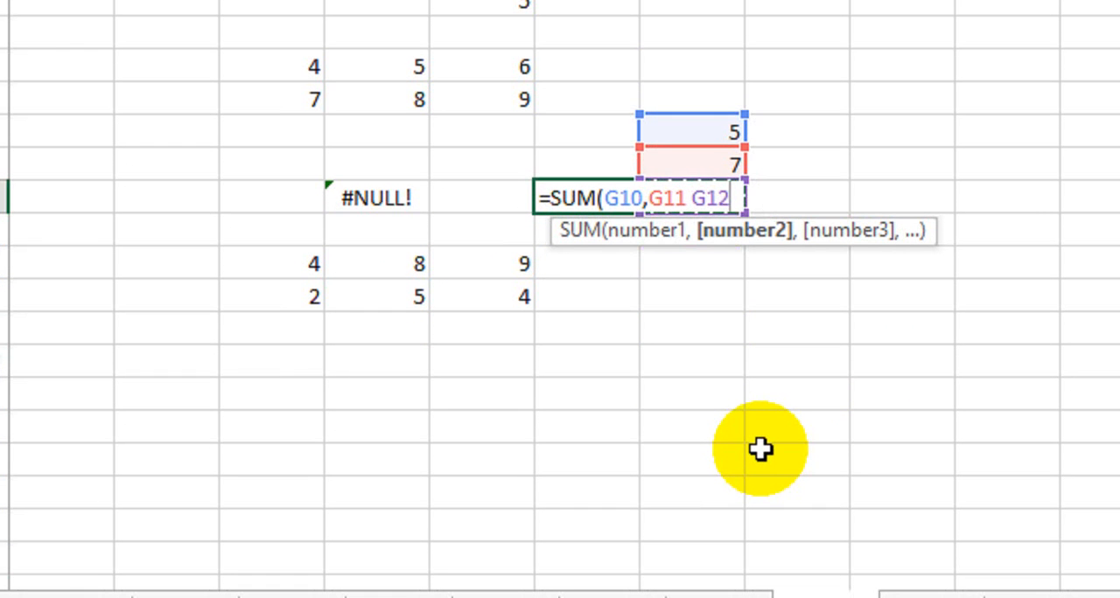
text())
key(Return)
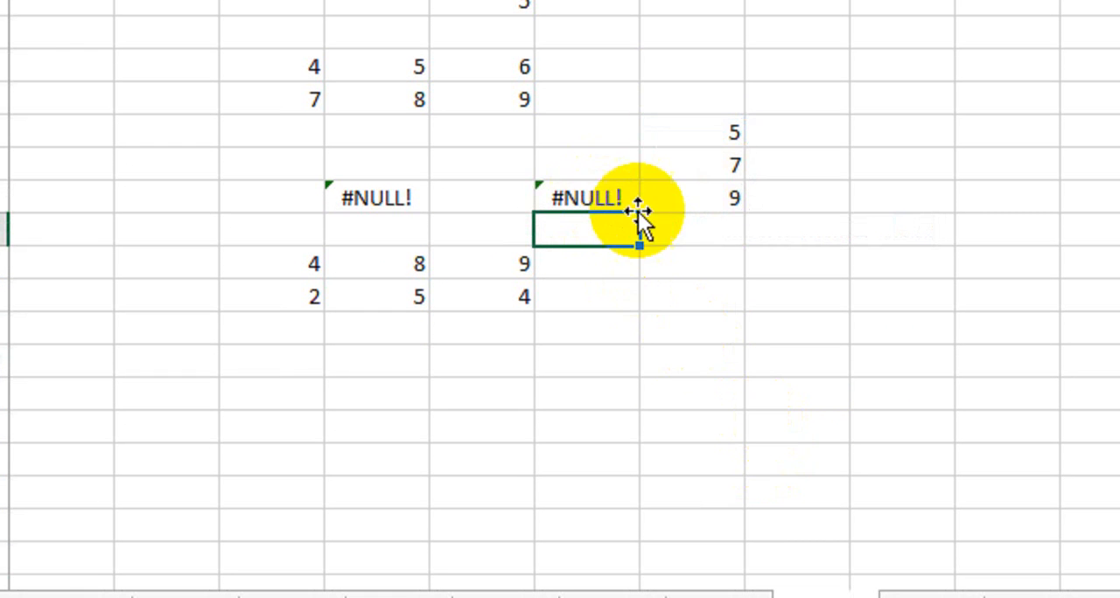
Correct cell F12's formula to =SUM(G10,G11,G12) and compare it with the #NULL! cell D12.
double_click(605, 200)
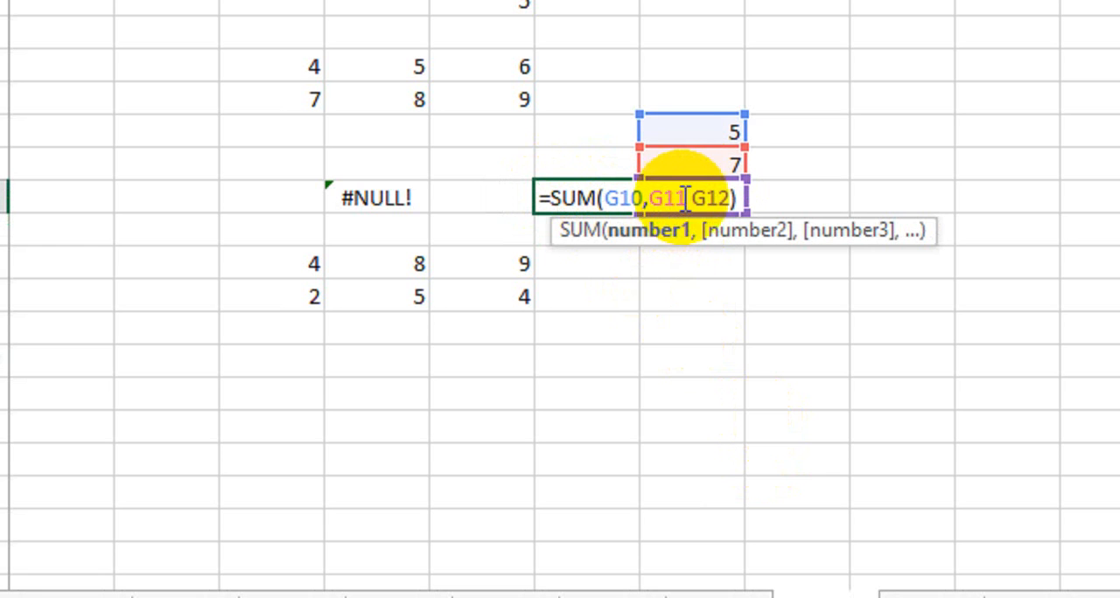
click(686, 198)
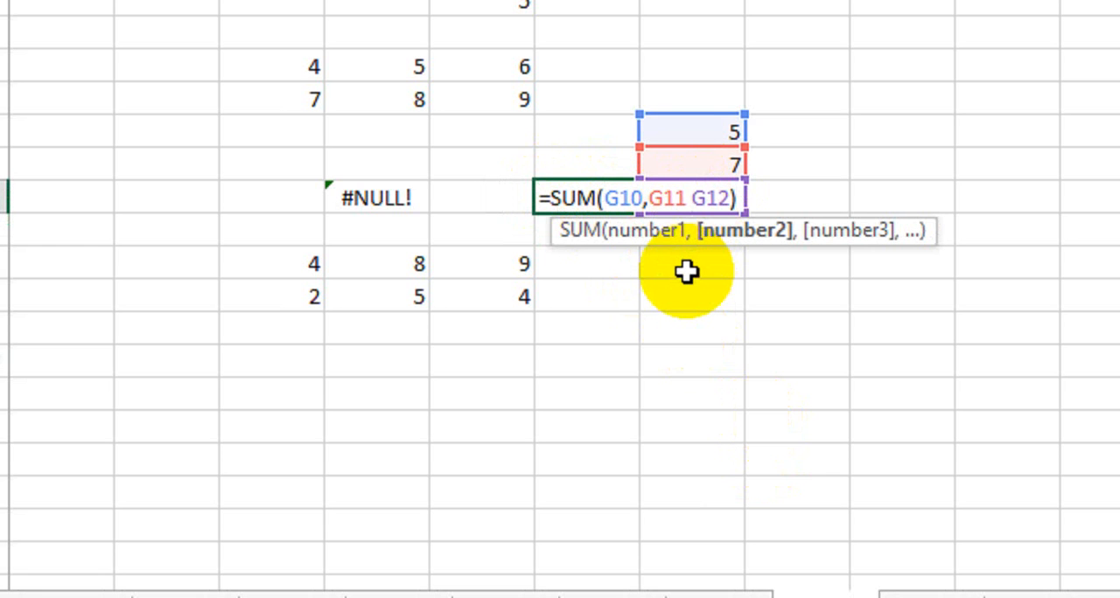
key(BackSpace)
text(,)
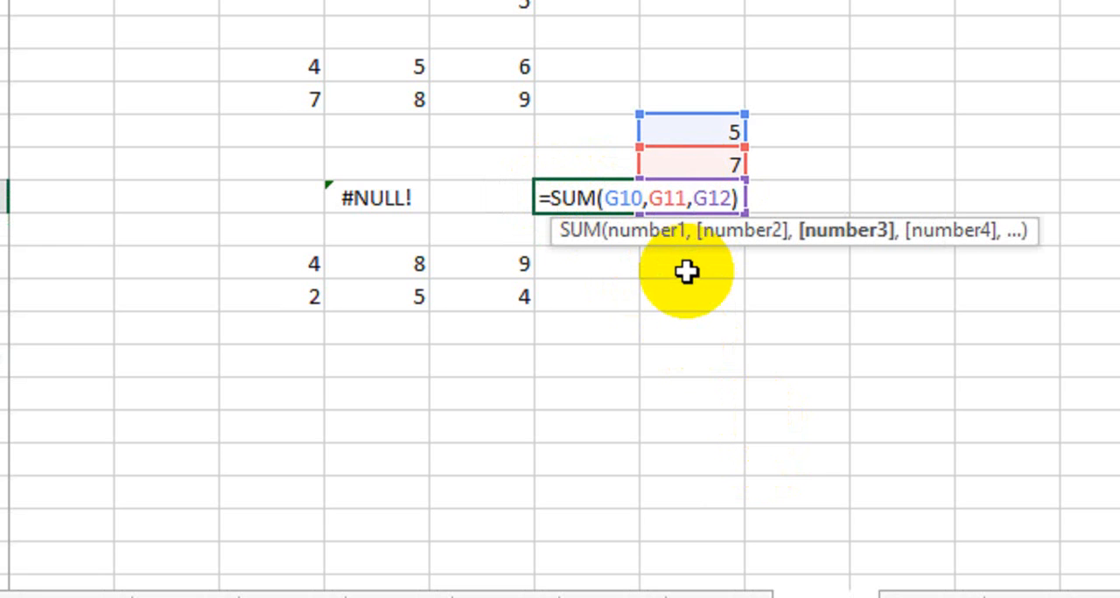
key(Return)
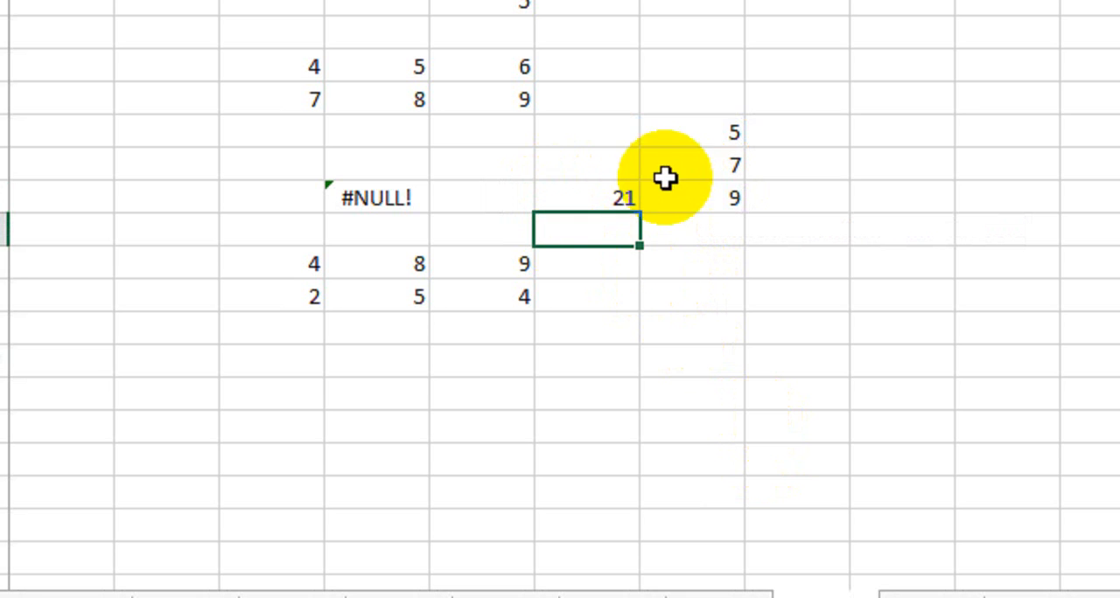
click(371, 199)
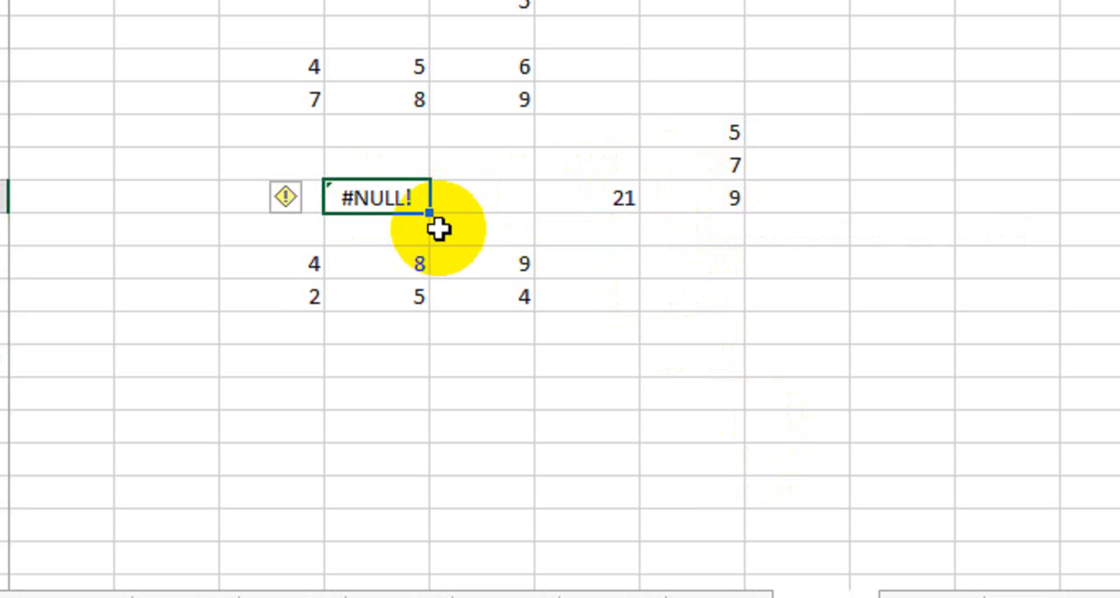
click(476, 185)
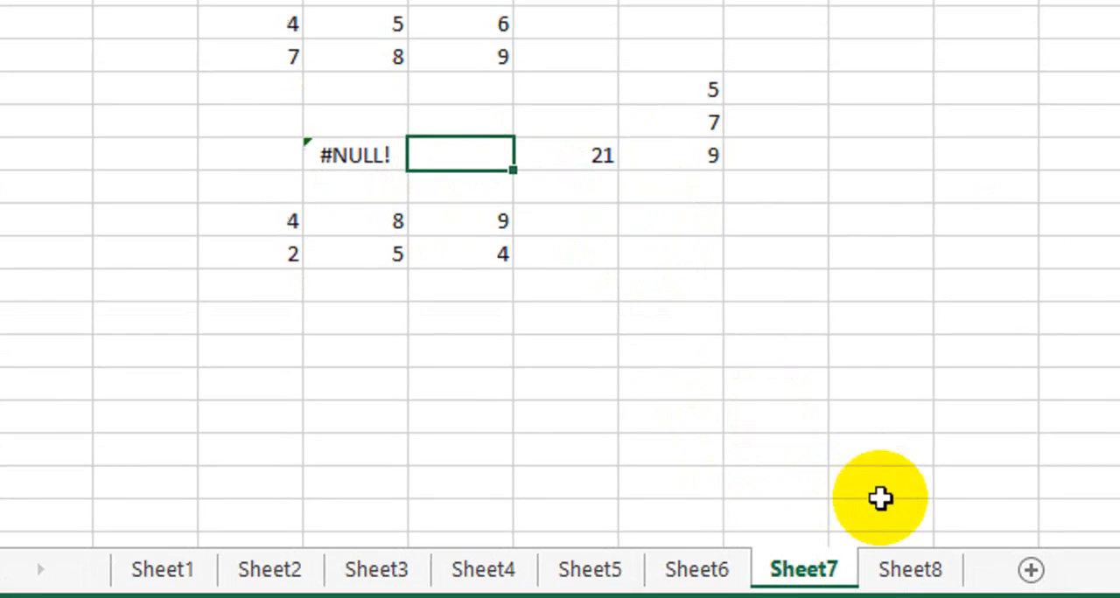
Open Sheet8, widen column C until the full date in cell C4 fits, and undo the widening.
click(862, 551)
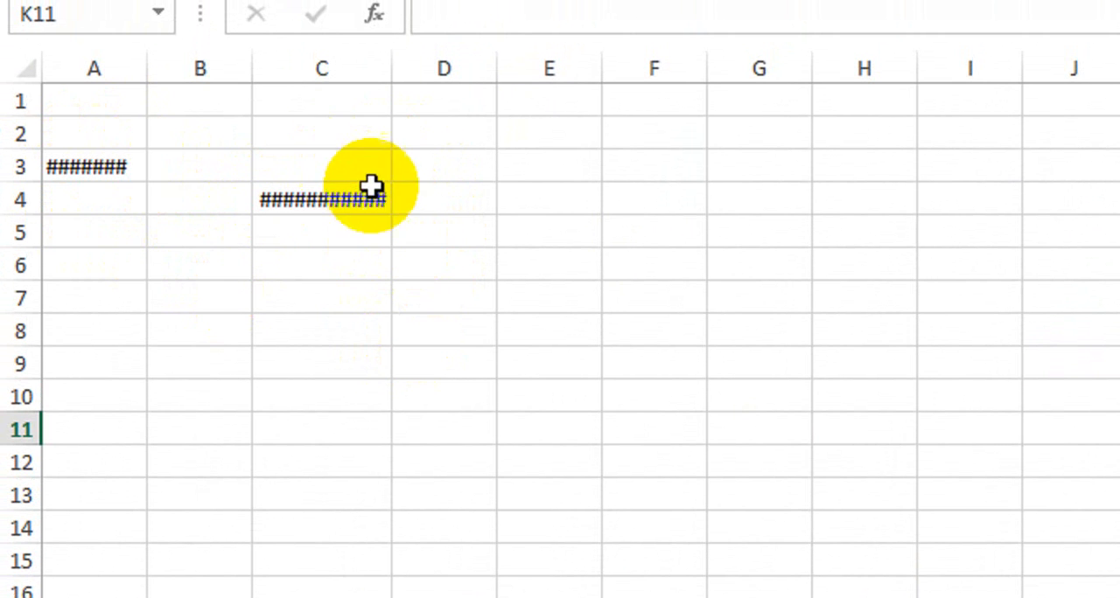
drag(392, 70, 479, 70)
drag(480, 150, 586, 150)
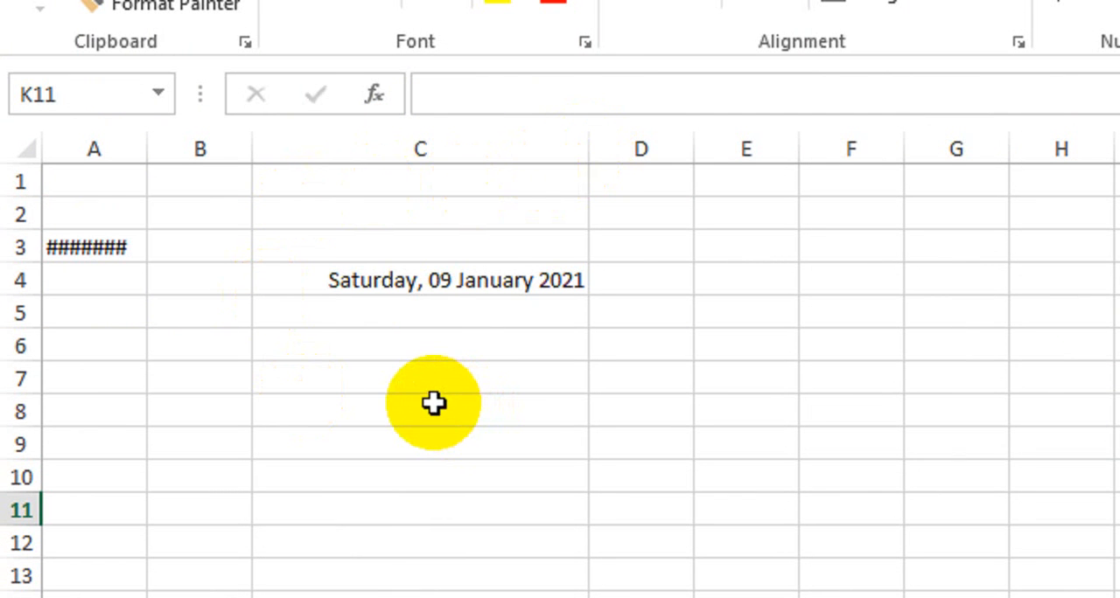
key(ctrl+z)
key(ctrl+z)
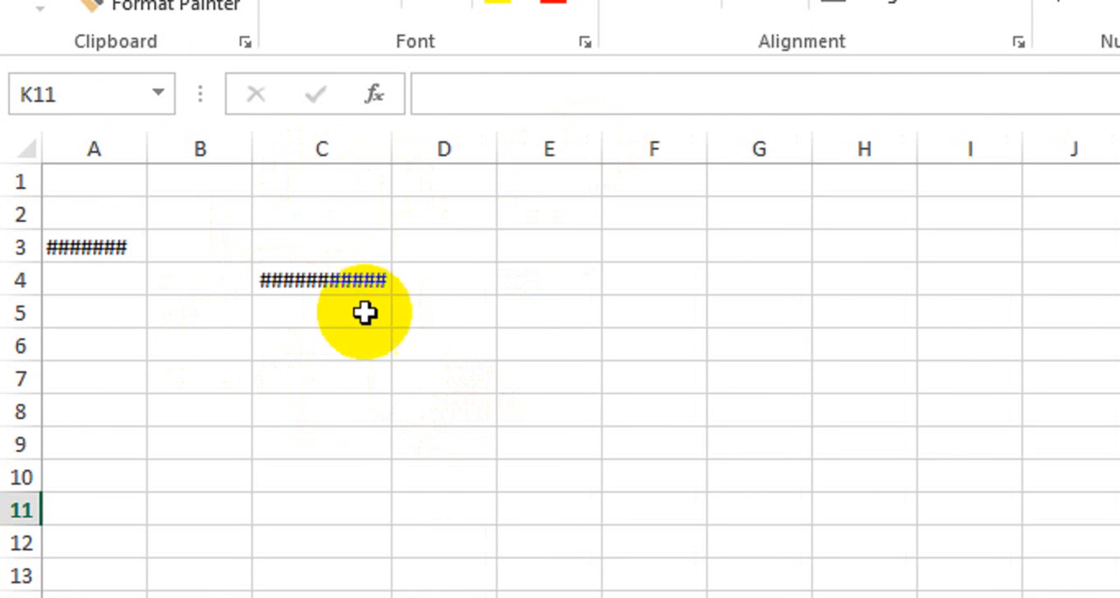
Widen column C again enough for the date in cell C4 and undo that width change.
drag(391, 151, 559, 161)
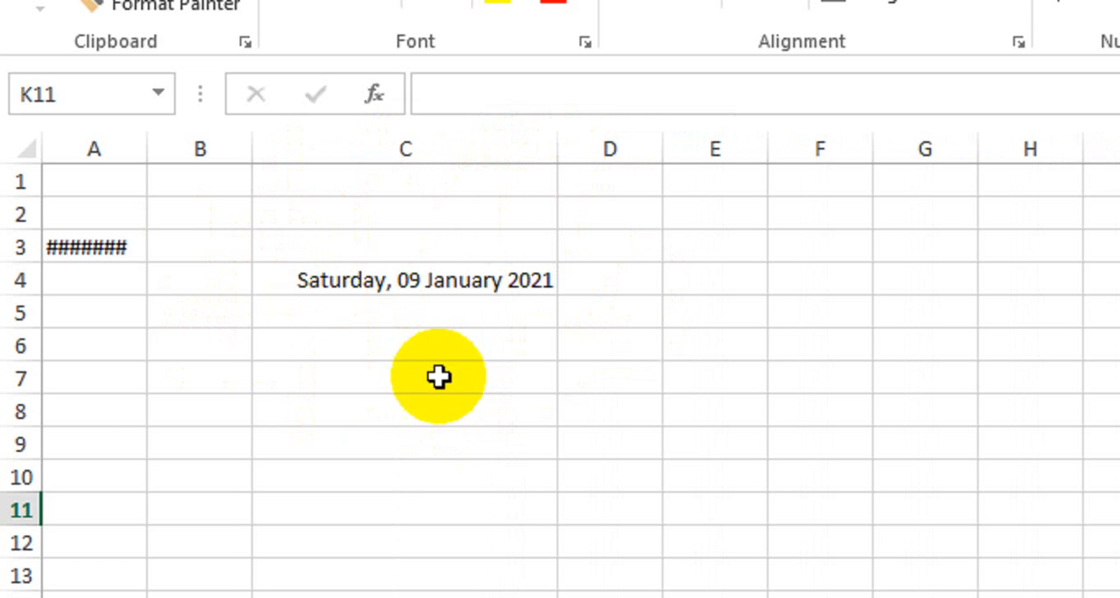
click(689, 315)
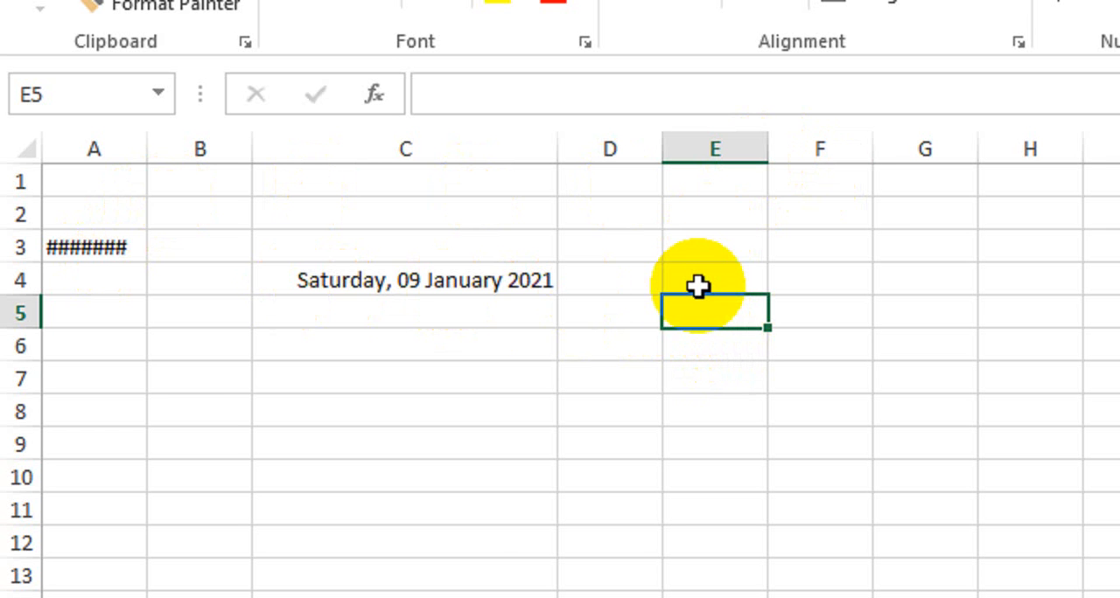
key(ctrl+z)
key(ctrl+z)
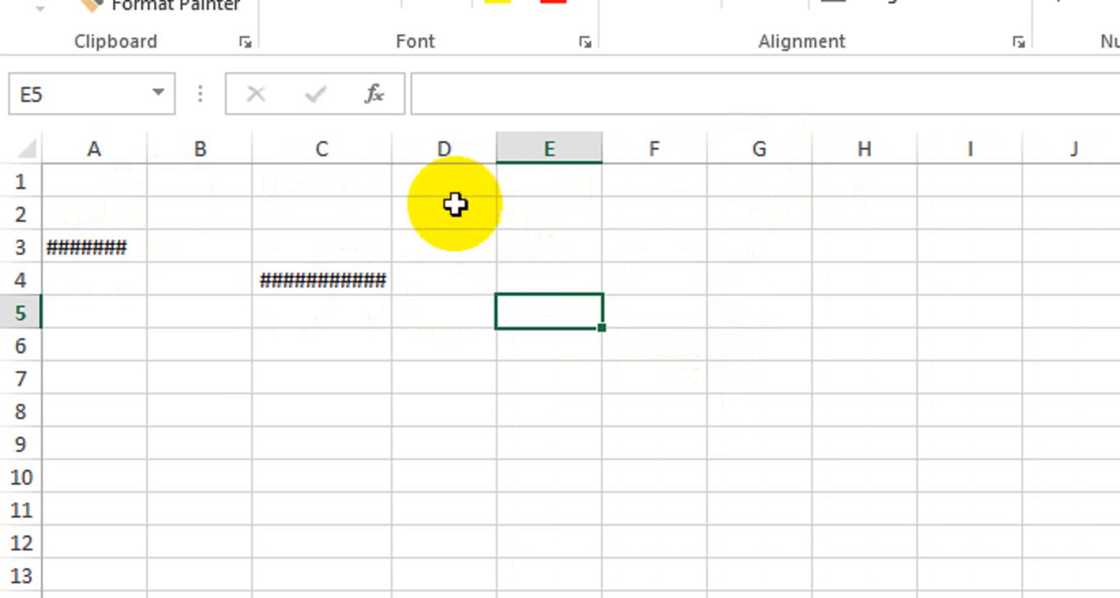
AutoFit the width of column C to the long date in cell C4.
double_click(393, 154)
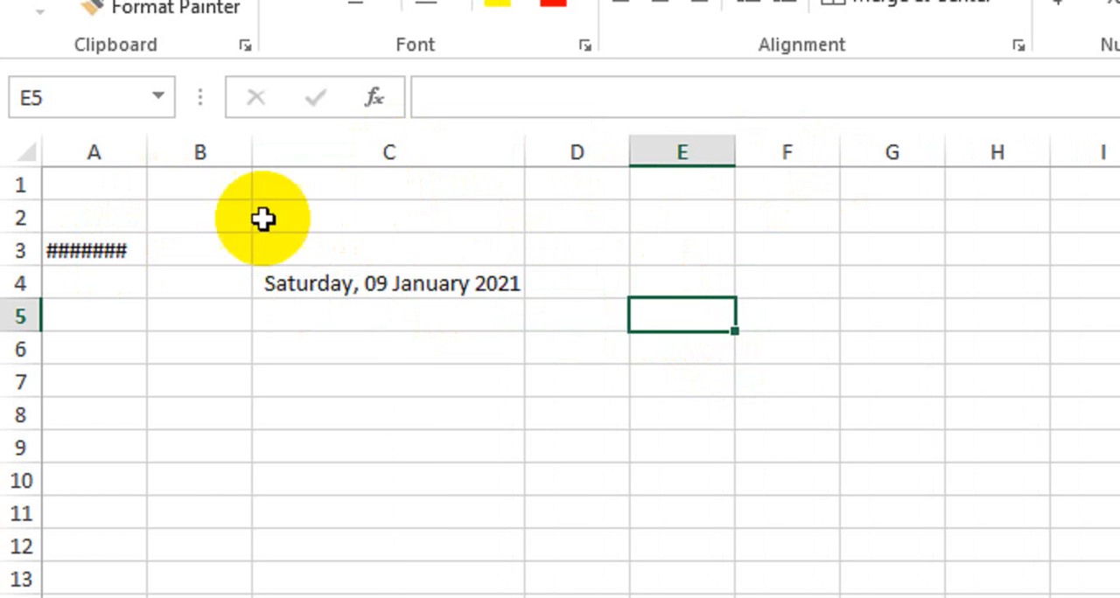